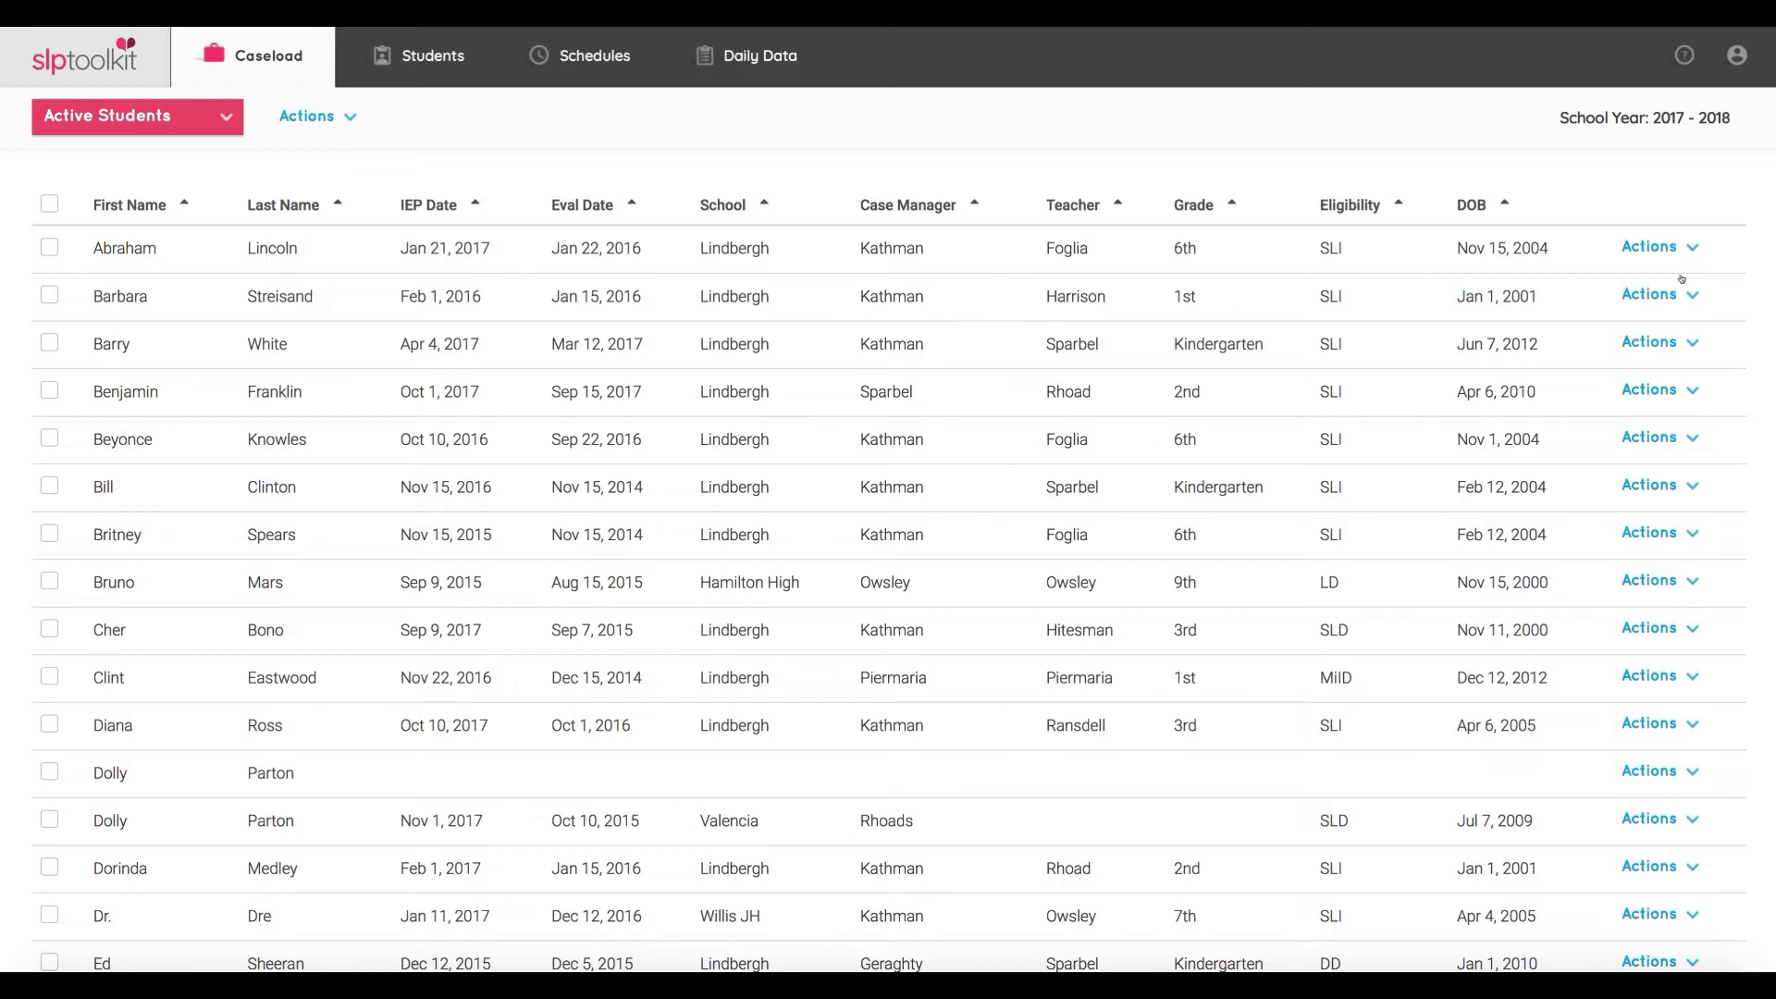
Step: Edit Barbara Streisand's student record and add a 30-minute weekly service time with pragmatics as the therapy type
{"action": "left_click", "coordinate": [1650, 292]}
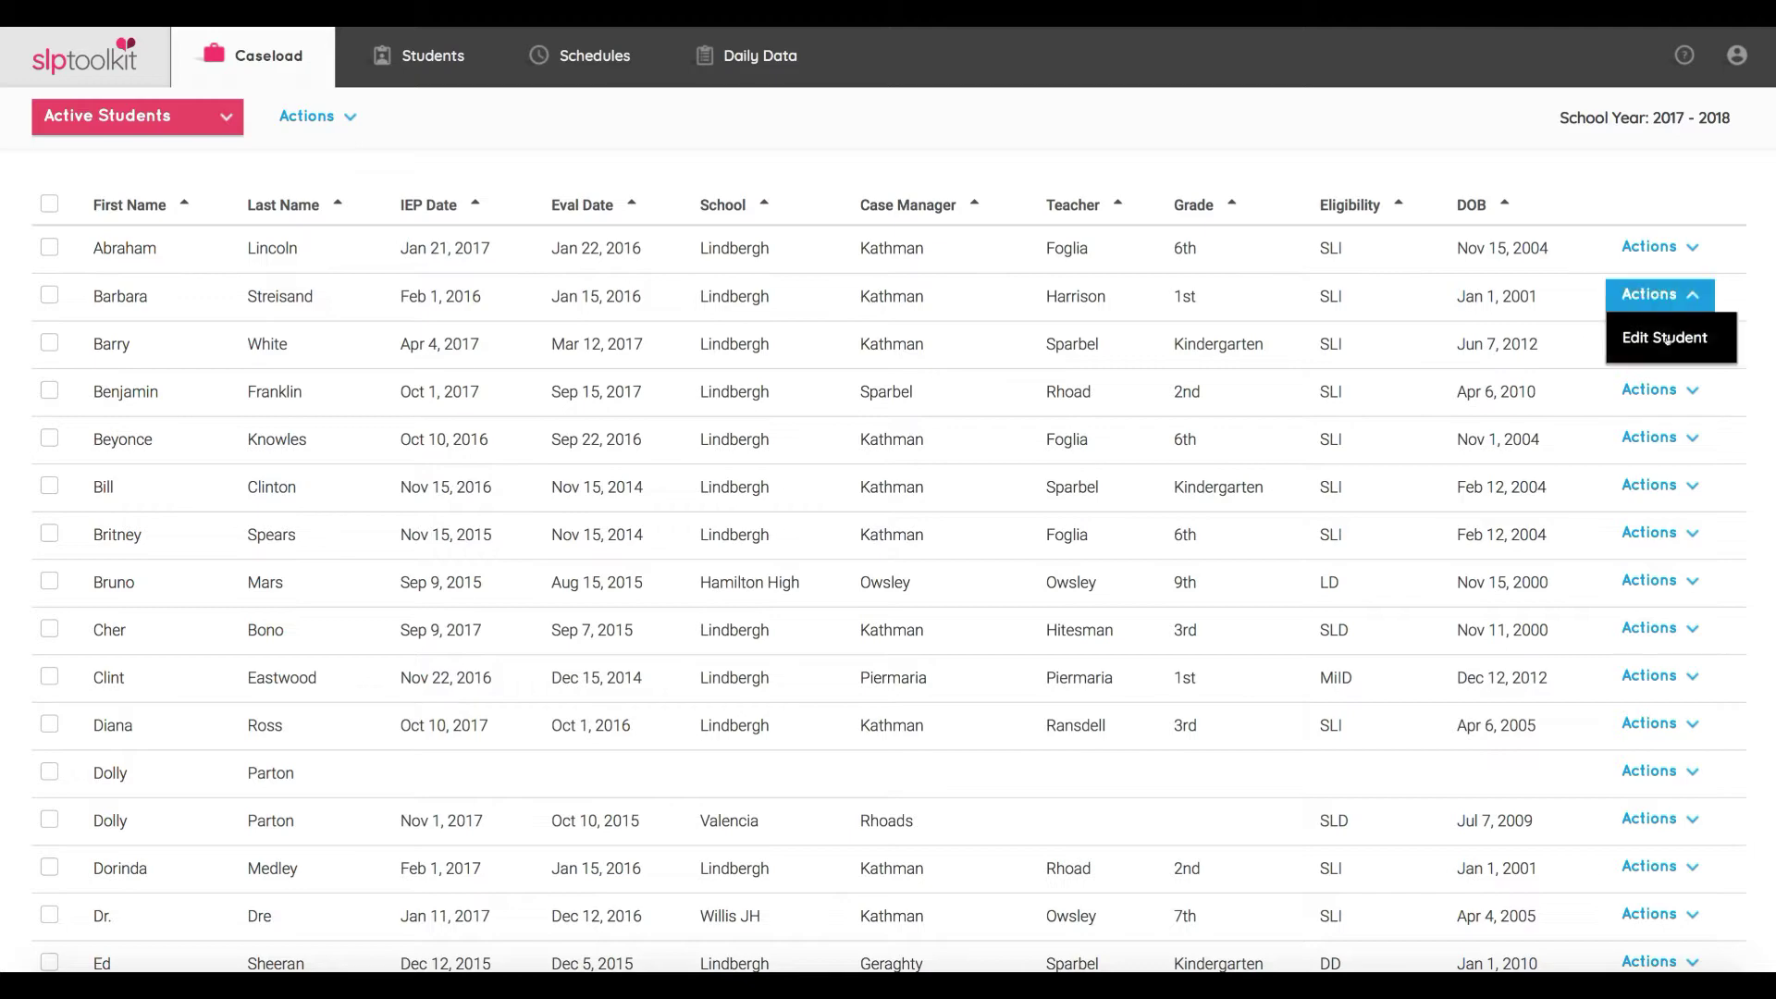
{"action": "left_click", "coordinate": [1670, 342]}
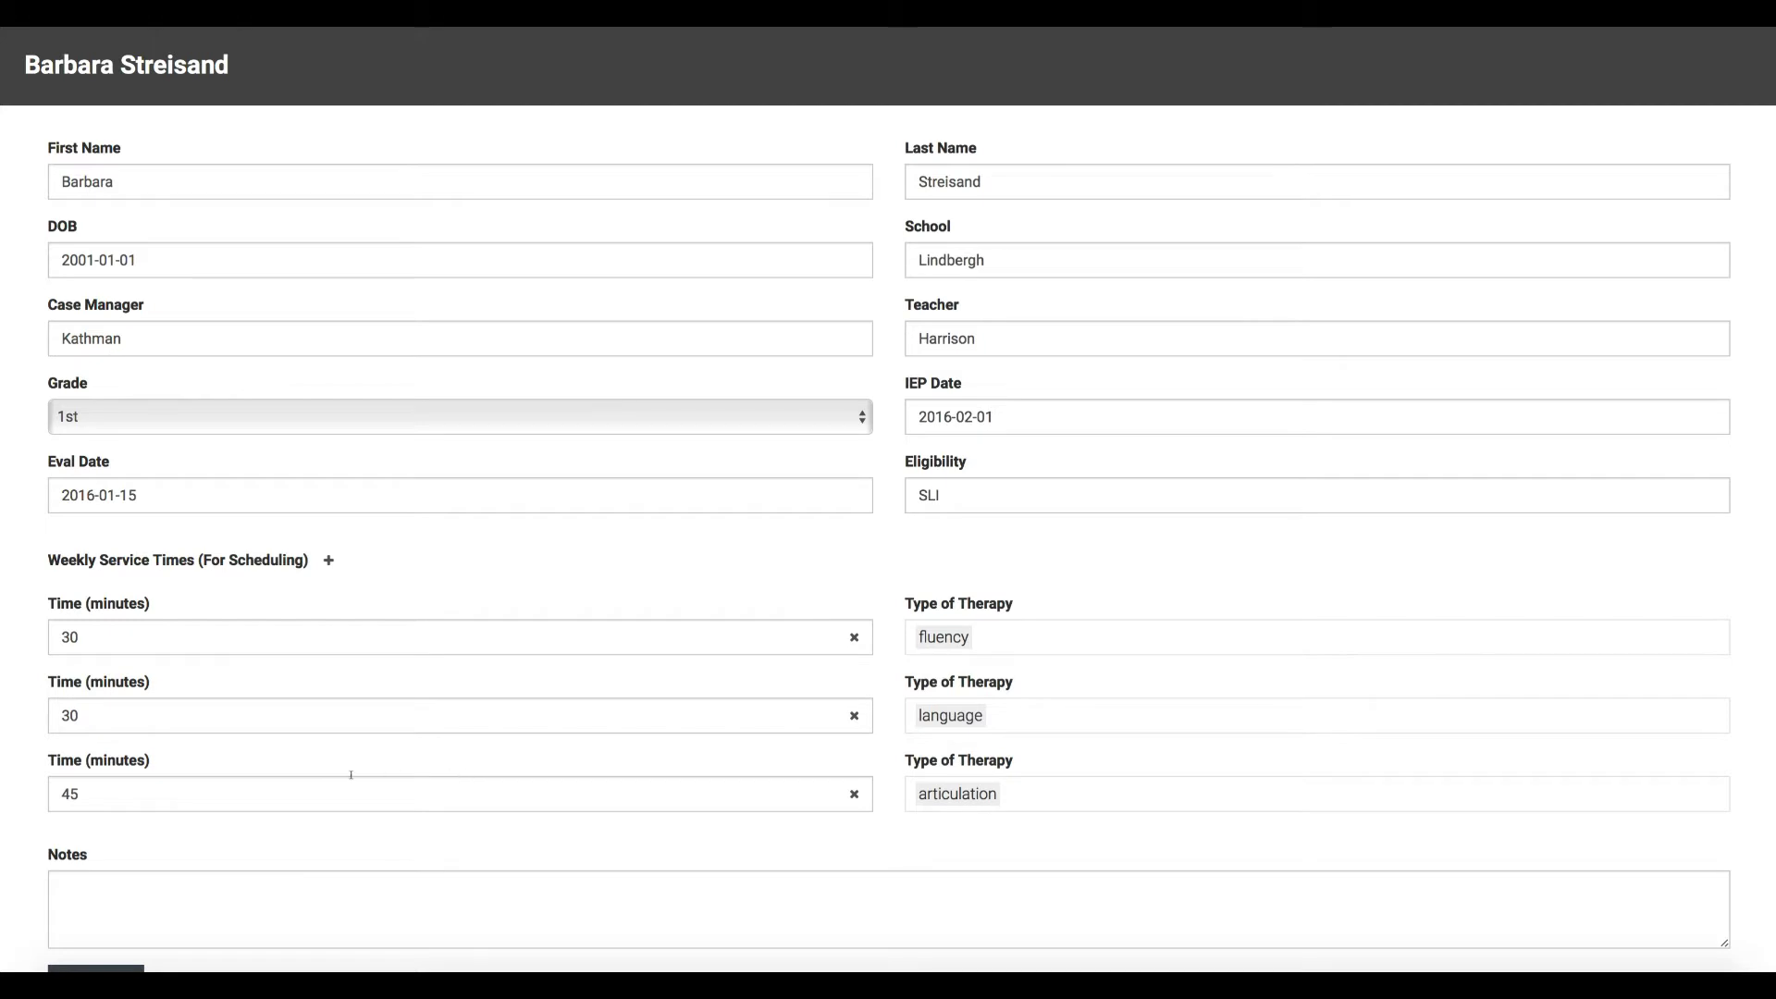
{"action": "left_click", "coordinate": [327, 561]}
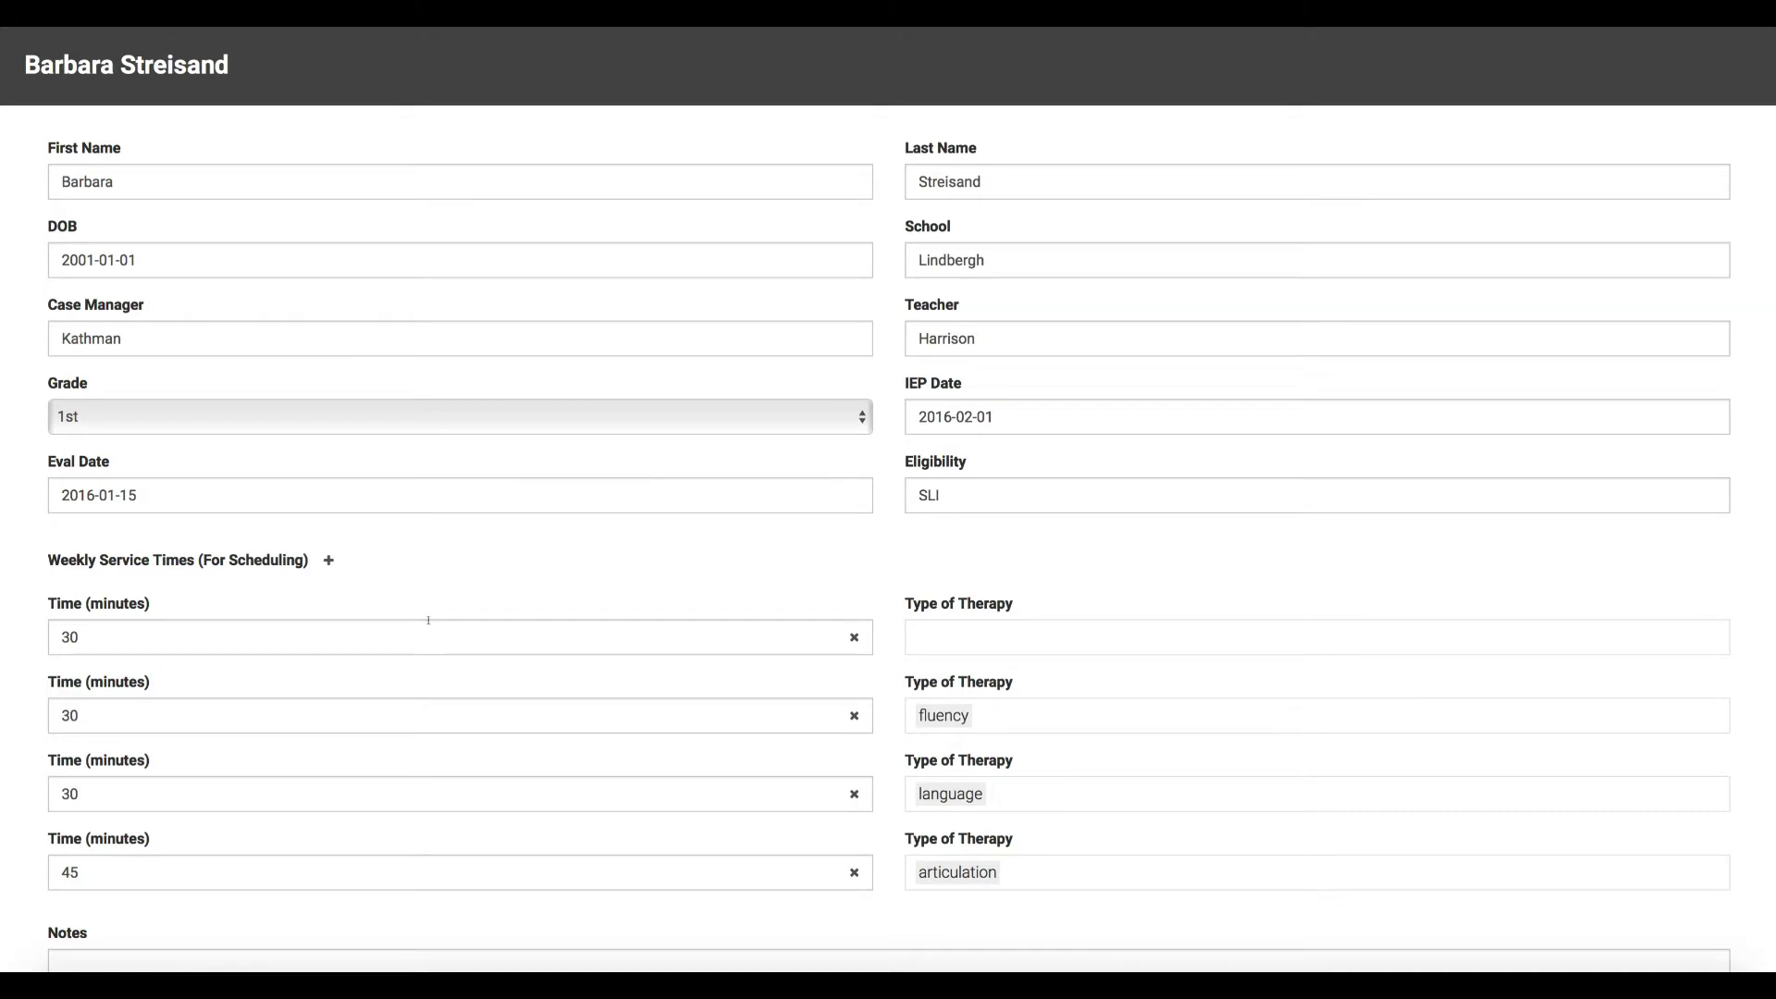
{"action": "left_click", "coordinate": [1112, 630]}
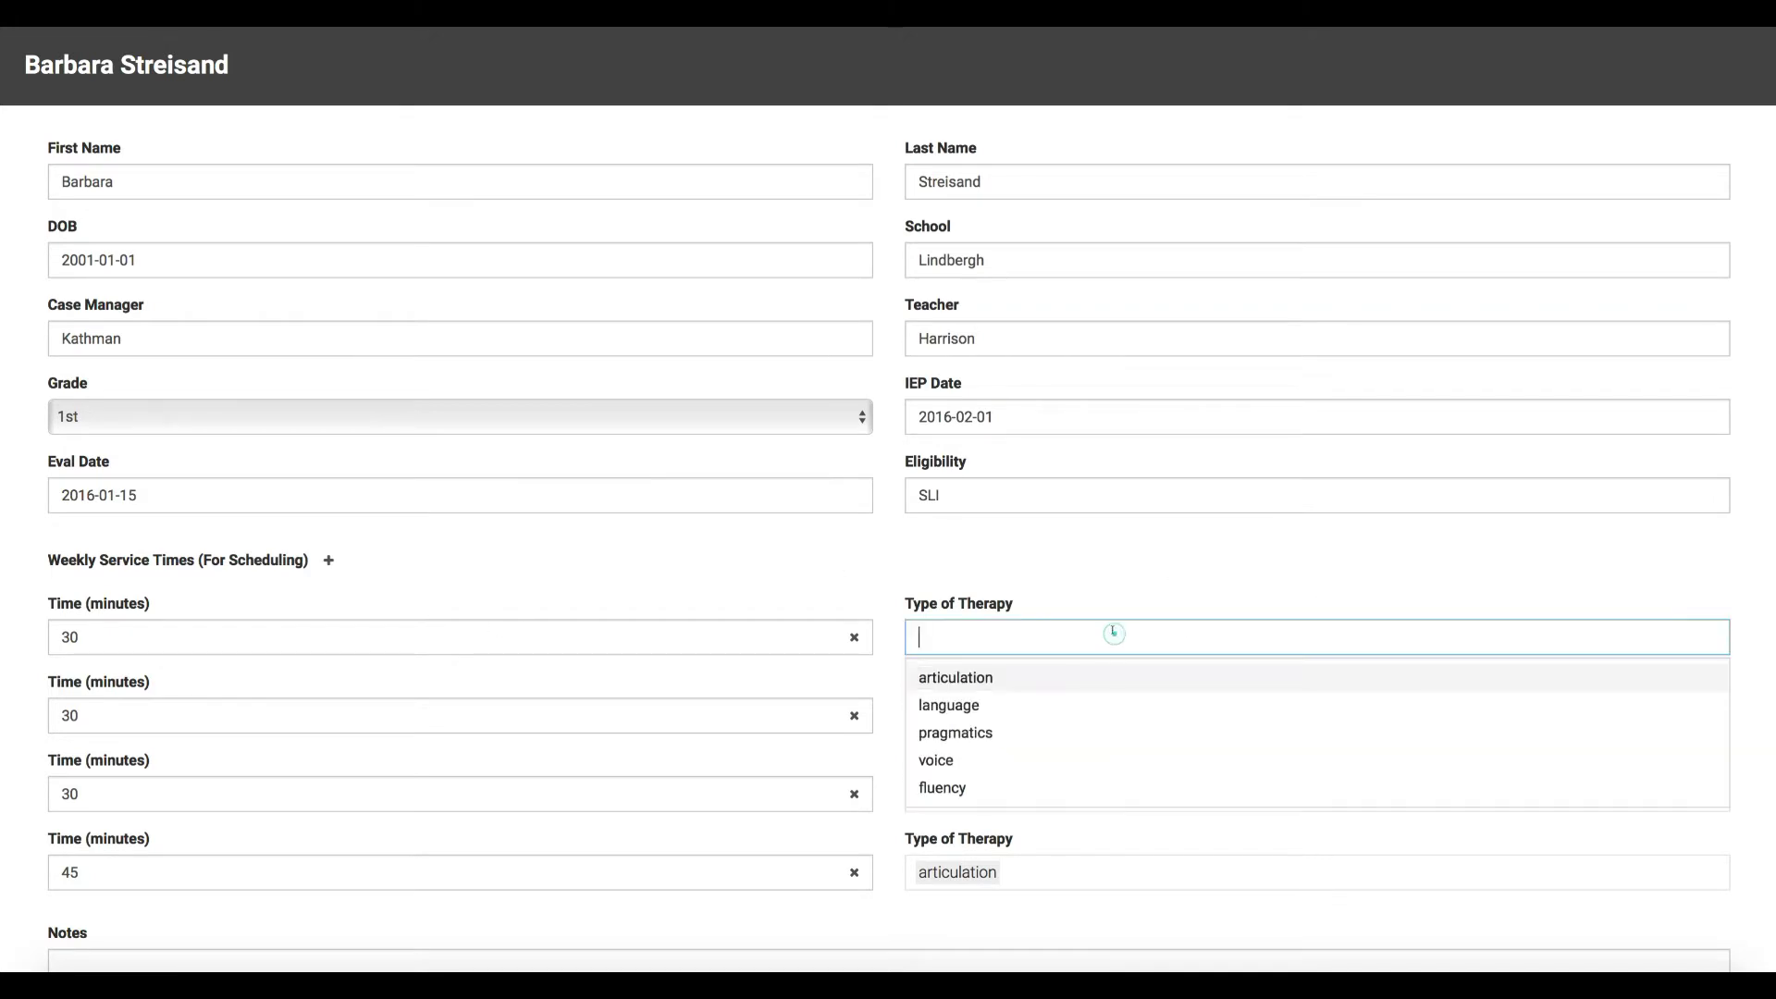
{"action": "left_click", "coordinate": [1078, 727]}
{"action": "left_click", "coordinate": [1080, 586]}
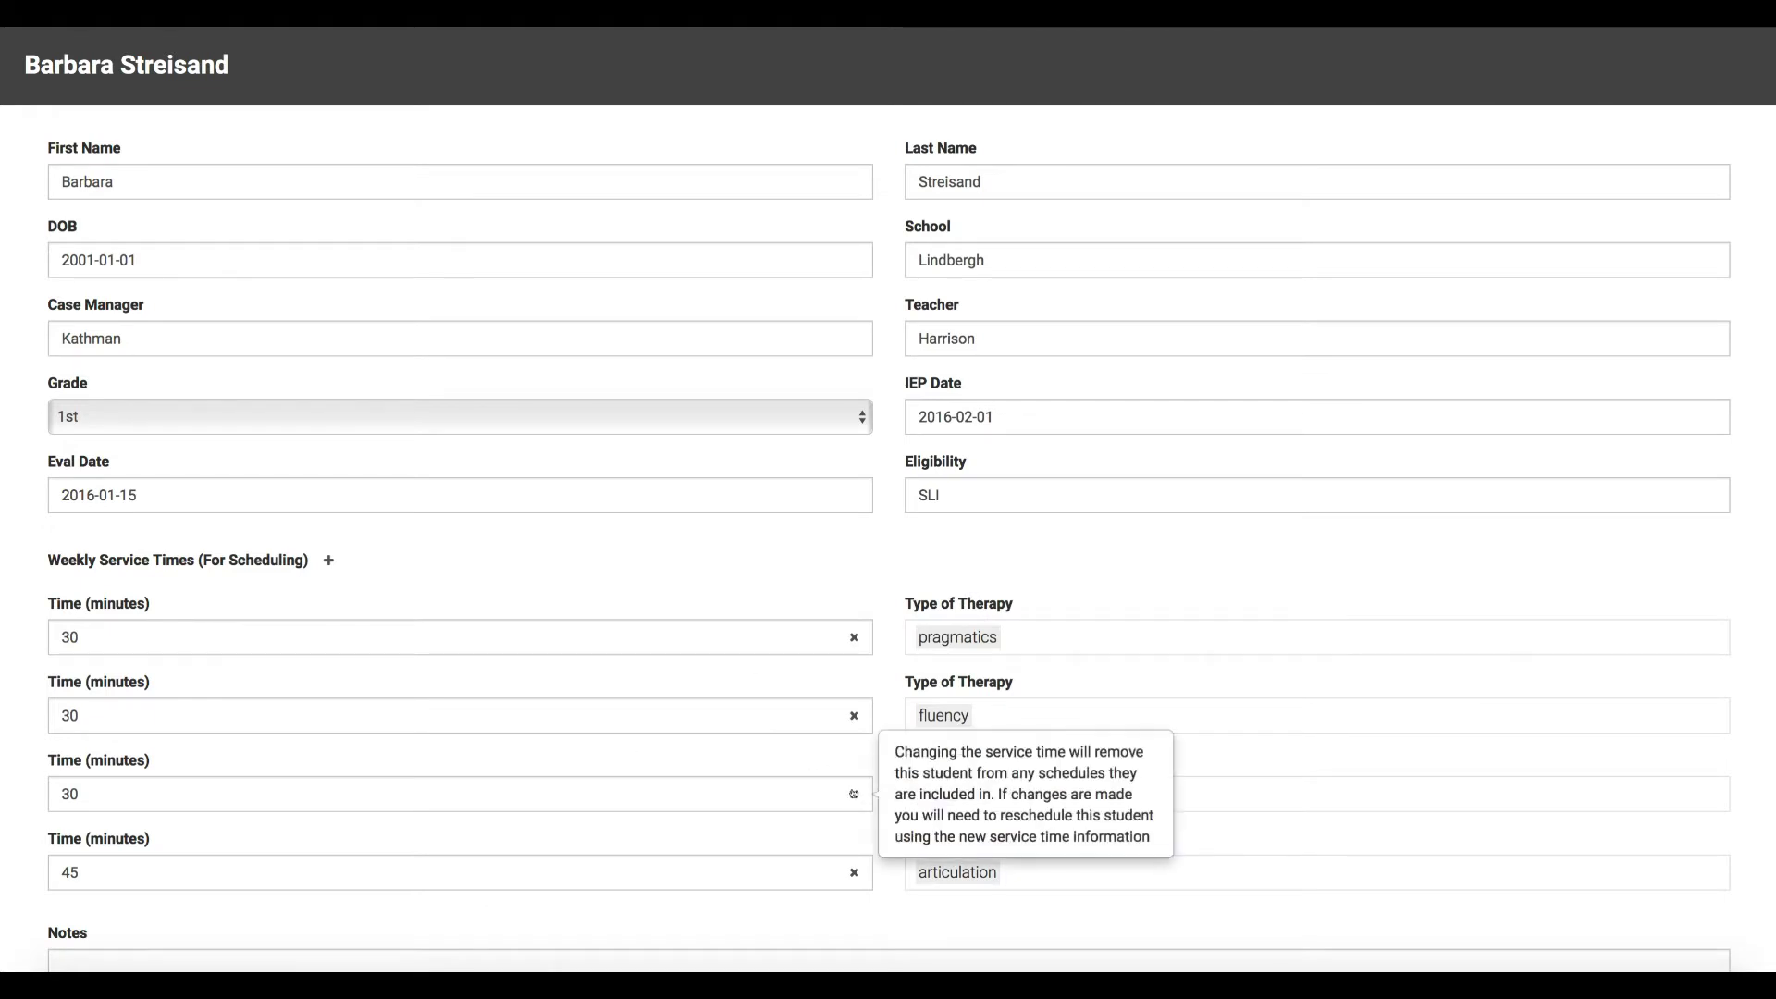
Step: Remove the language and articulation service times and save the student record
{"action": "left_click", "coordinate": [854, 794]}
{"action": "left_click", "coordinate": [849, 793]}
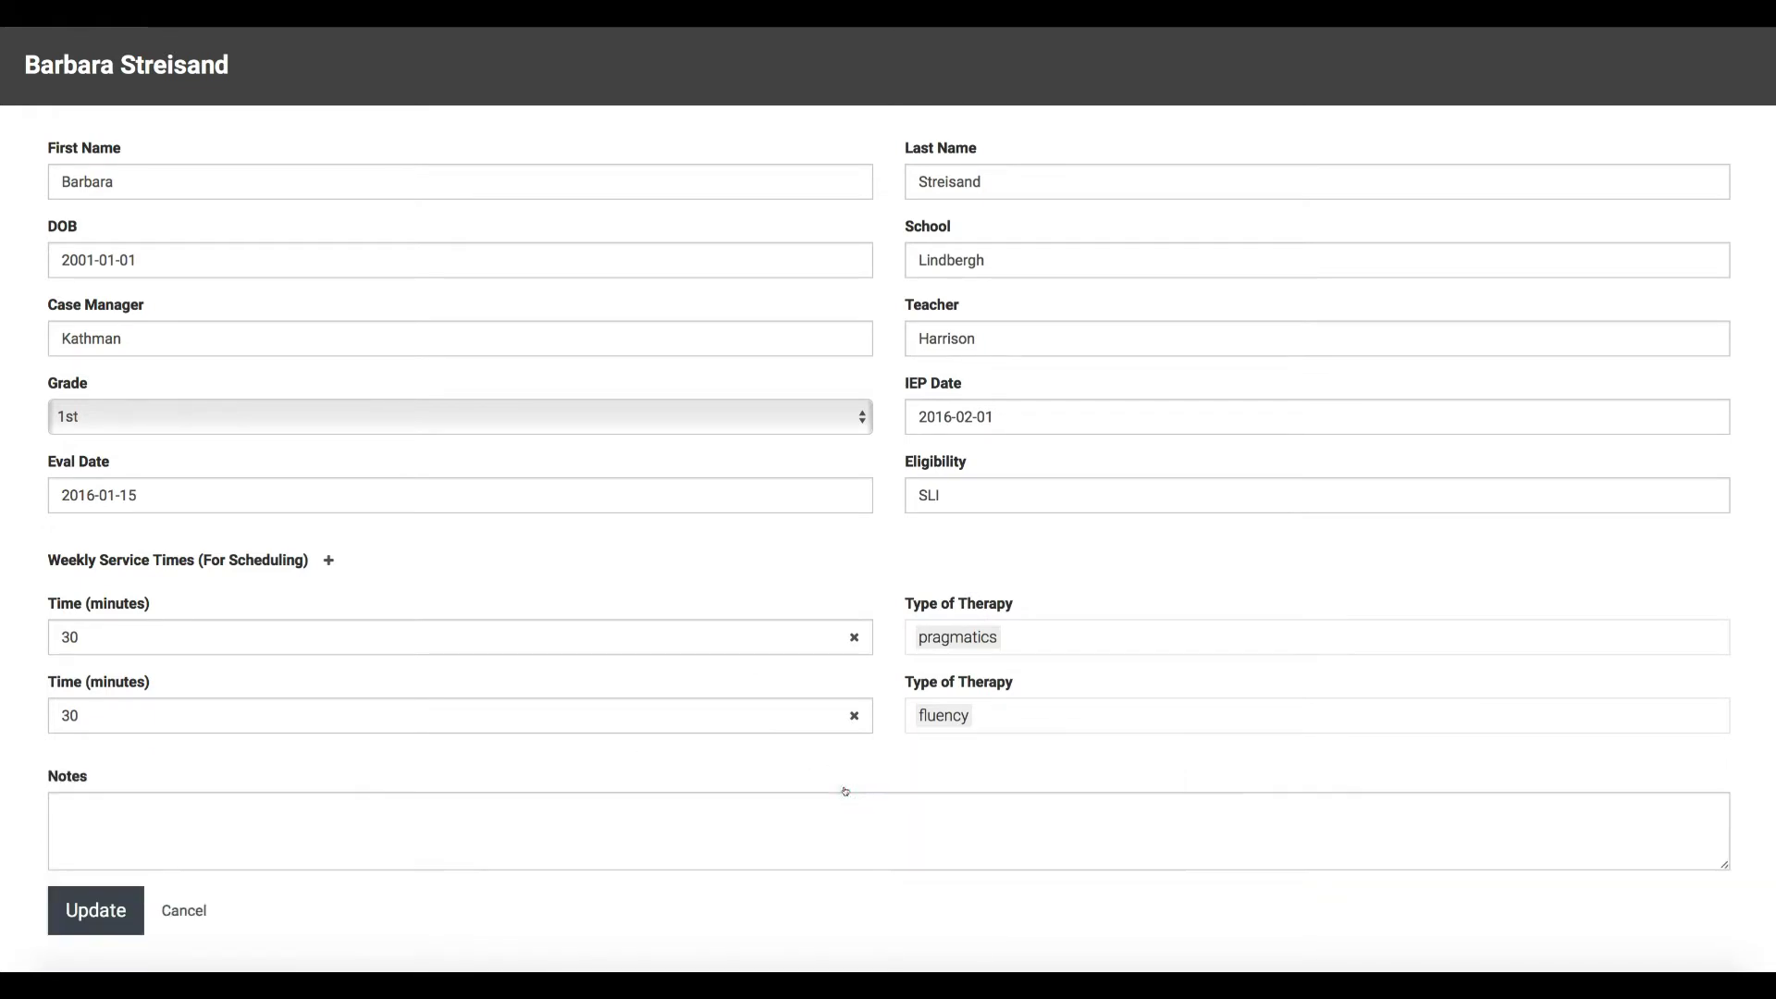
{"action": "left_click", "coordinate": [115, 909]}
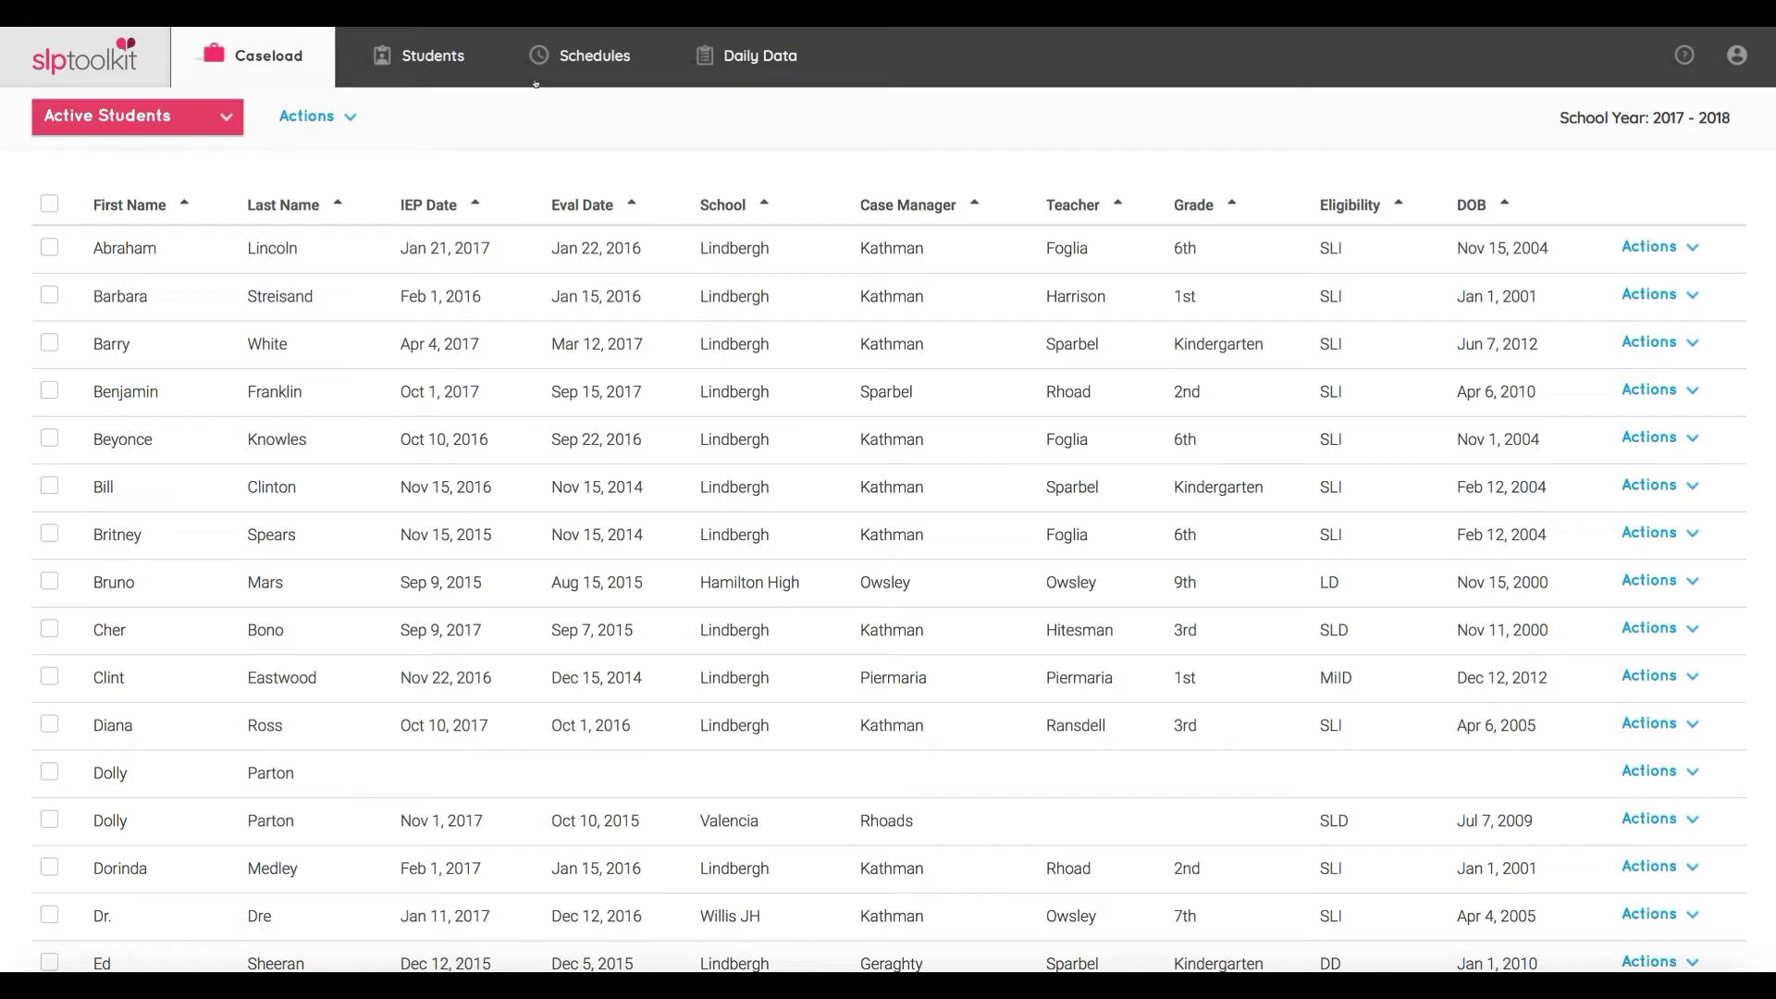
Step: Create a new schedule named Hello with a 7:00 am start time and a 6:00 pm end time
{"action": "left_click", "coordinate": [604, 58]}
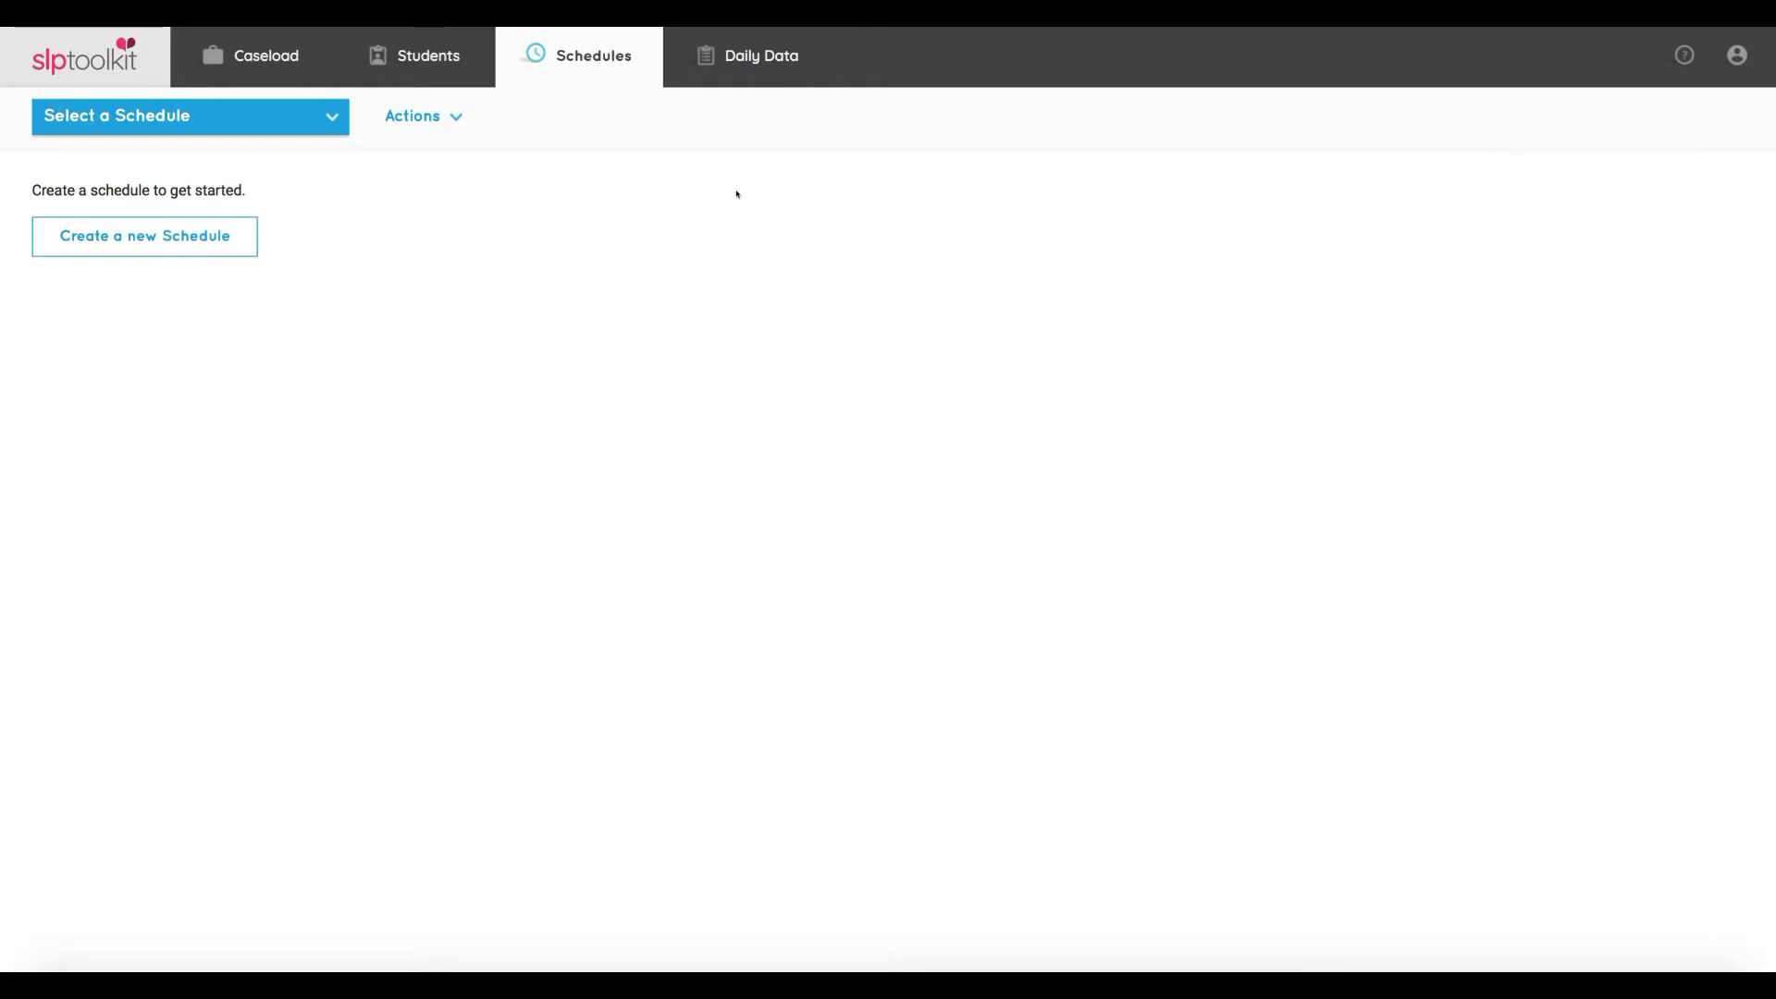
{"action": "left_click", "coordinate": [211, 249]}
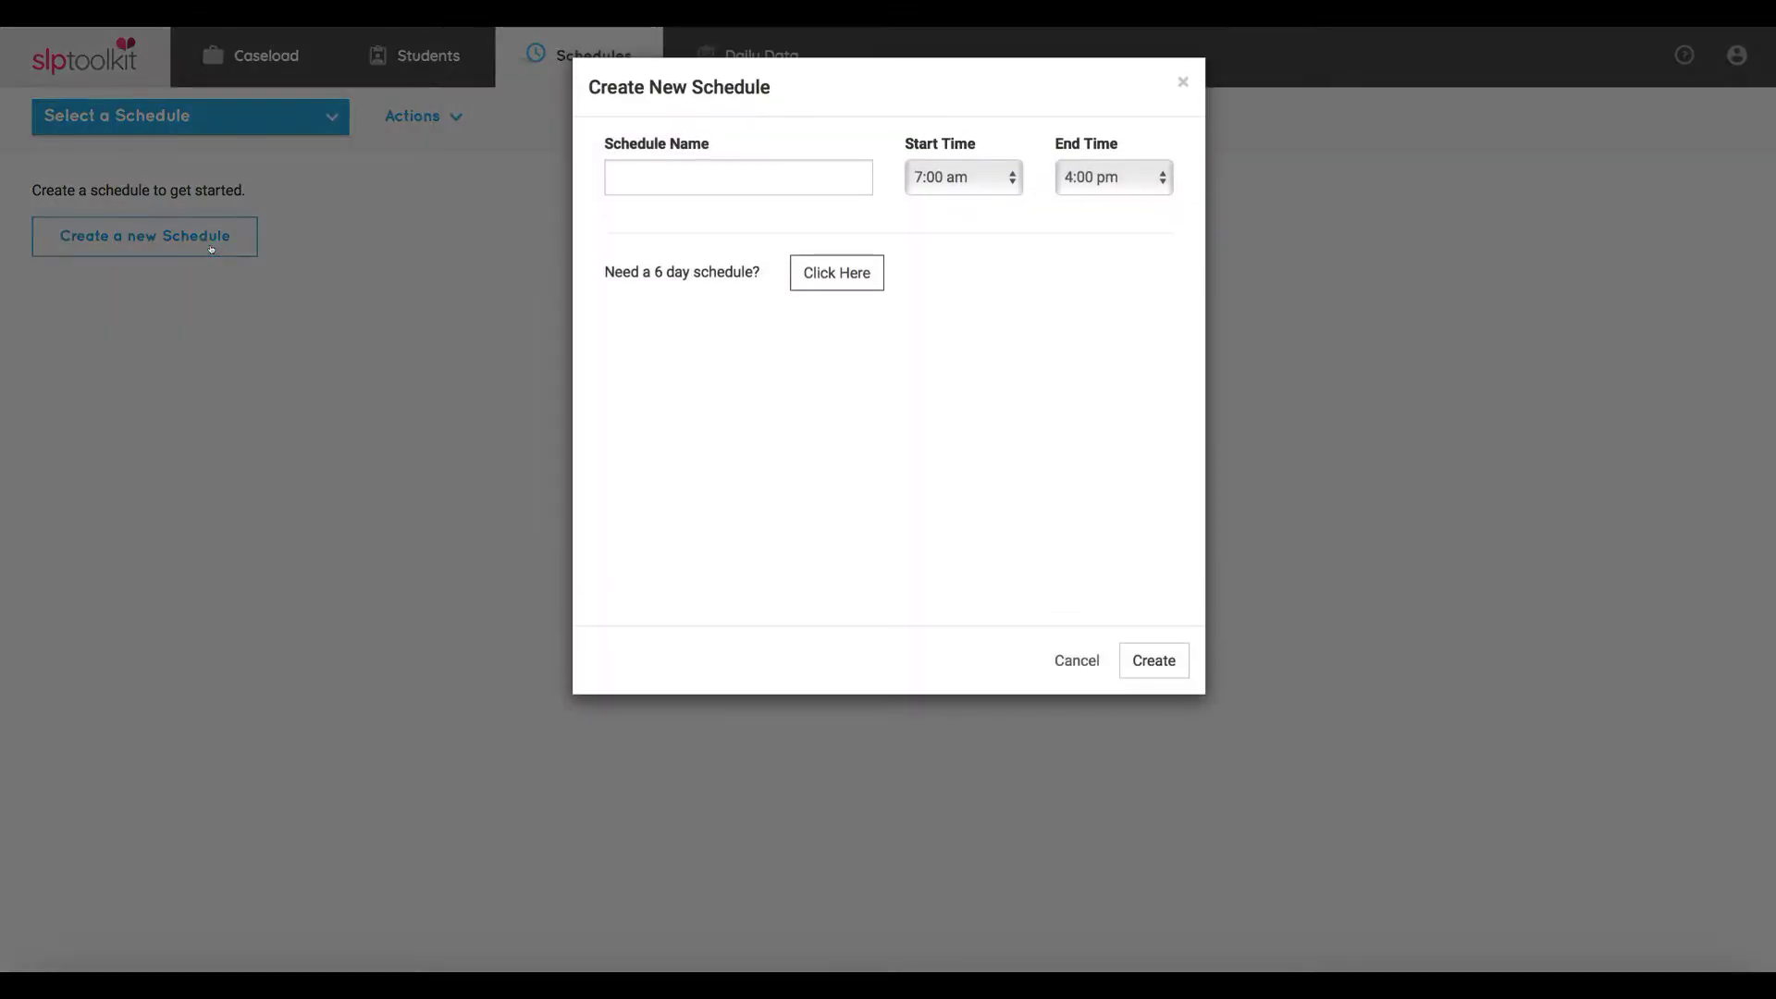
{"action": "left_click", "coordinate": [775, 176]}
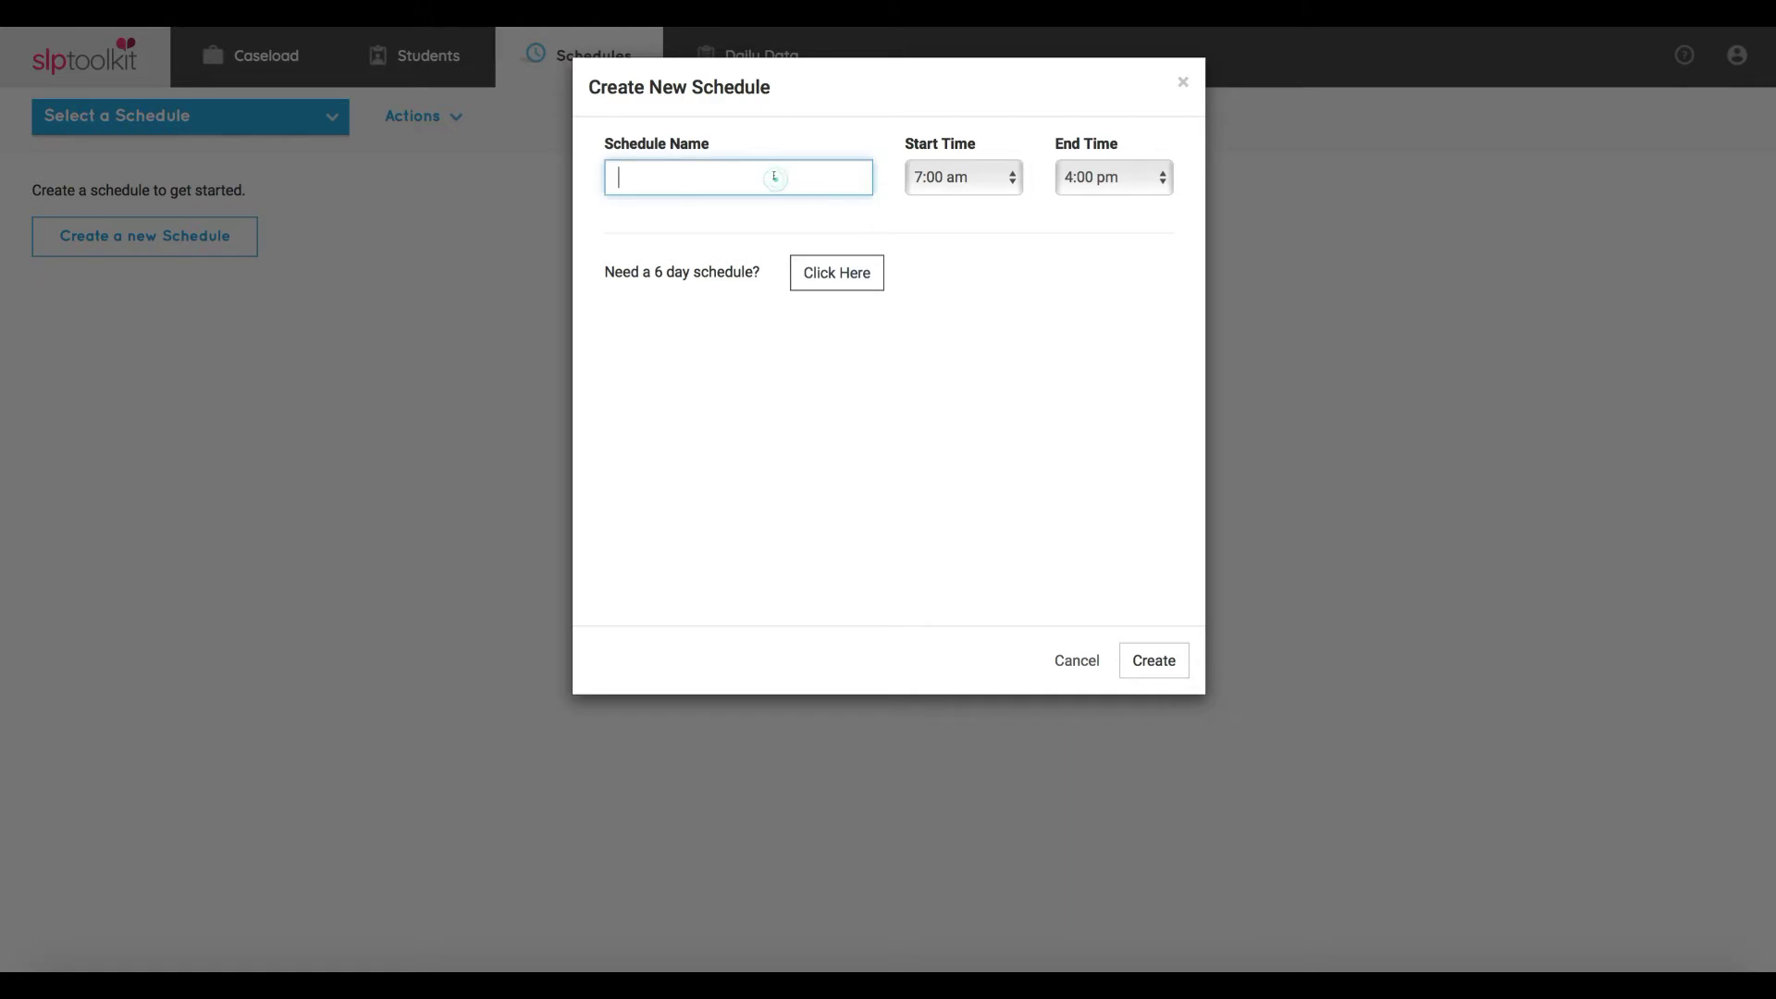
{"action": "type", "text": "Hello"}
{"action": "left_click", "coordinate": [1136, 179]}
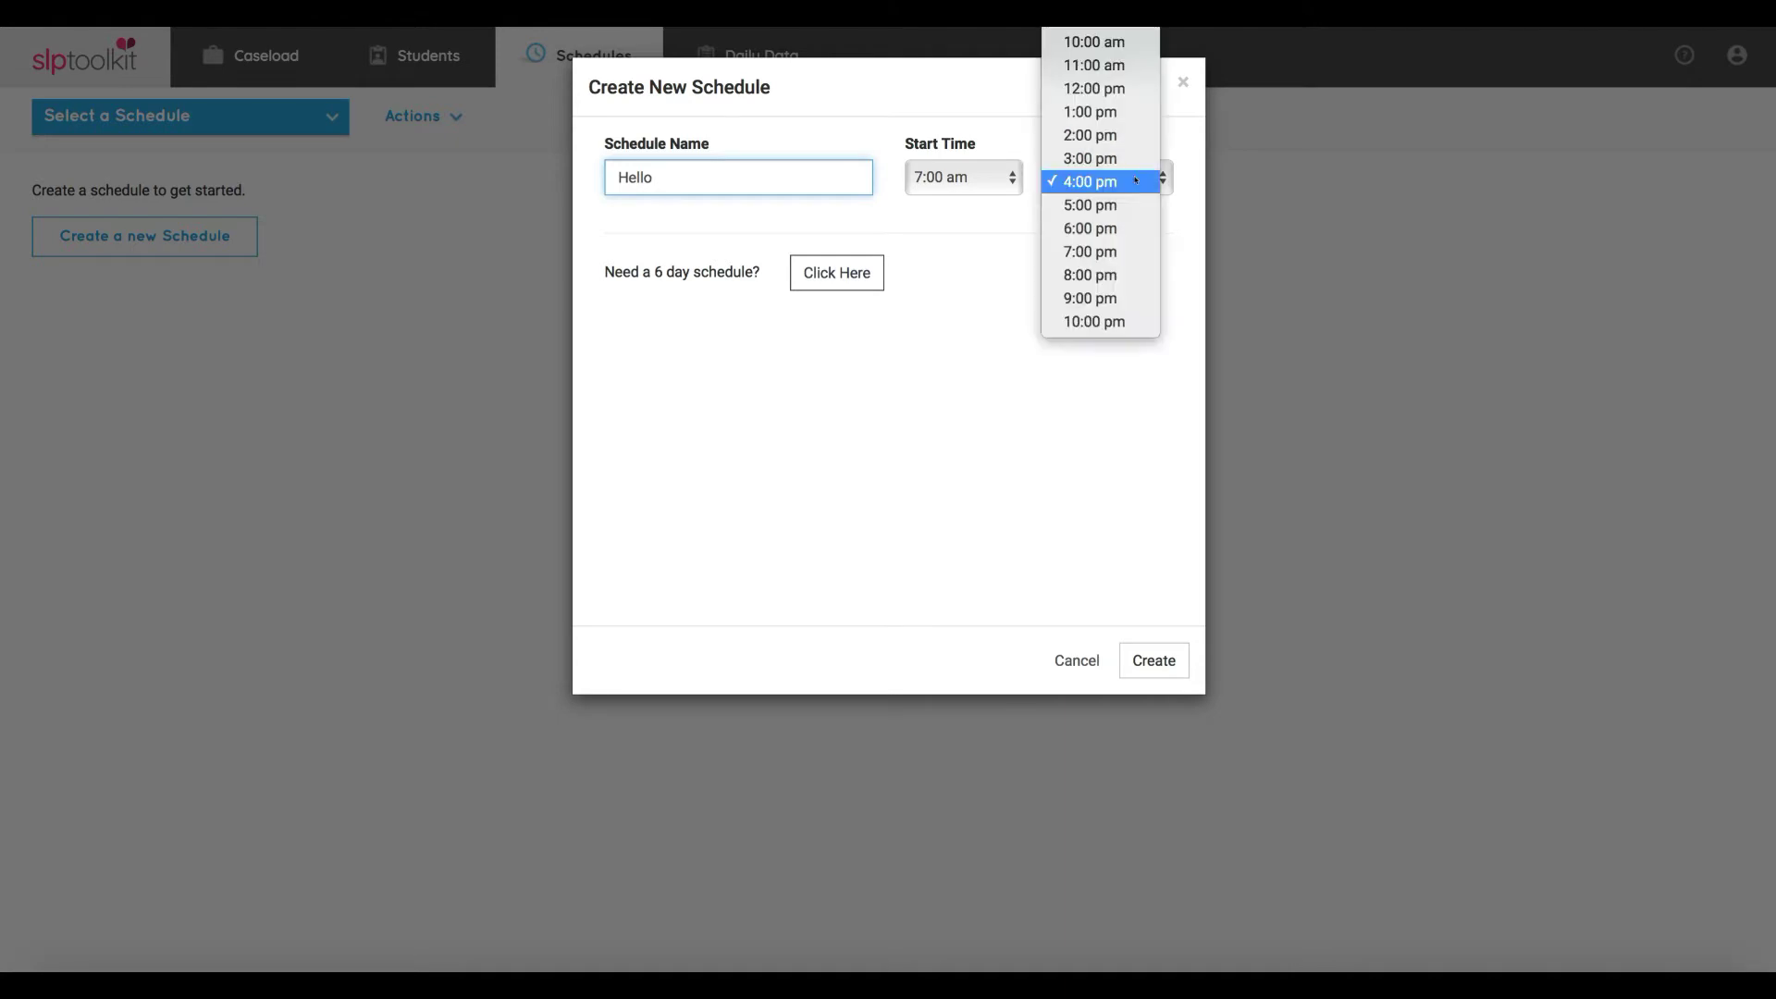
{"action": "left_click", "coordinate": [1117, 227]}
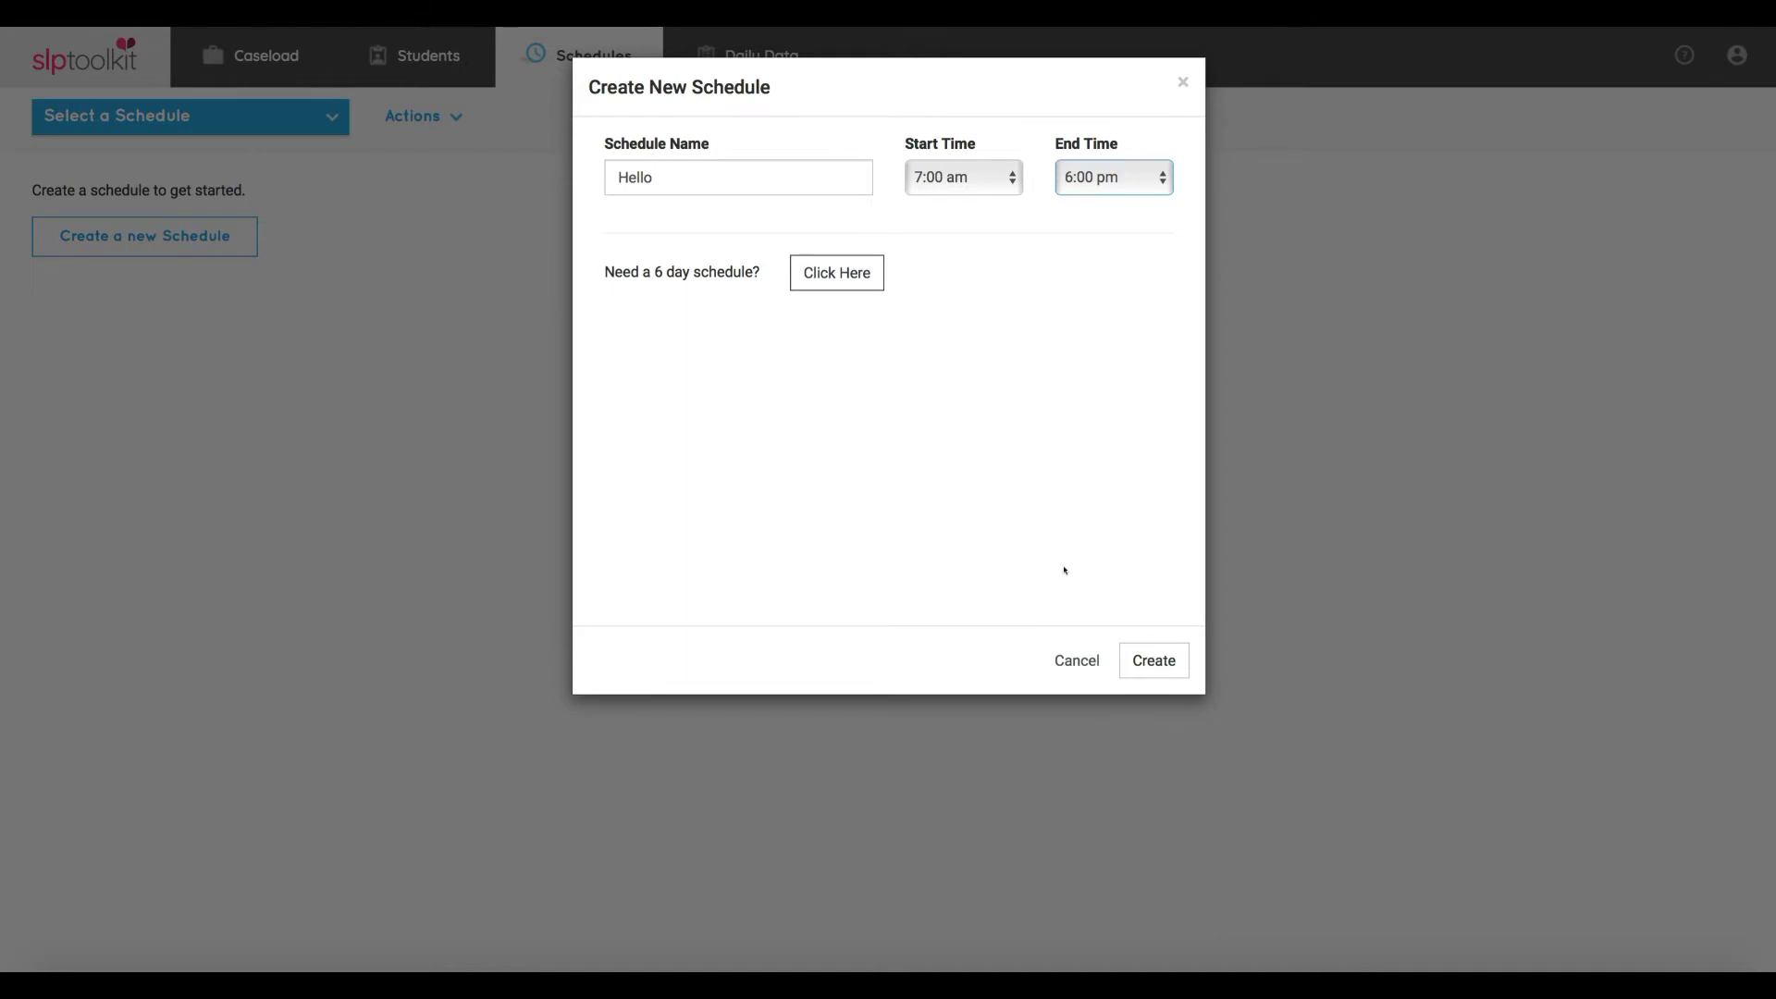
{"action": "left_click", "coordinate": [1152, 662]}
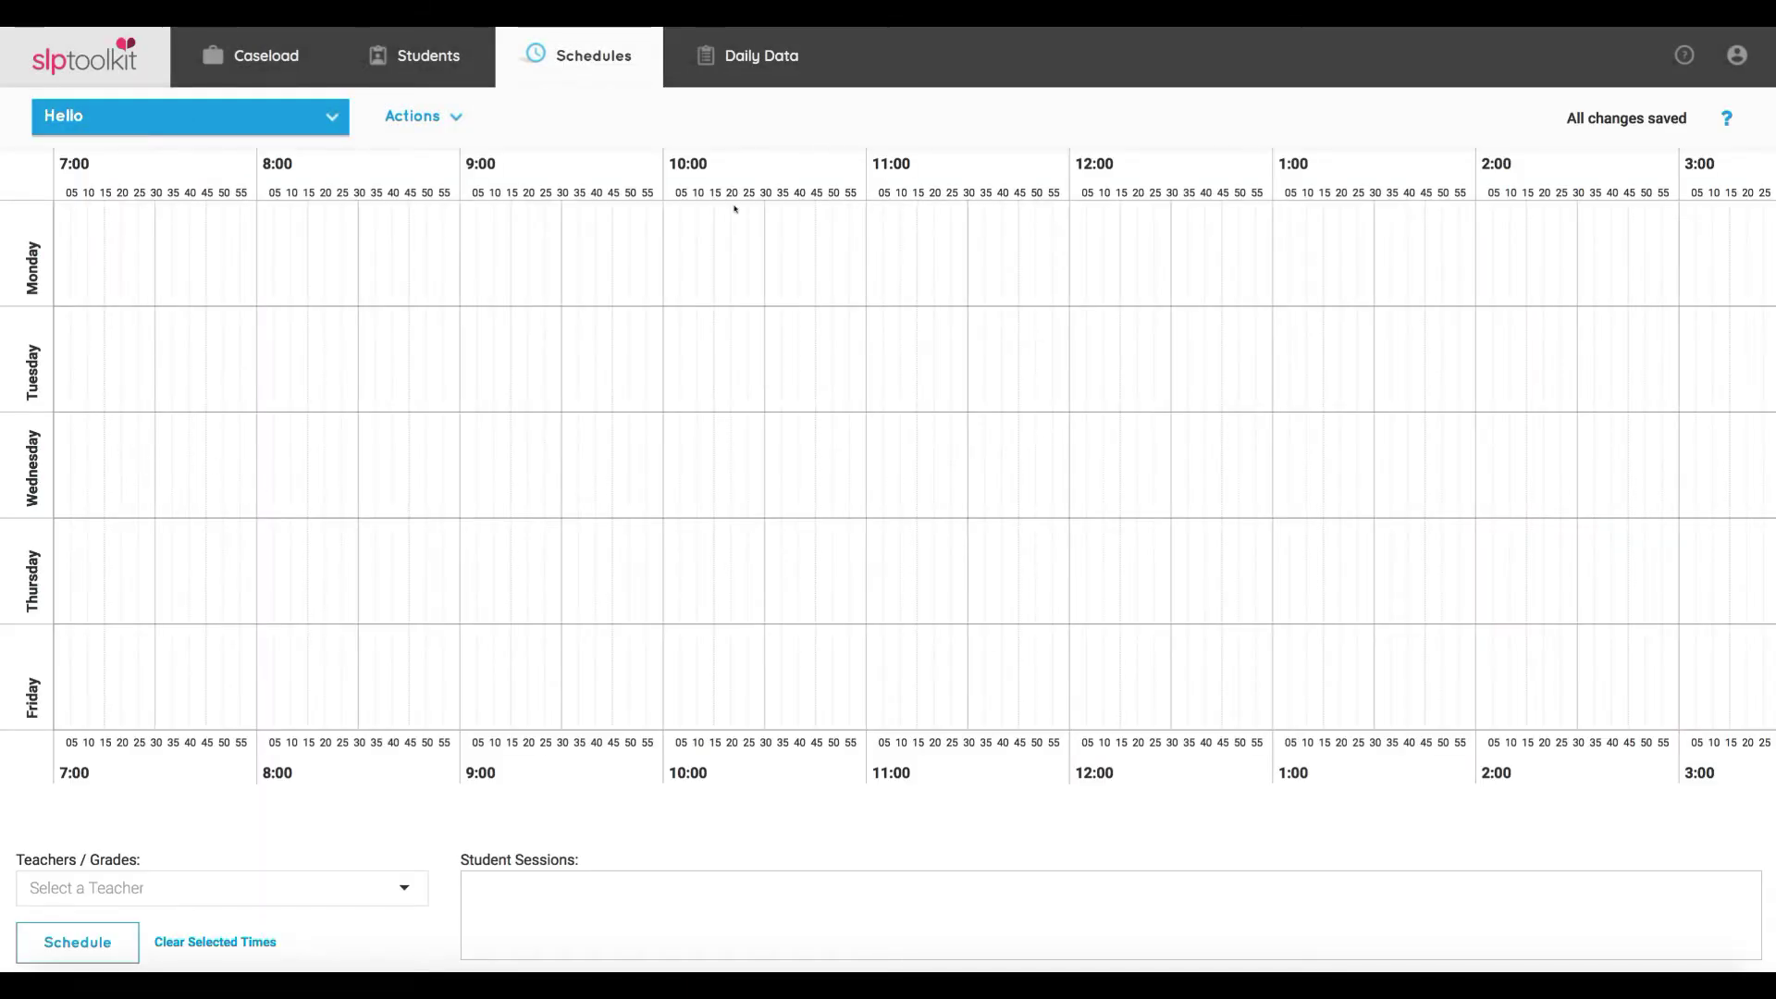
Step: Look over the schedule's full day range and view the opening page of the scheduler's walkthrough guide
{"action": "scroll", "coordinate": [1519, 332], "scroll_direction": "right", "scroll_amount": 6}
{"action": "scroll", "coordinate": [1515, 332], "scroll_direction": "left", "scroll_amount": 12}
{"action": "left_click", "coordinate": [1726, 119]}
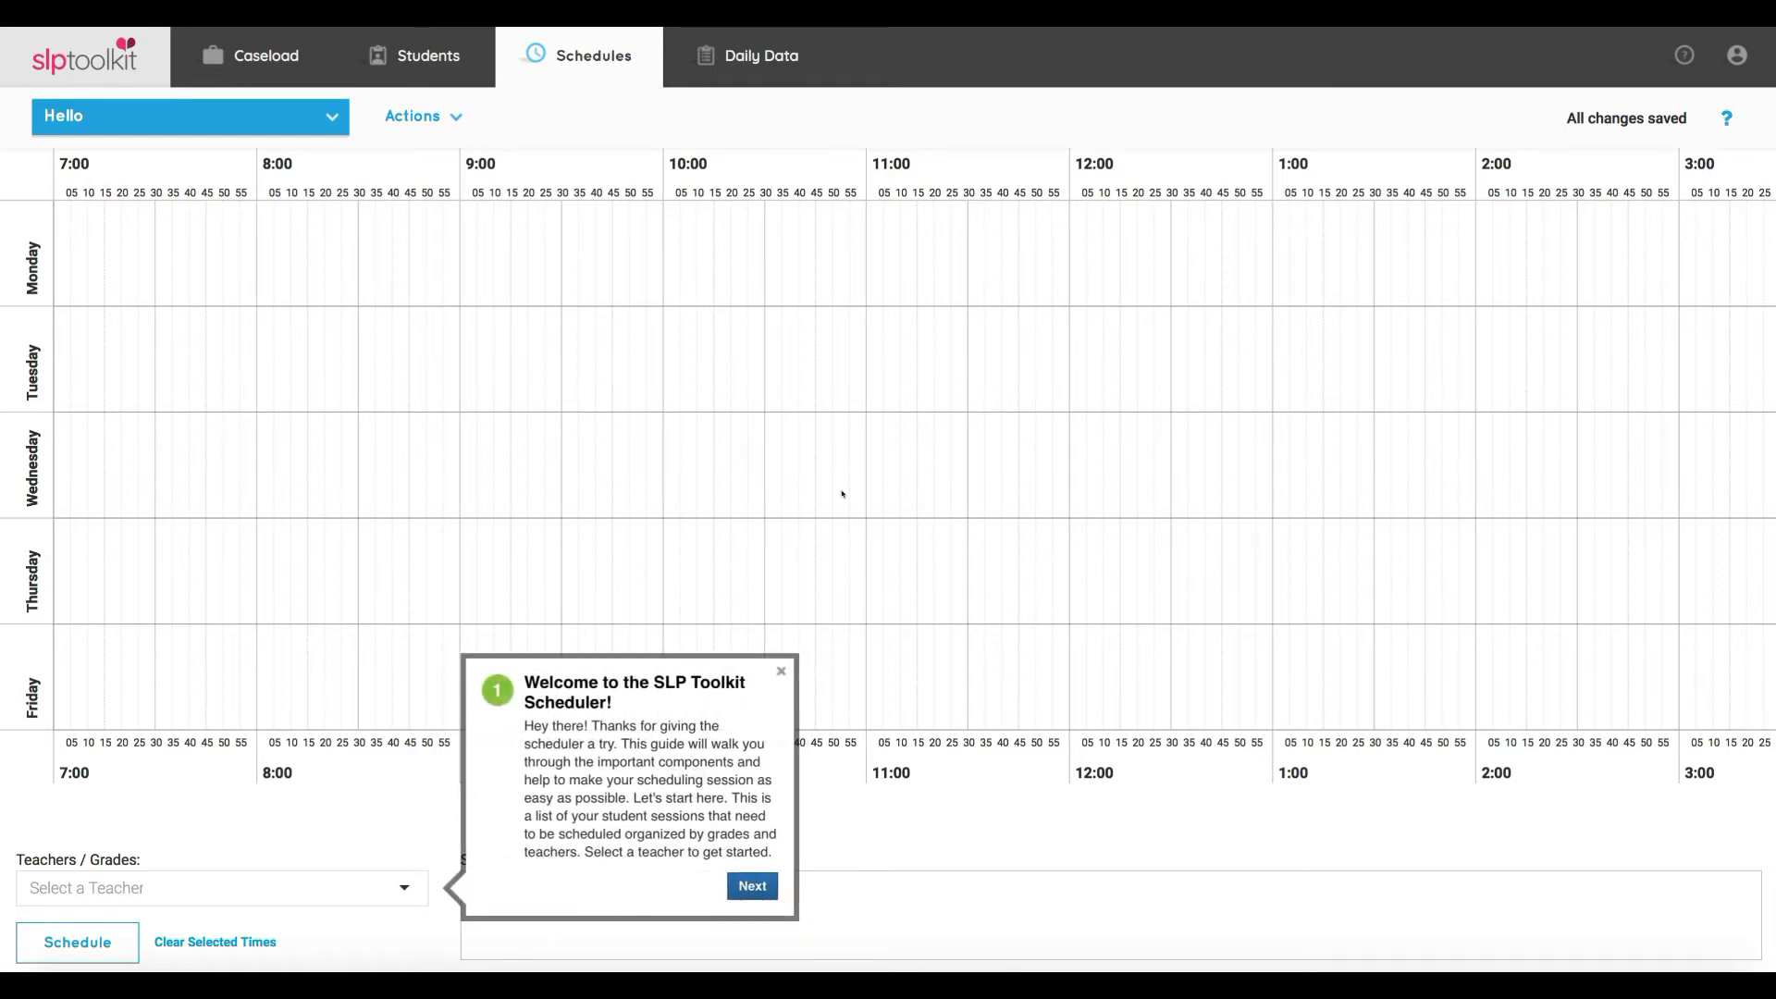
{"action": "left_click", "coordinate": [780, 672]}
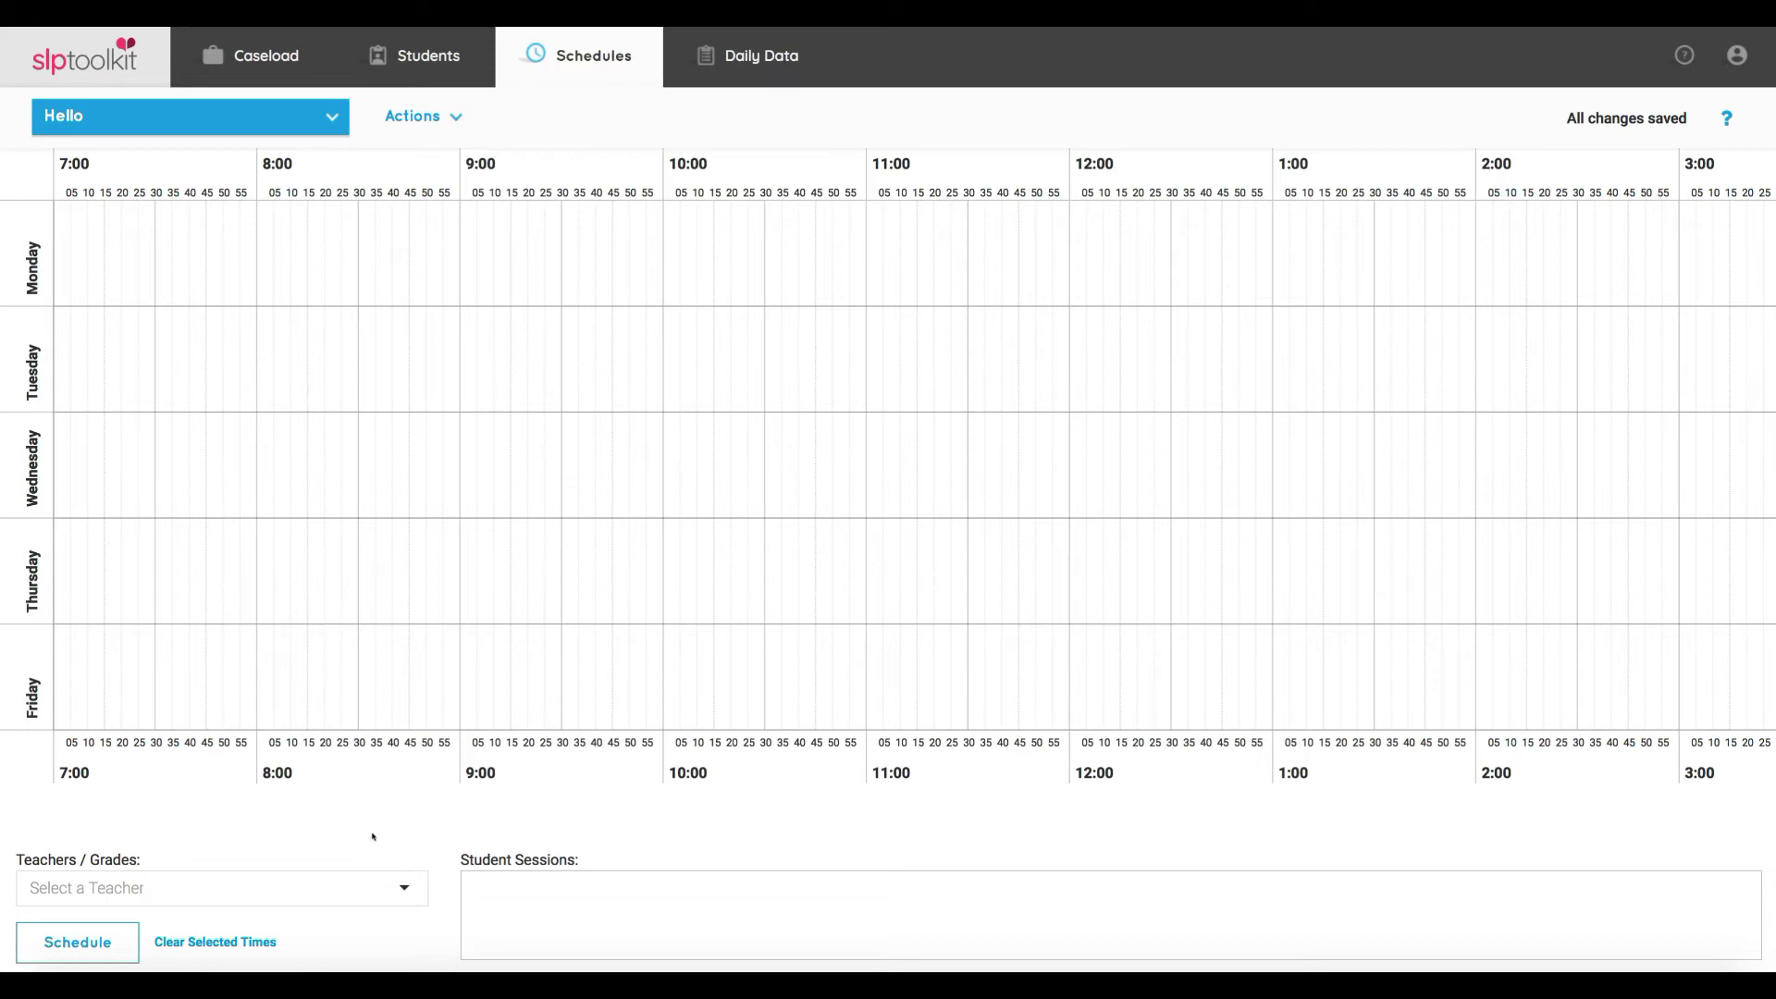
Step: Load the student sessions of the first Kindergarten teacher and select Monday 9:00 to 10:00 as schedulable time
{"action": "left_click", "coordinate": [346, 879]}
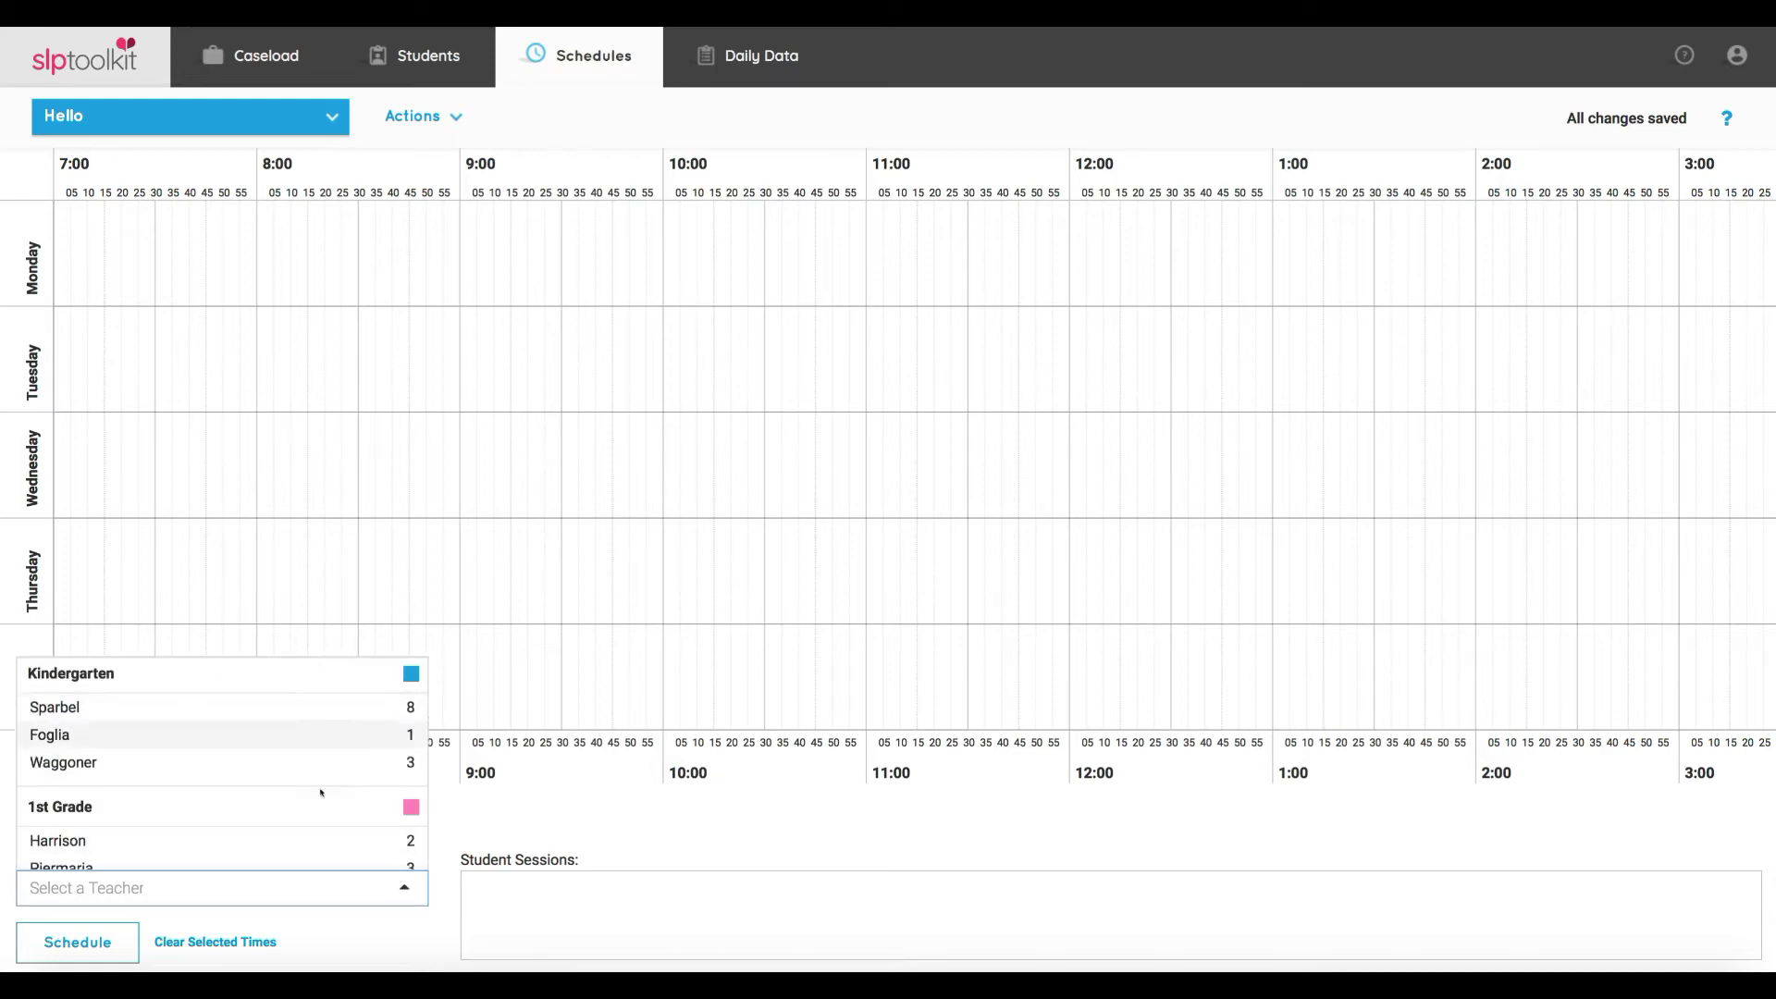
{"action": "scroll", "coordinate": [319, 796], "scroll_direction": "down", "scroll_amount": 15}
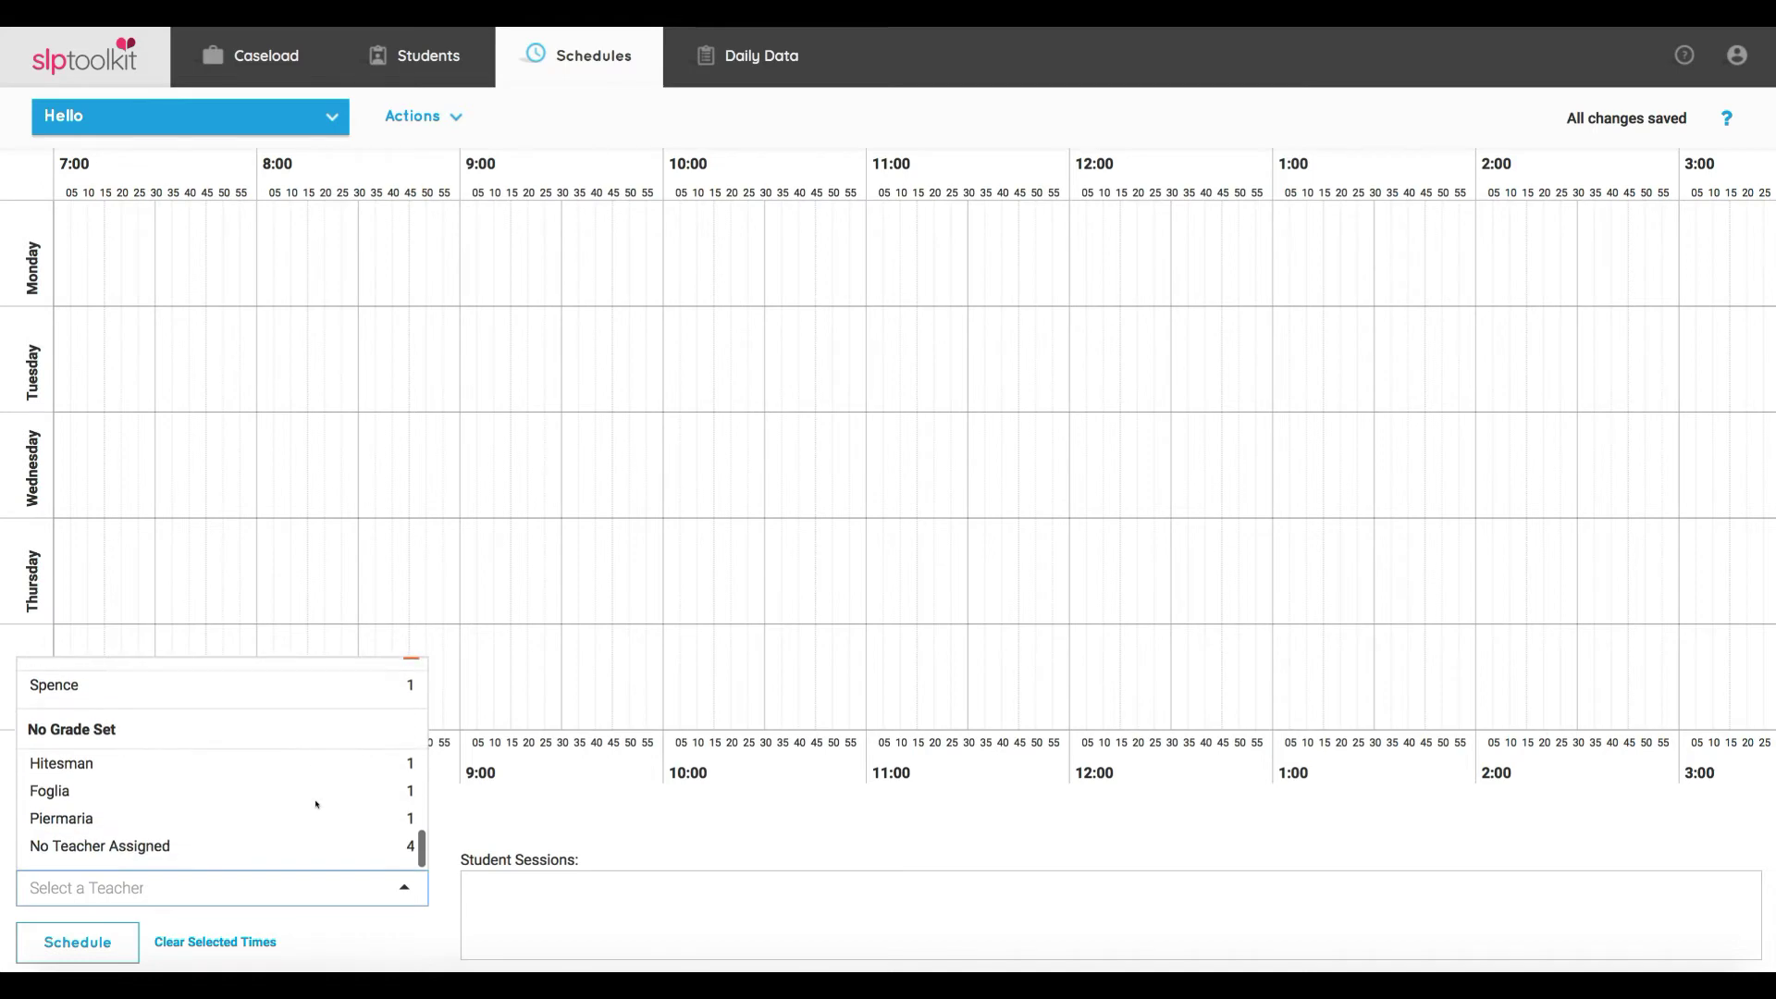
{"action": "scroll", "coordinate": [316, 804], "scroll_direction": "up", "scroll_amount": 15}
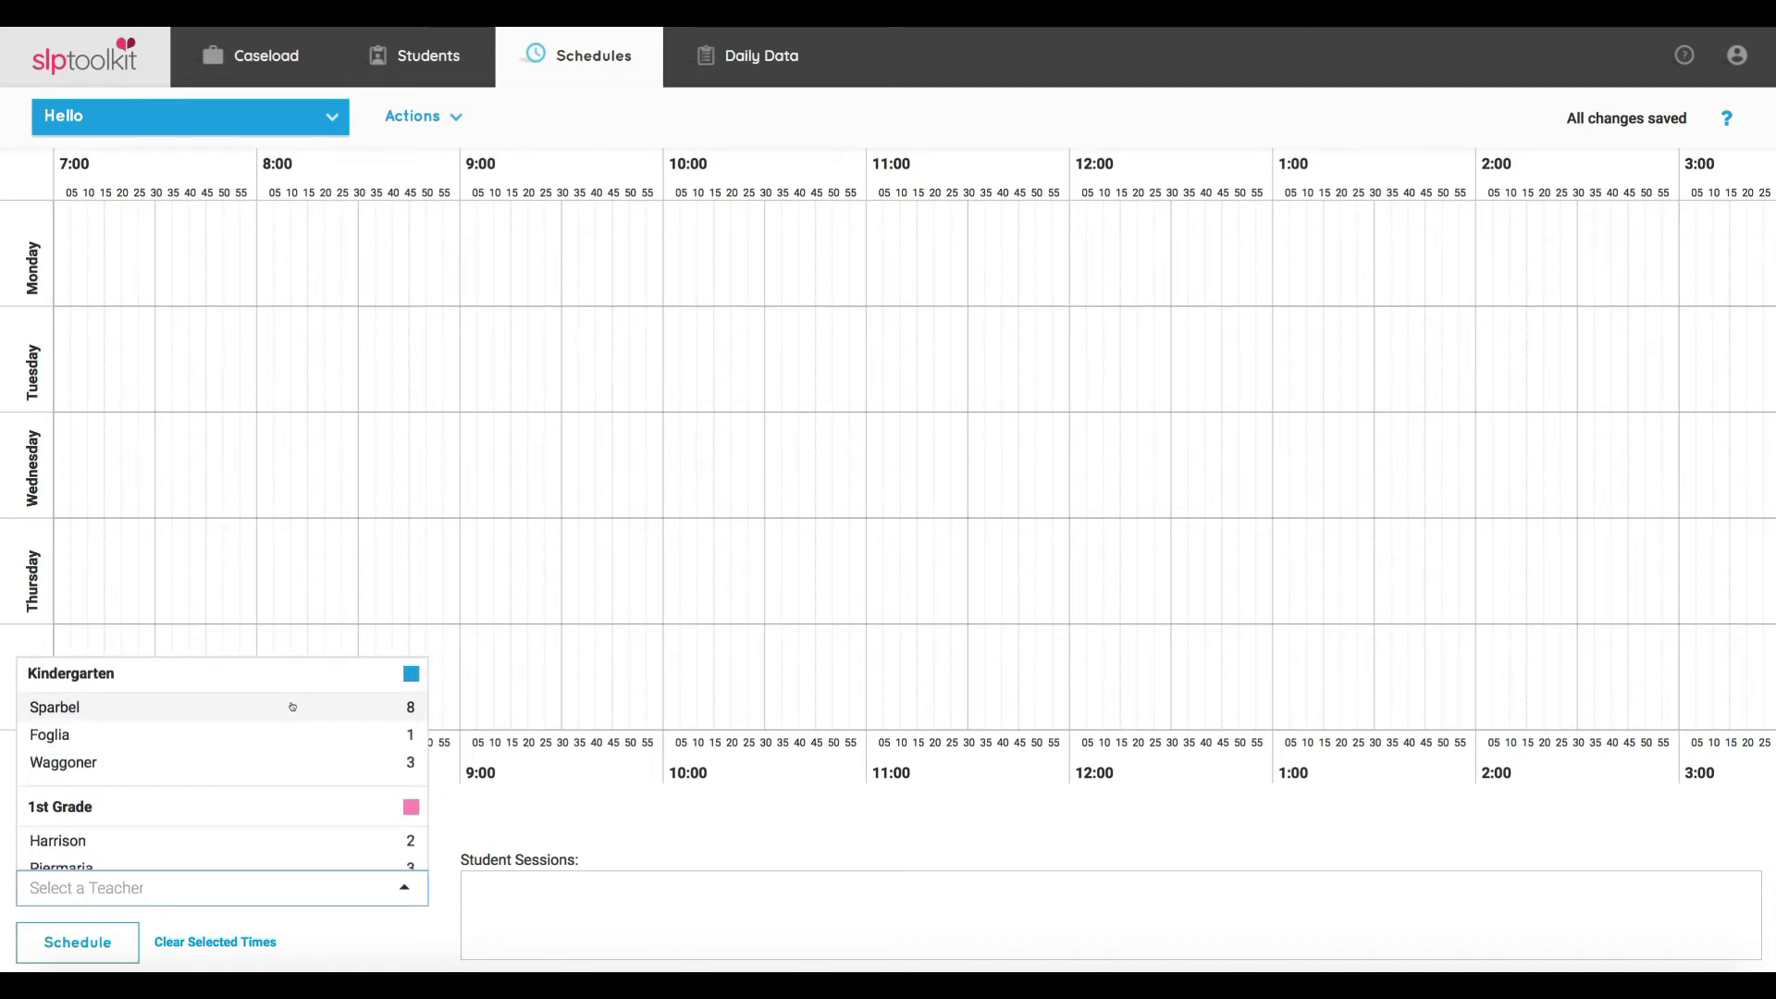
{"action": "left_click", "coordinate": [292, 706]}
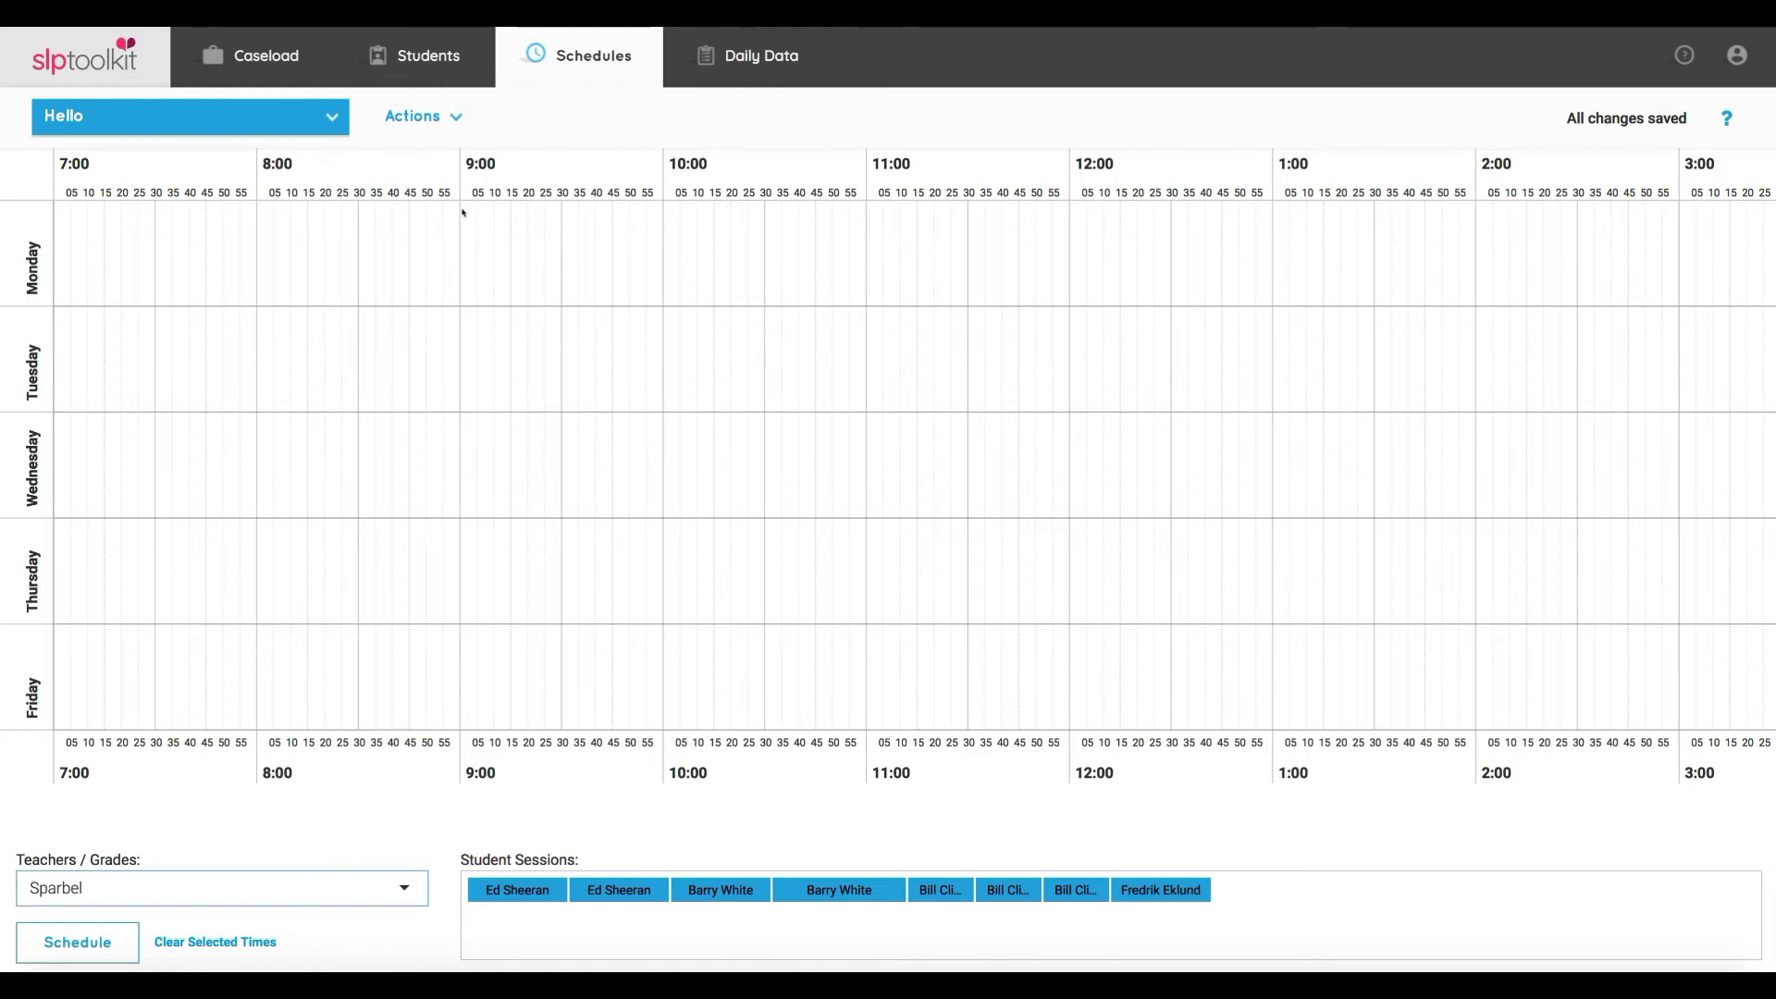
{"action": "mouse_move", "coordinate": [463, 212]}
{"action": "left_mouse_down"}
{"action": "mouse_move", "coordinate": [675, 230]}
{"action": "mouse_move", "coordinate": [656, 230]}
{"action": "left_mouse_up"}
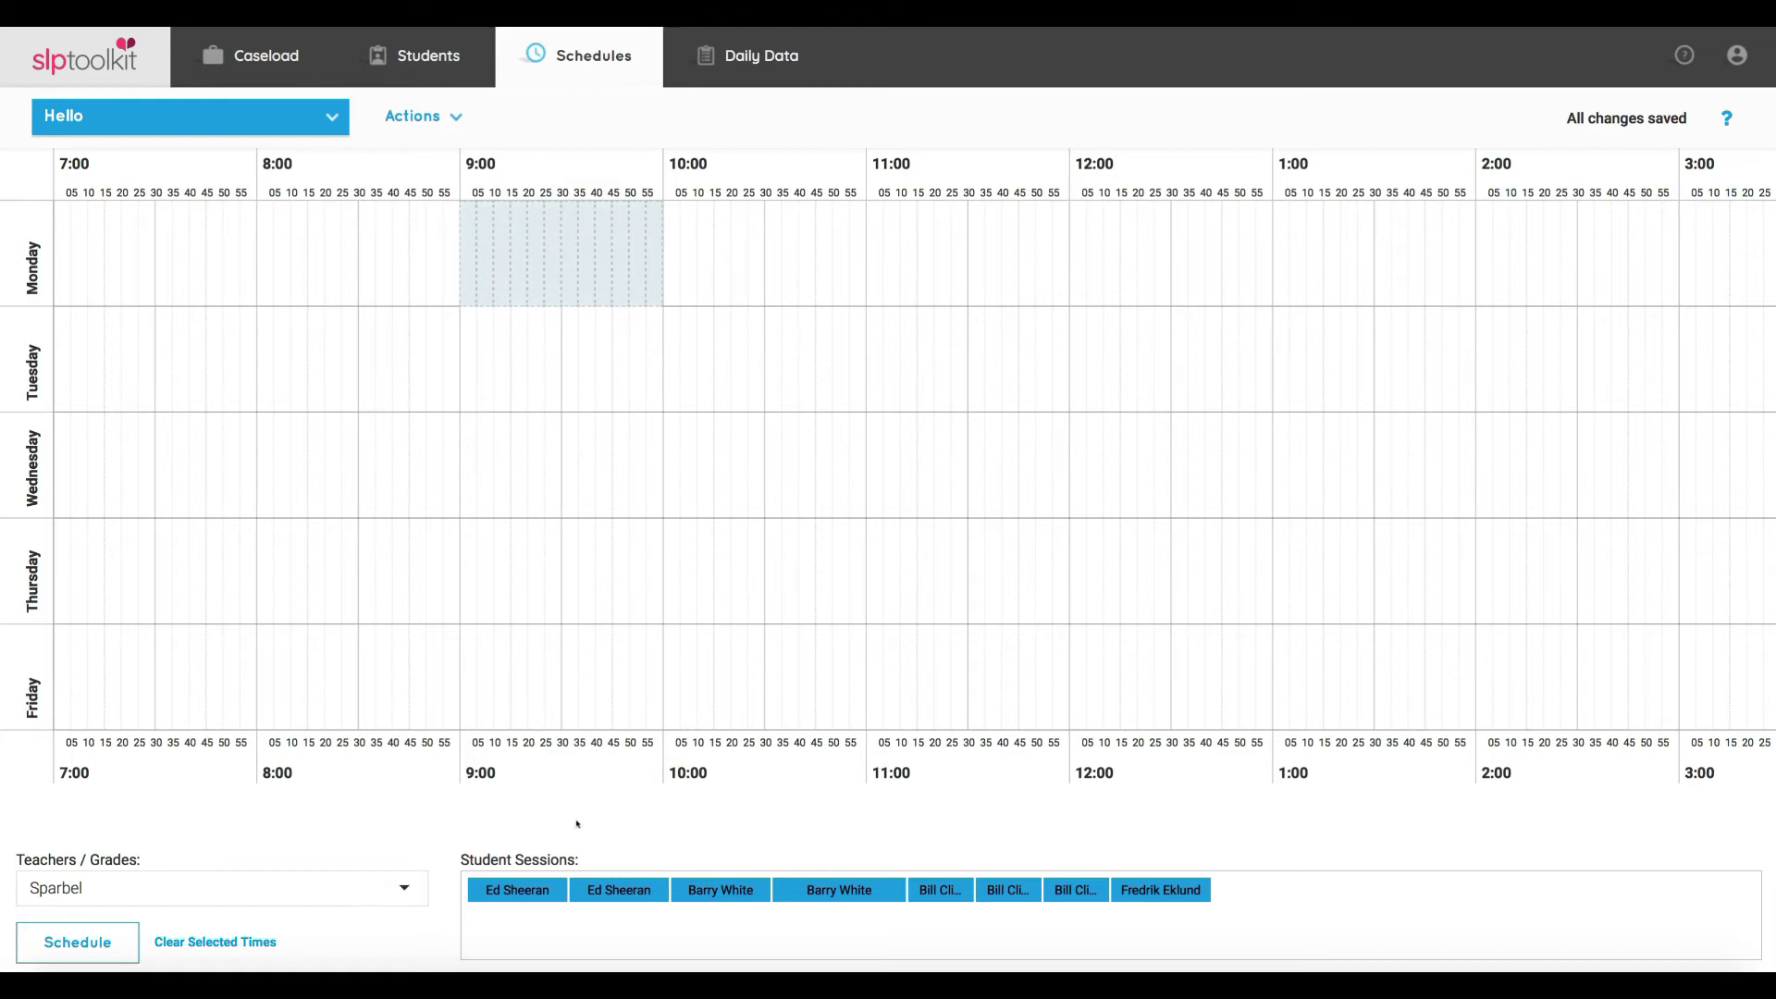
Step: Place an Ed Sheeran session and Barry White's longer session on Monday, both starting at 9:00
{"action": "mouse_move", "coordinate": [516, 889]}
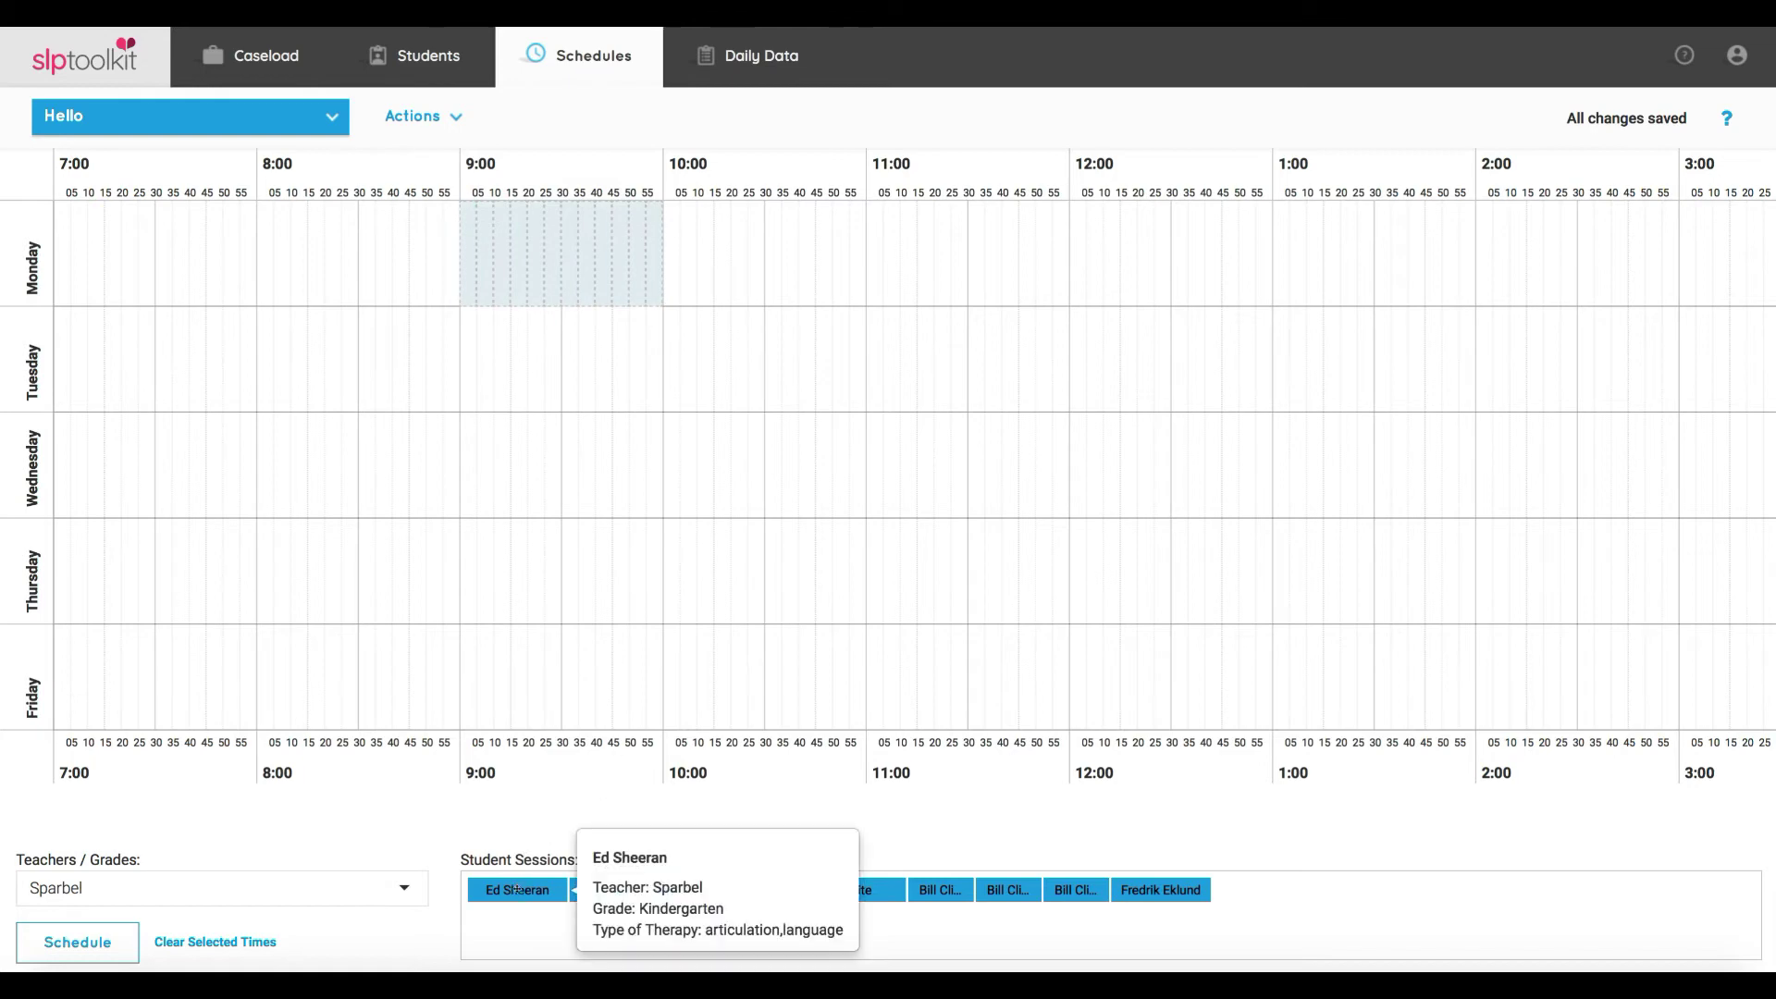
{"action": "left_click_drag", "start_coordinate": [517, 889], "coordinate": [509, 213]}
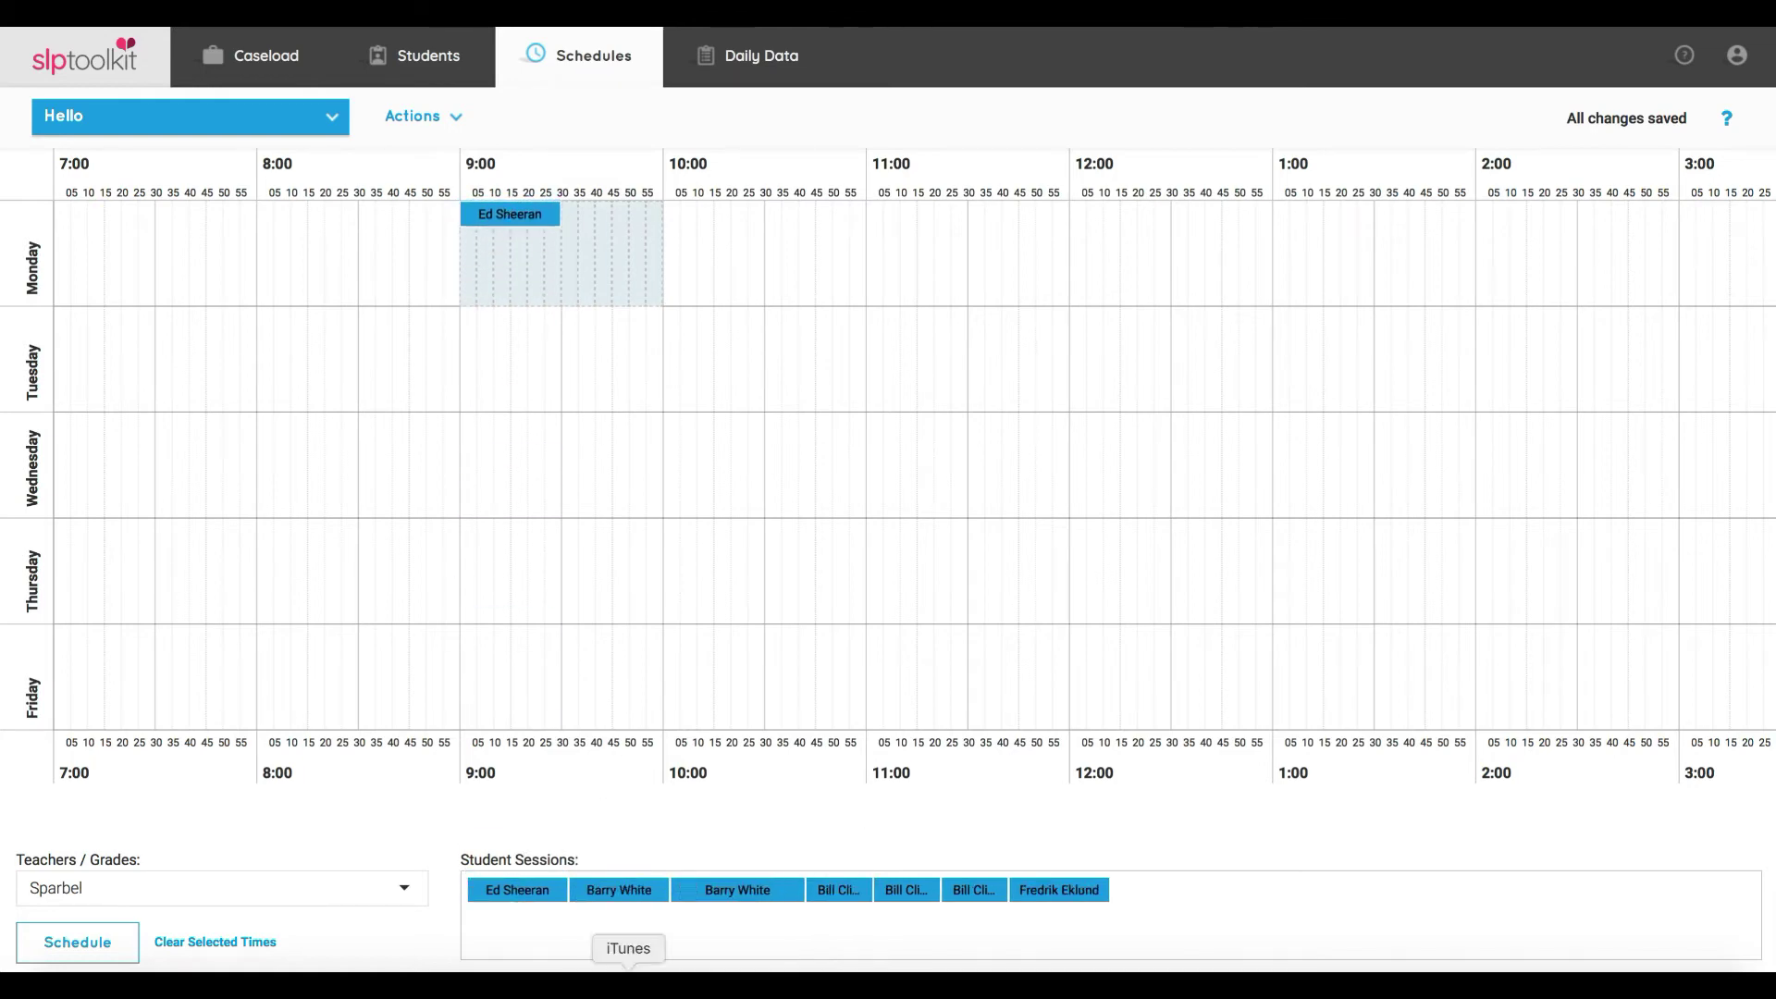
{"action": "left_click_drag", "start_coordinate": [738, 889], "coordinate": [516, 294]}
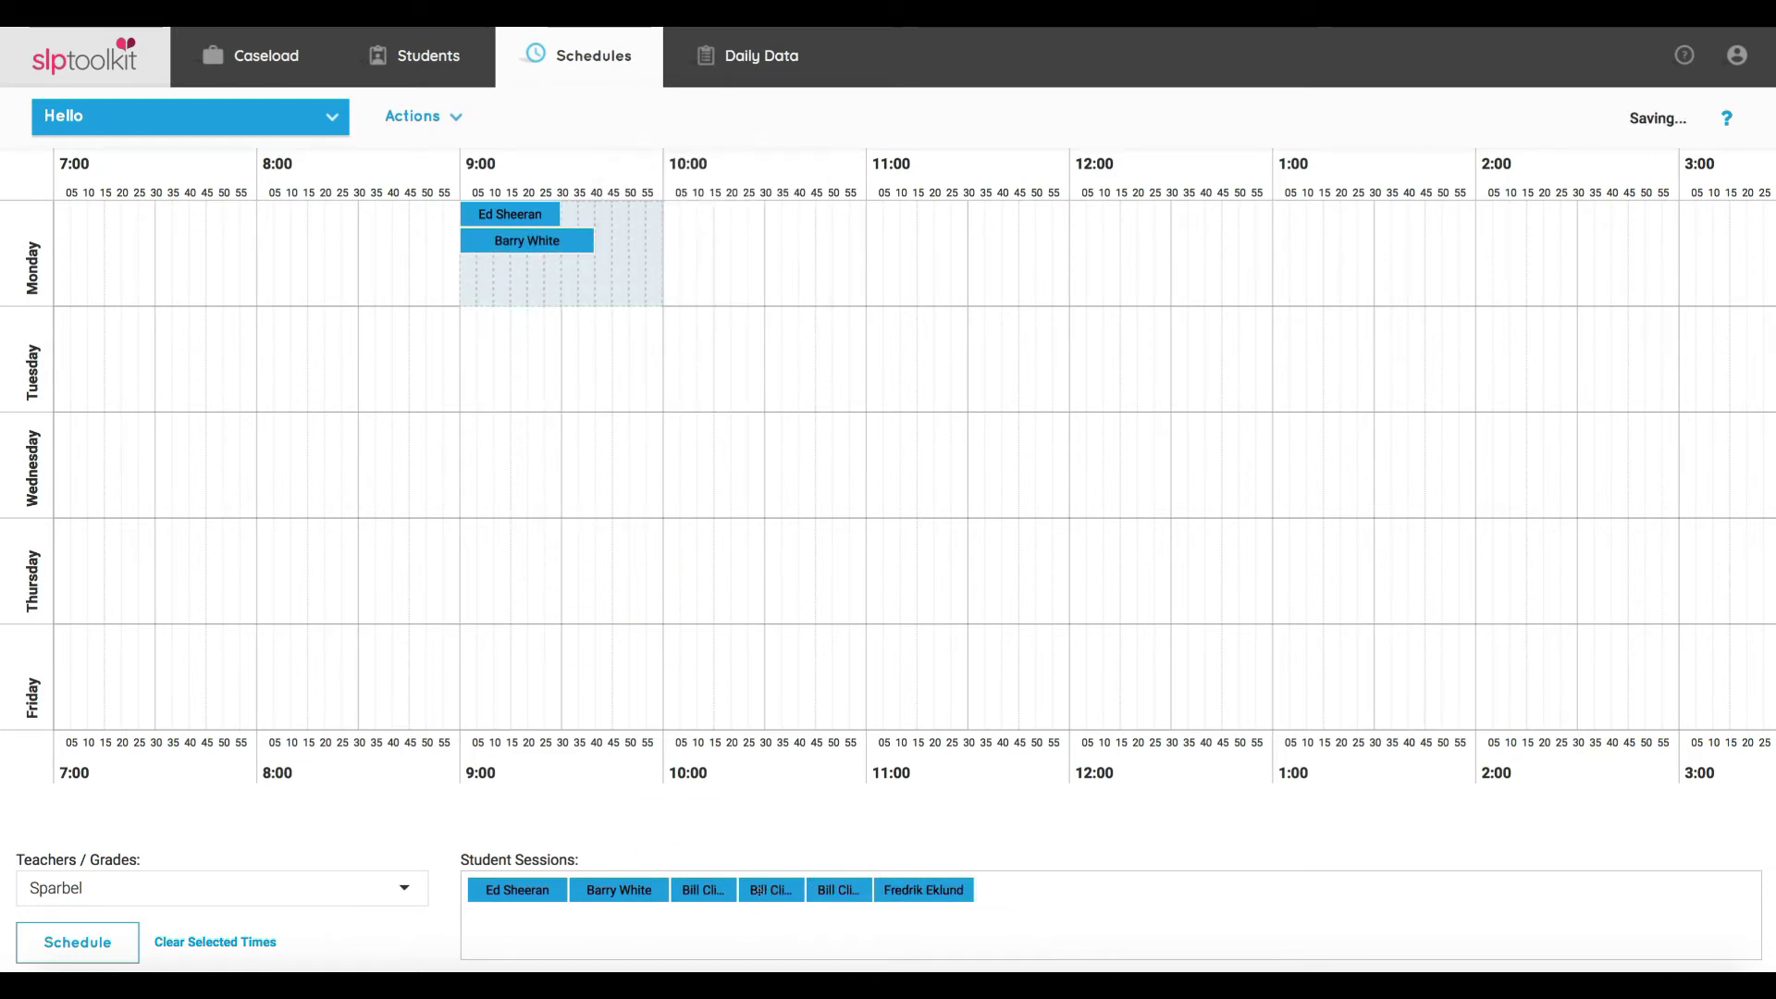
Step: Place Bill Clinton sessions on Thursday at 11:00 and Wednesday at 11:30, and the Fredrik Eklund session on Friday at 11:30
{"action": "left_click_drag", "start_coordinate": [759, 890], "coordinate": [891, 529]}
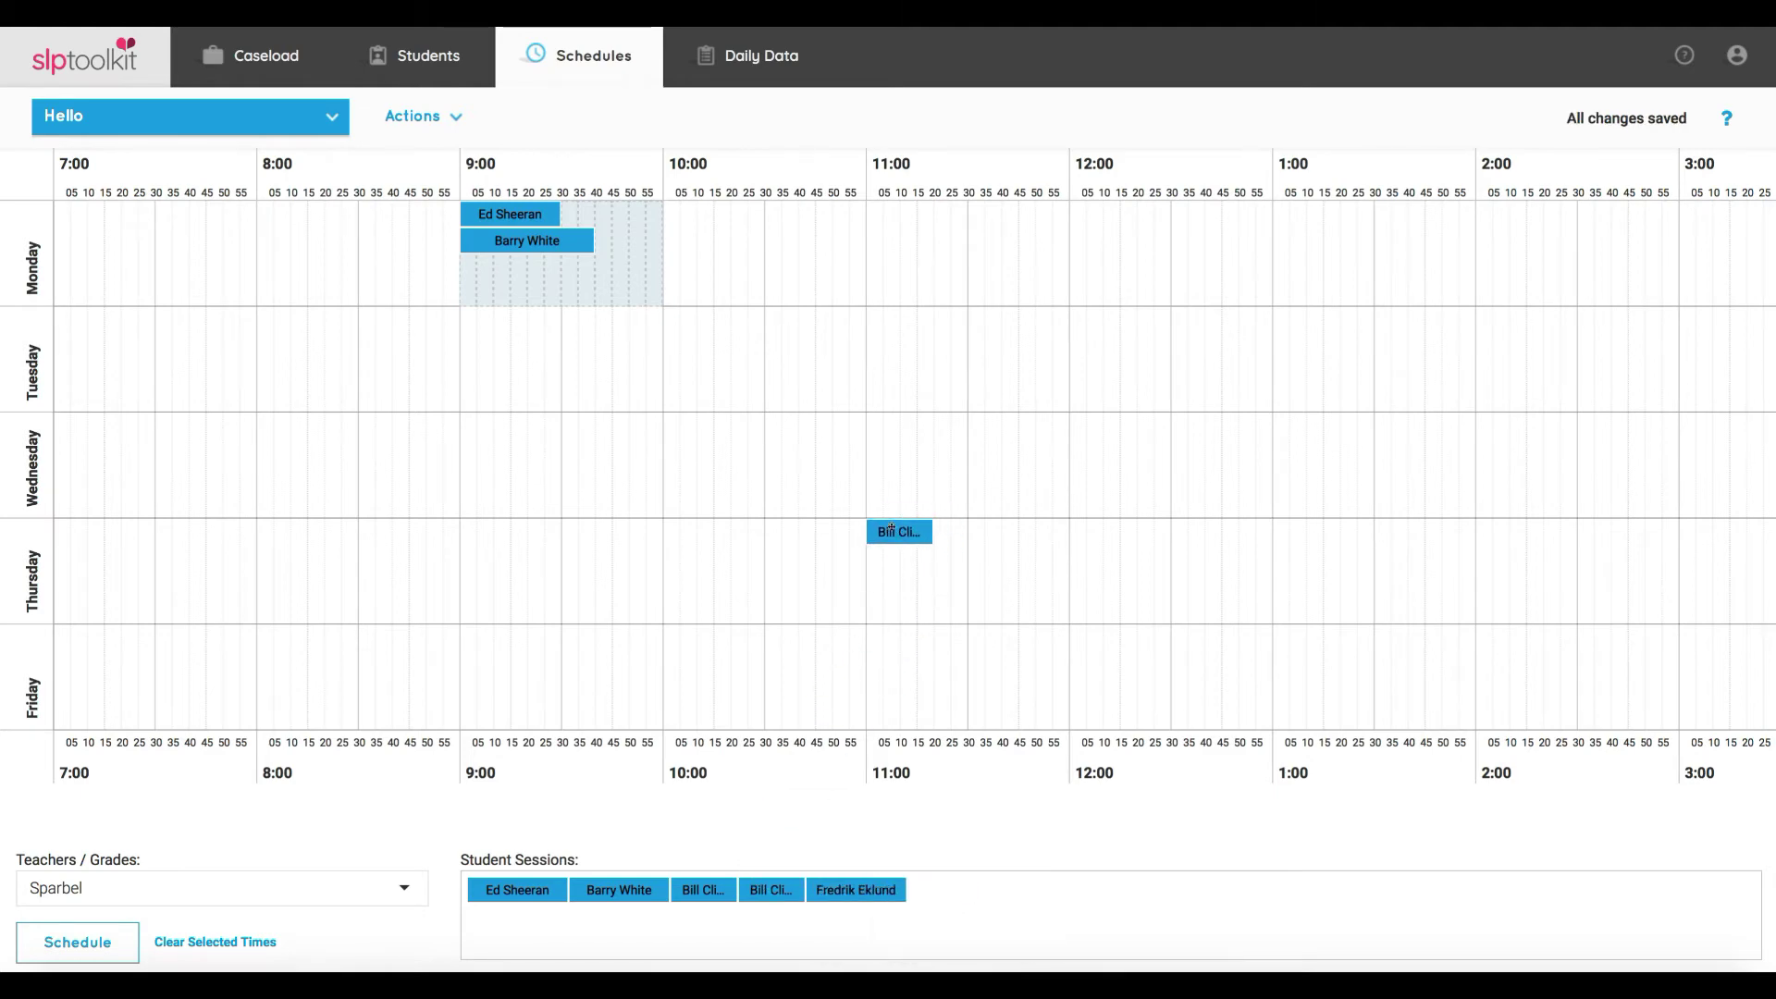
{"action": "left_click_drag", "start_coordinate": [856, 890], "coordinate": [992, 635]}
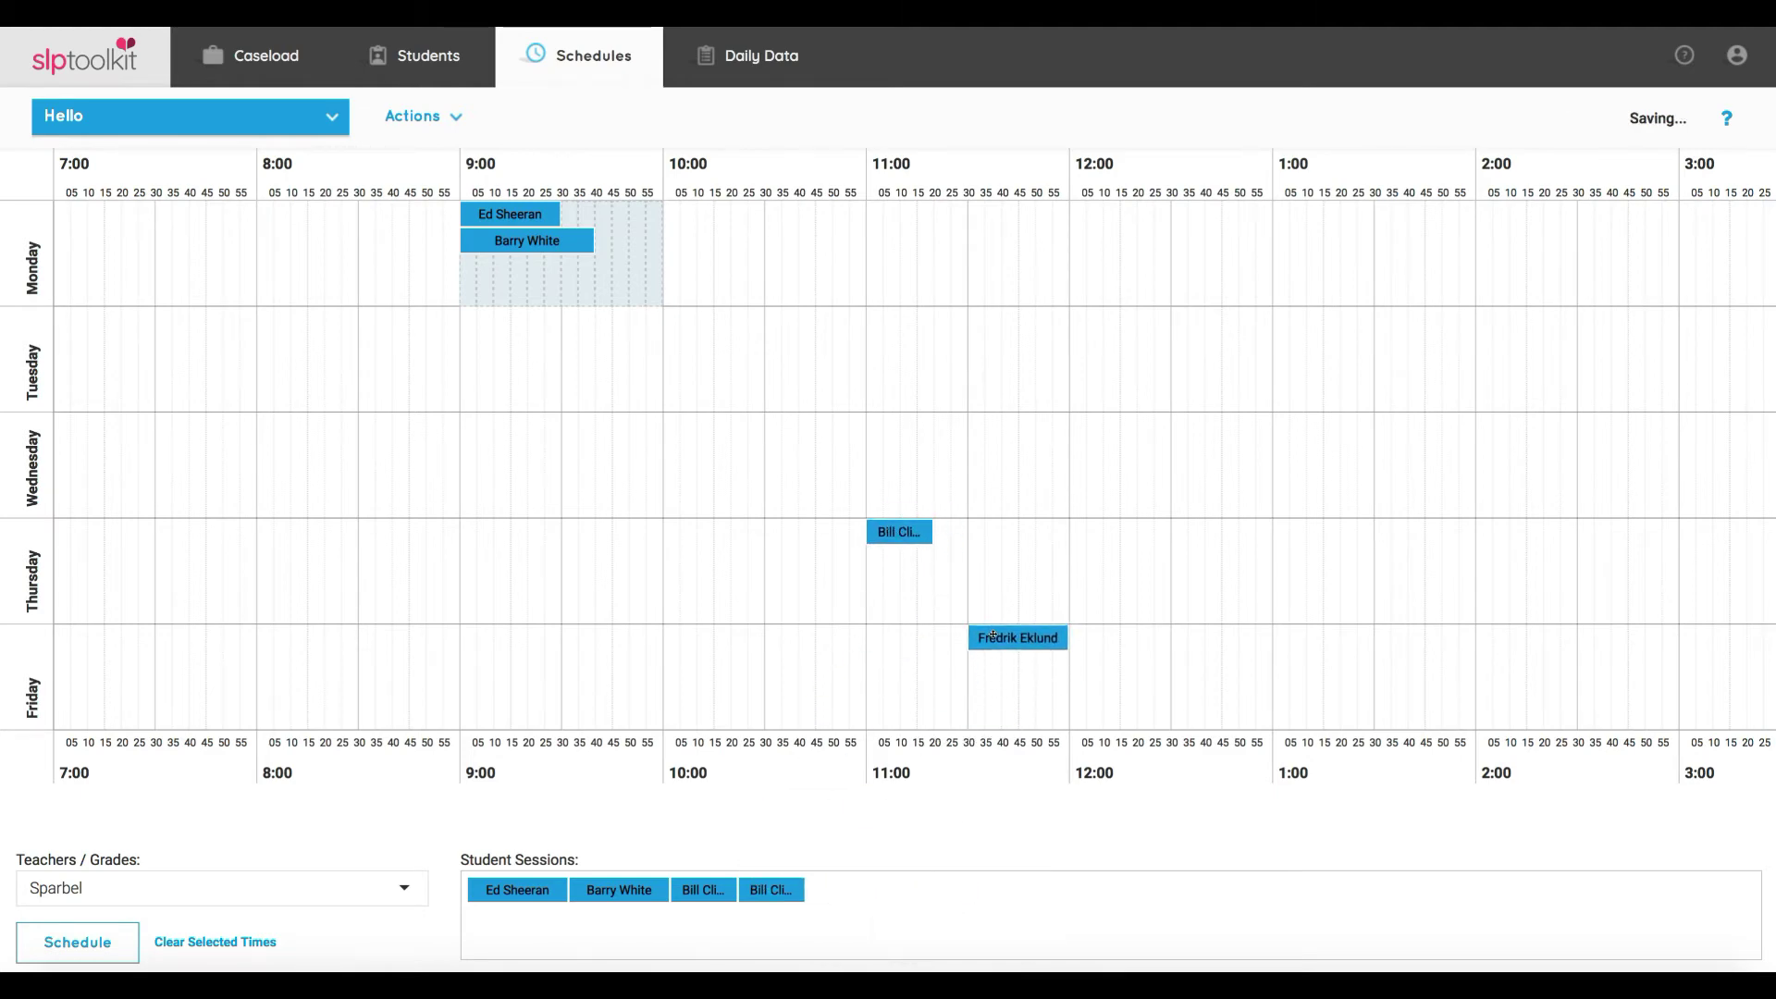
{"action": "left_click_drag", "start_coordinate": [757, 881], "coordinate": [986, 414]}
Step: Load the third Kindergarten teacher's student sessions and place two of them on Thursday at 9:30 and Friday at 10:00
{"action": "left_click", "coordinate": [197, 886]}
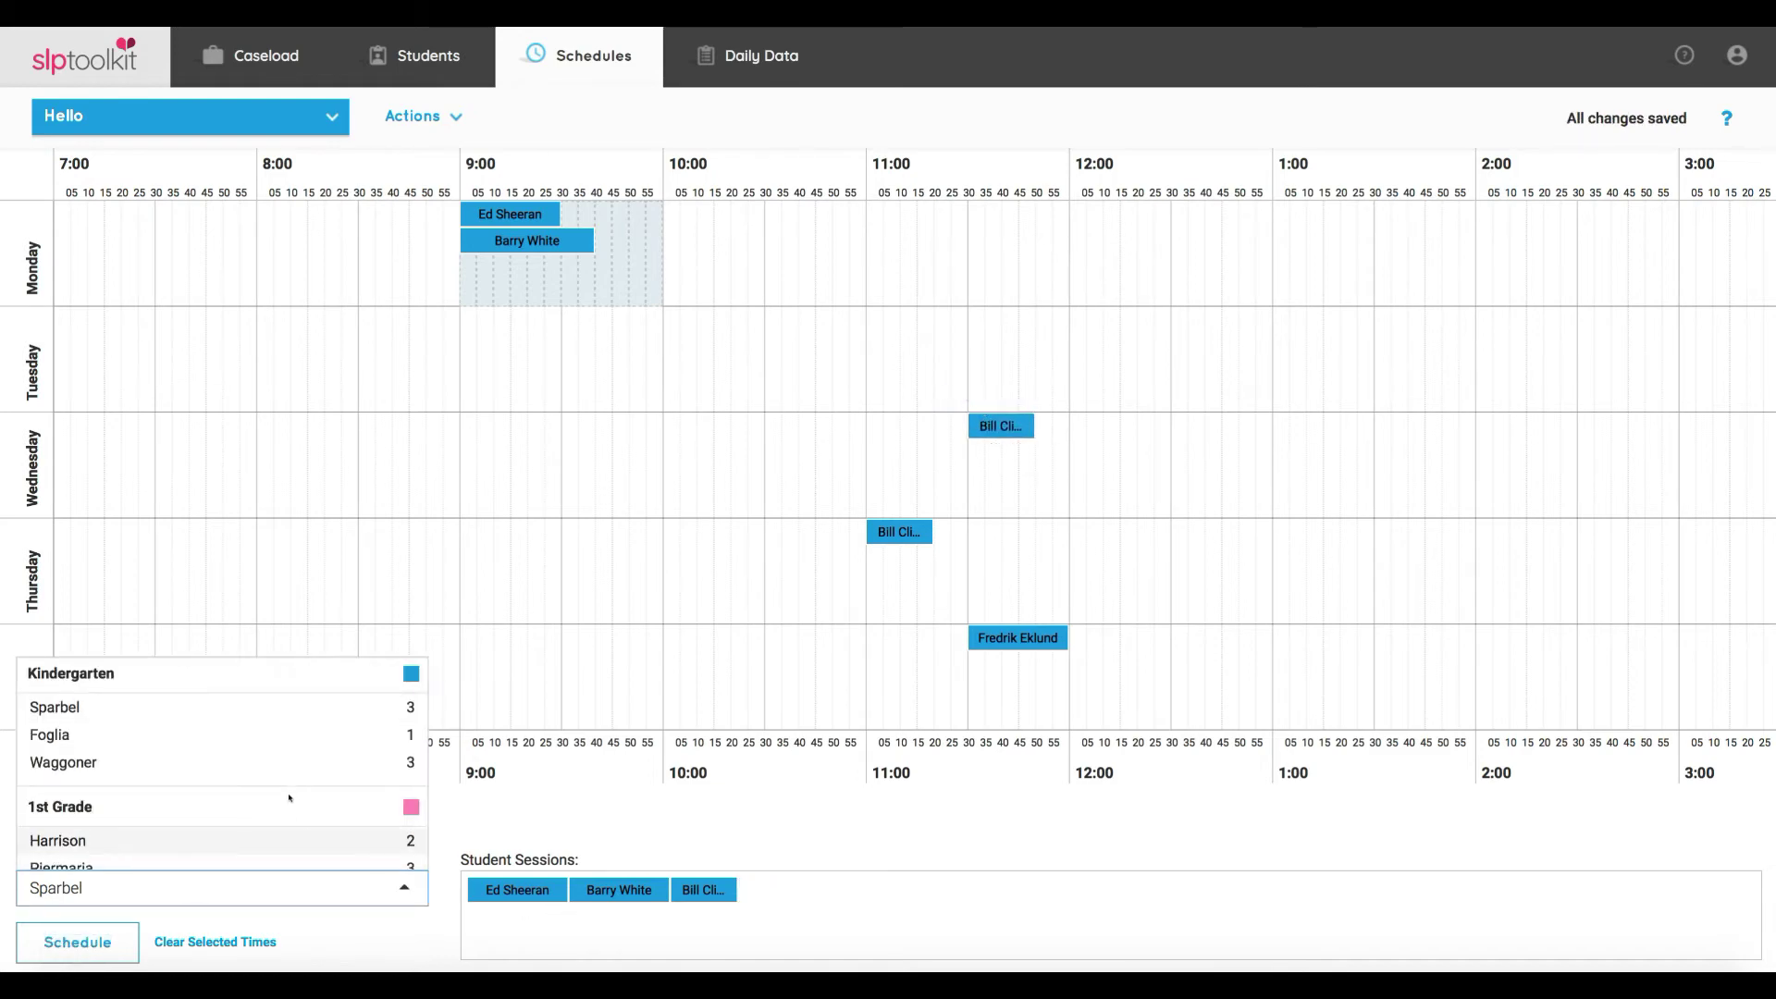
{"action": "left_click", "coordinate": [288, 758]}
{"action": "left_click_drag", "start_coordinate": [635, 890], "coordinate": [577, 529]}
{"action": "left_click_drag", "start_coordinate": [552, 890], "coordinate": [680, 639]}
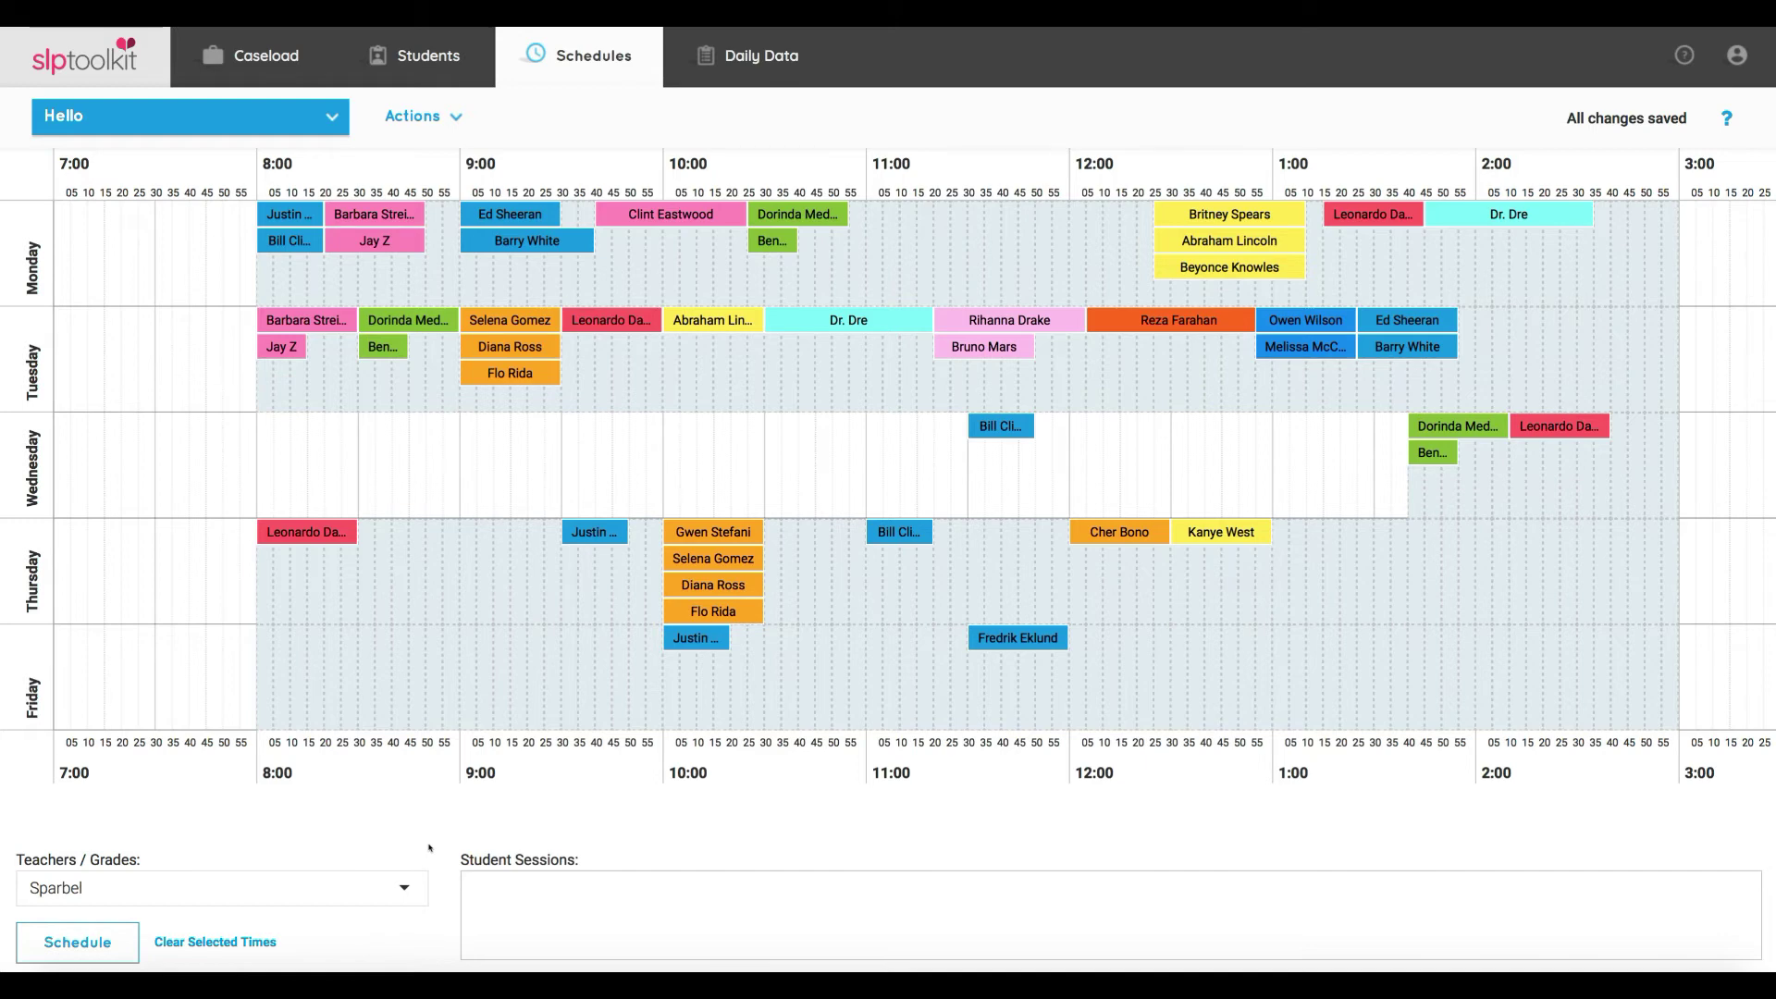
Step: Select Monday 7:30 to 8:00 for a Meeting event starting at 7:30 and shorten the event to 15 minutes
{"action": "left_click_drag", "start_coordinate": [155, 224], "coordinate": [240, 229]}
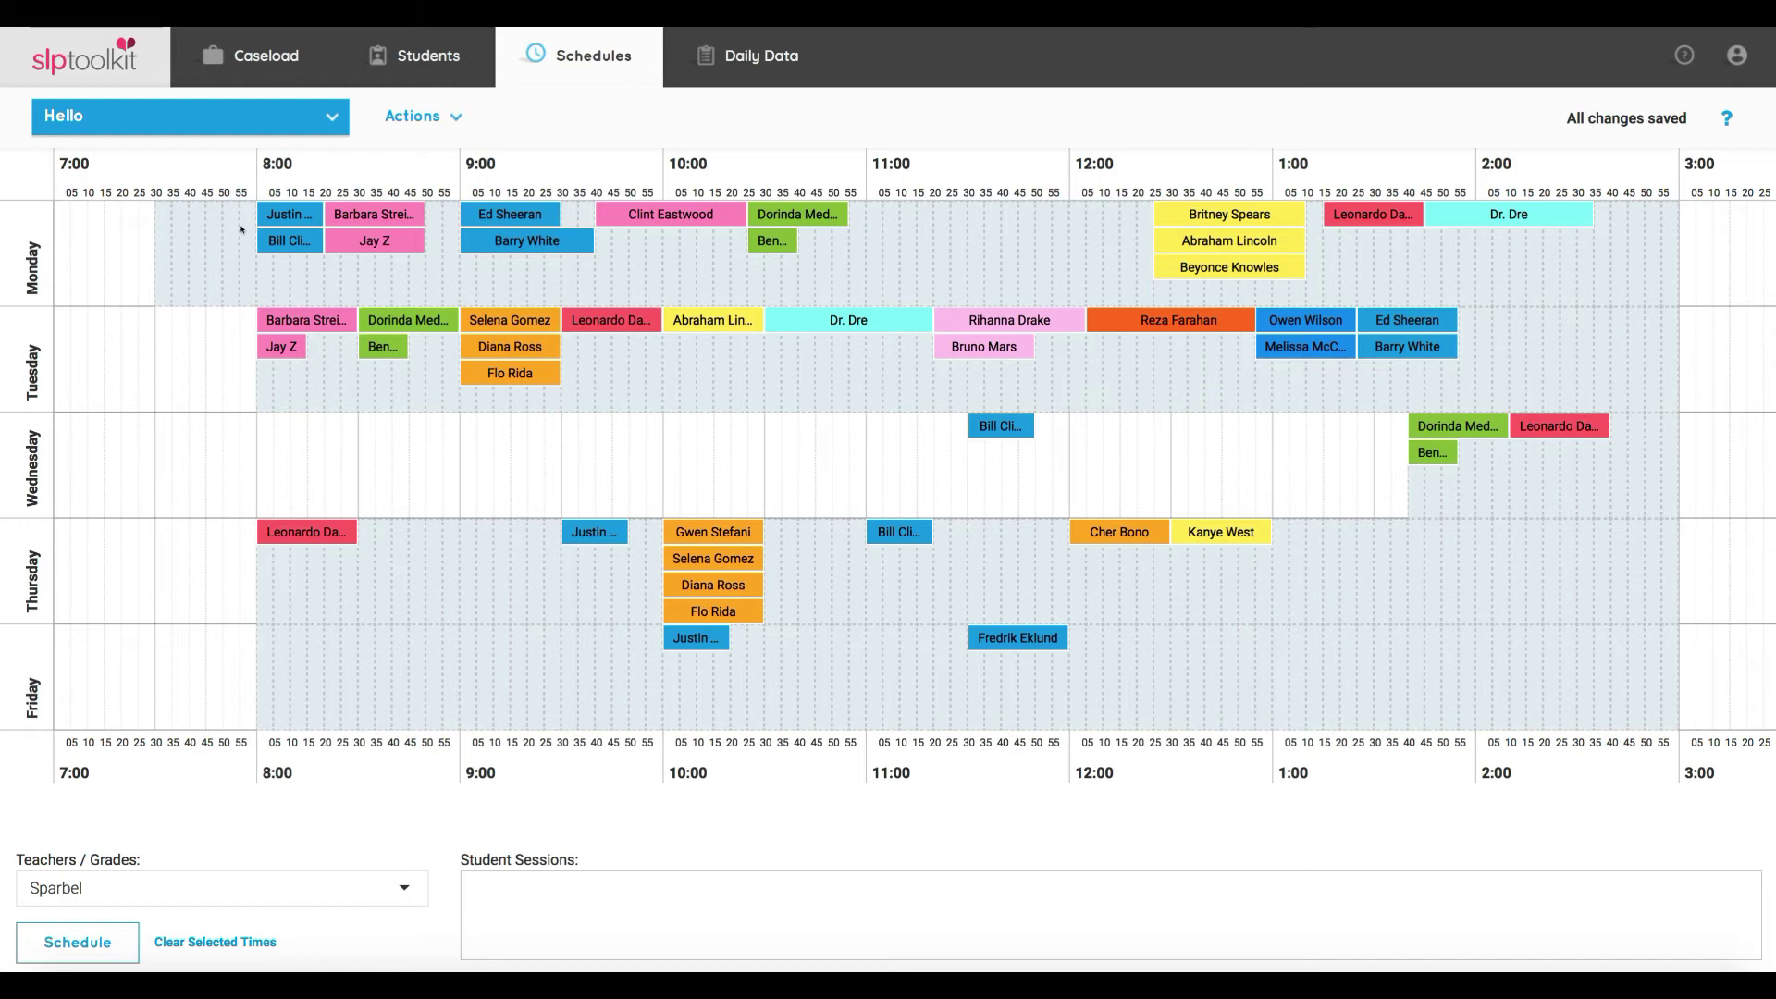
{"action": "right_click", "coordinate": [163, 213]}
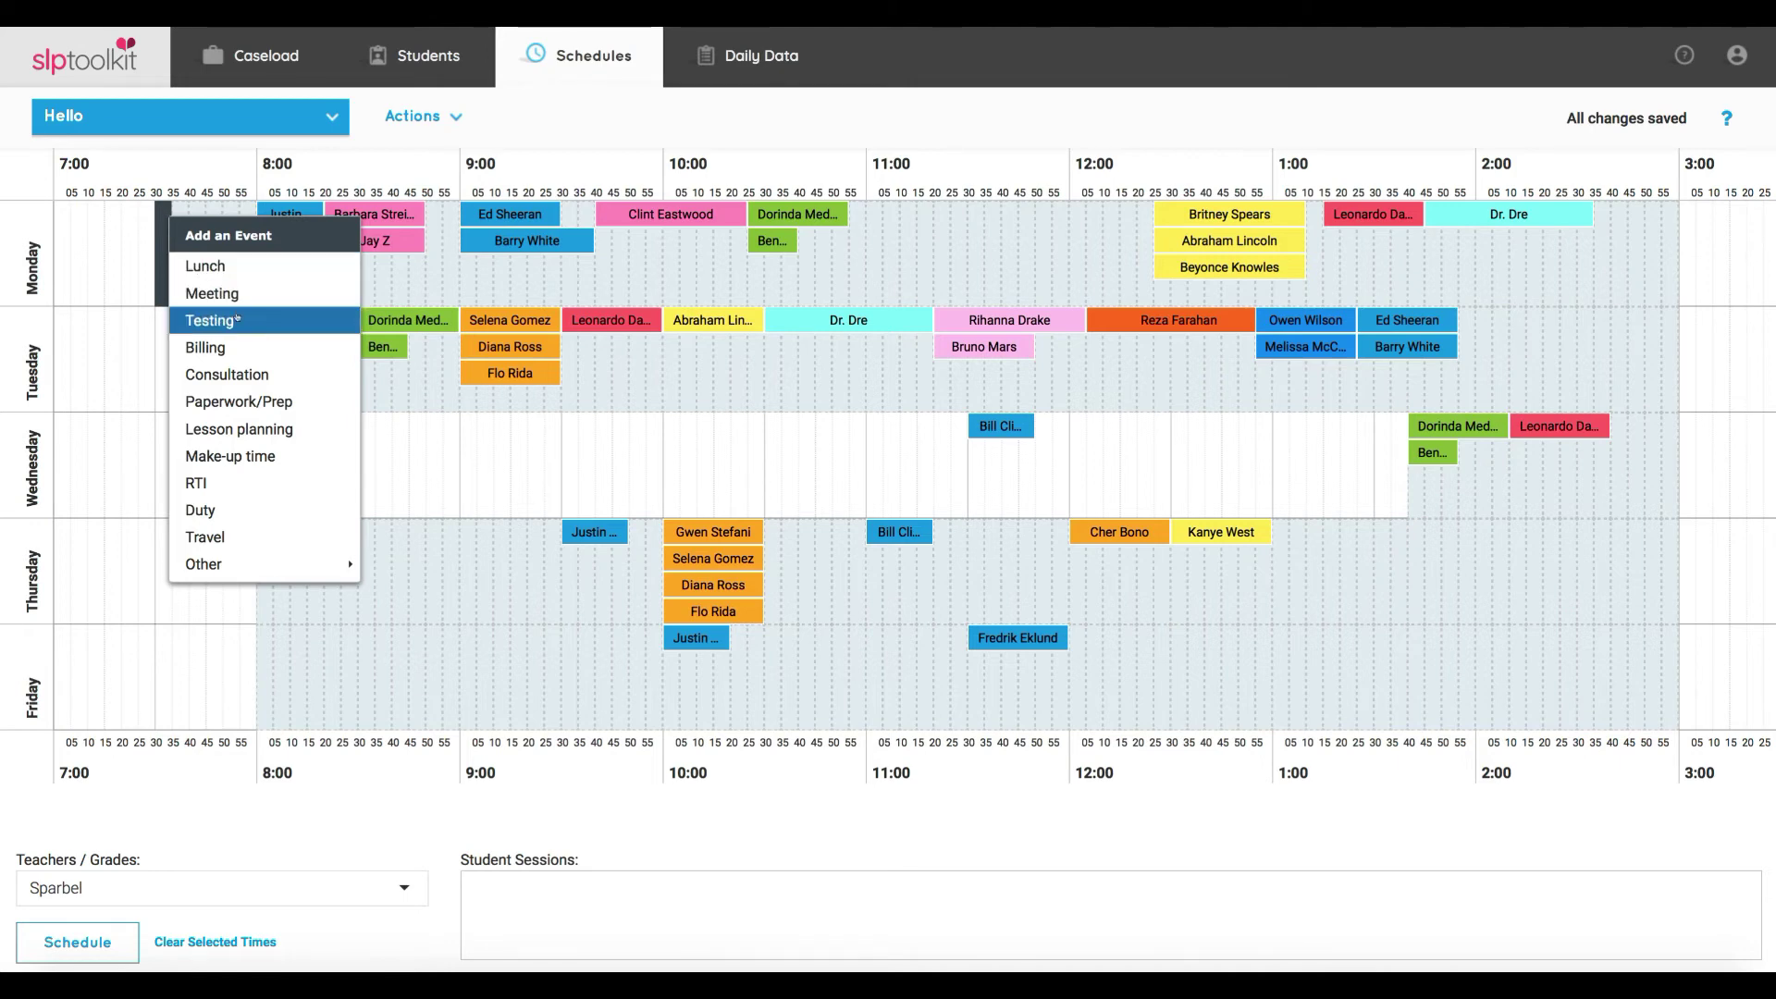
{"action": "left_click", "coordinate": [236, 294]}
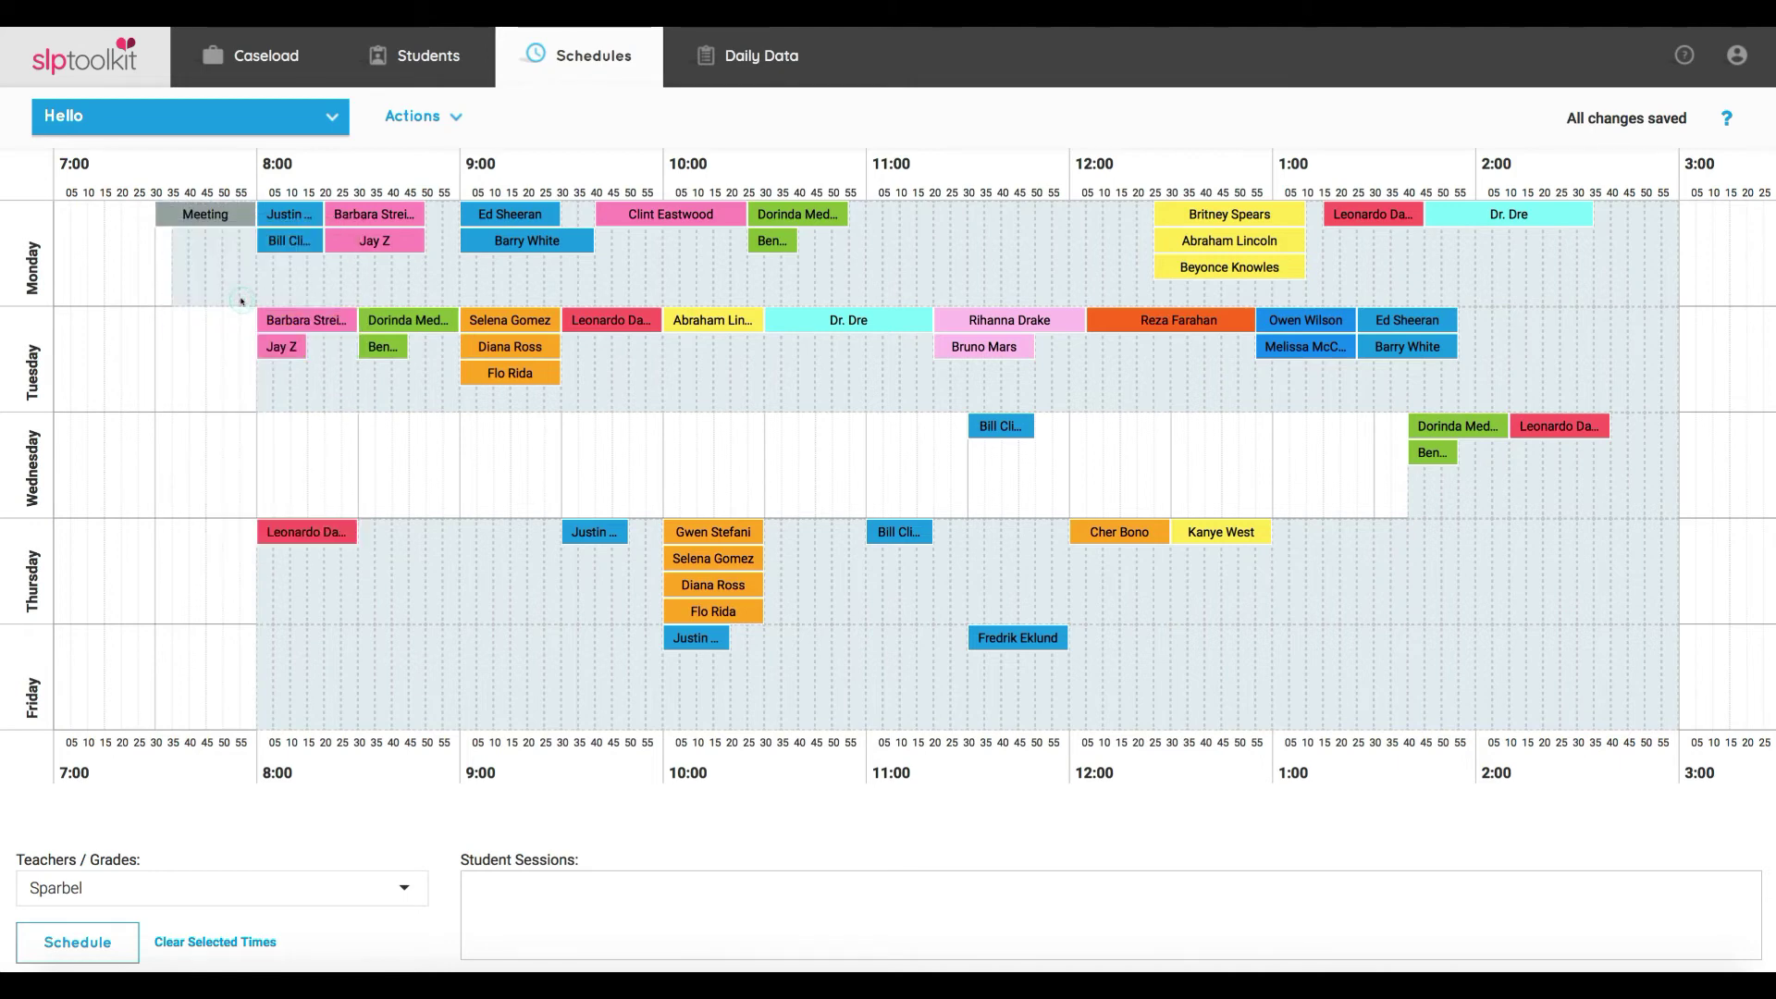
{"action": "left_click", "coordinate": [249, 211]}
{"action": "left_click_drag", "start_coordinate": [248, 211], "coordinate": [214, 209]}
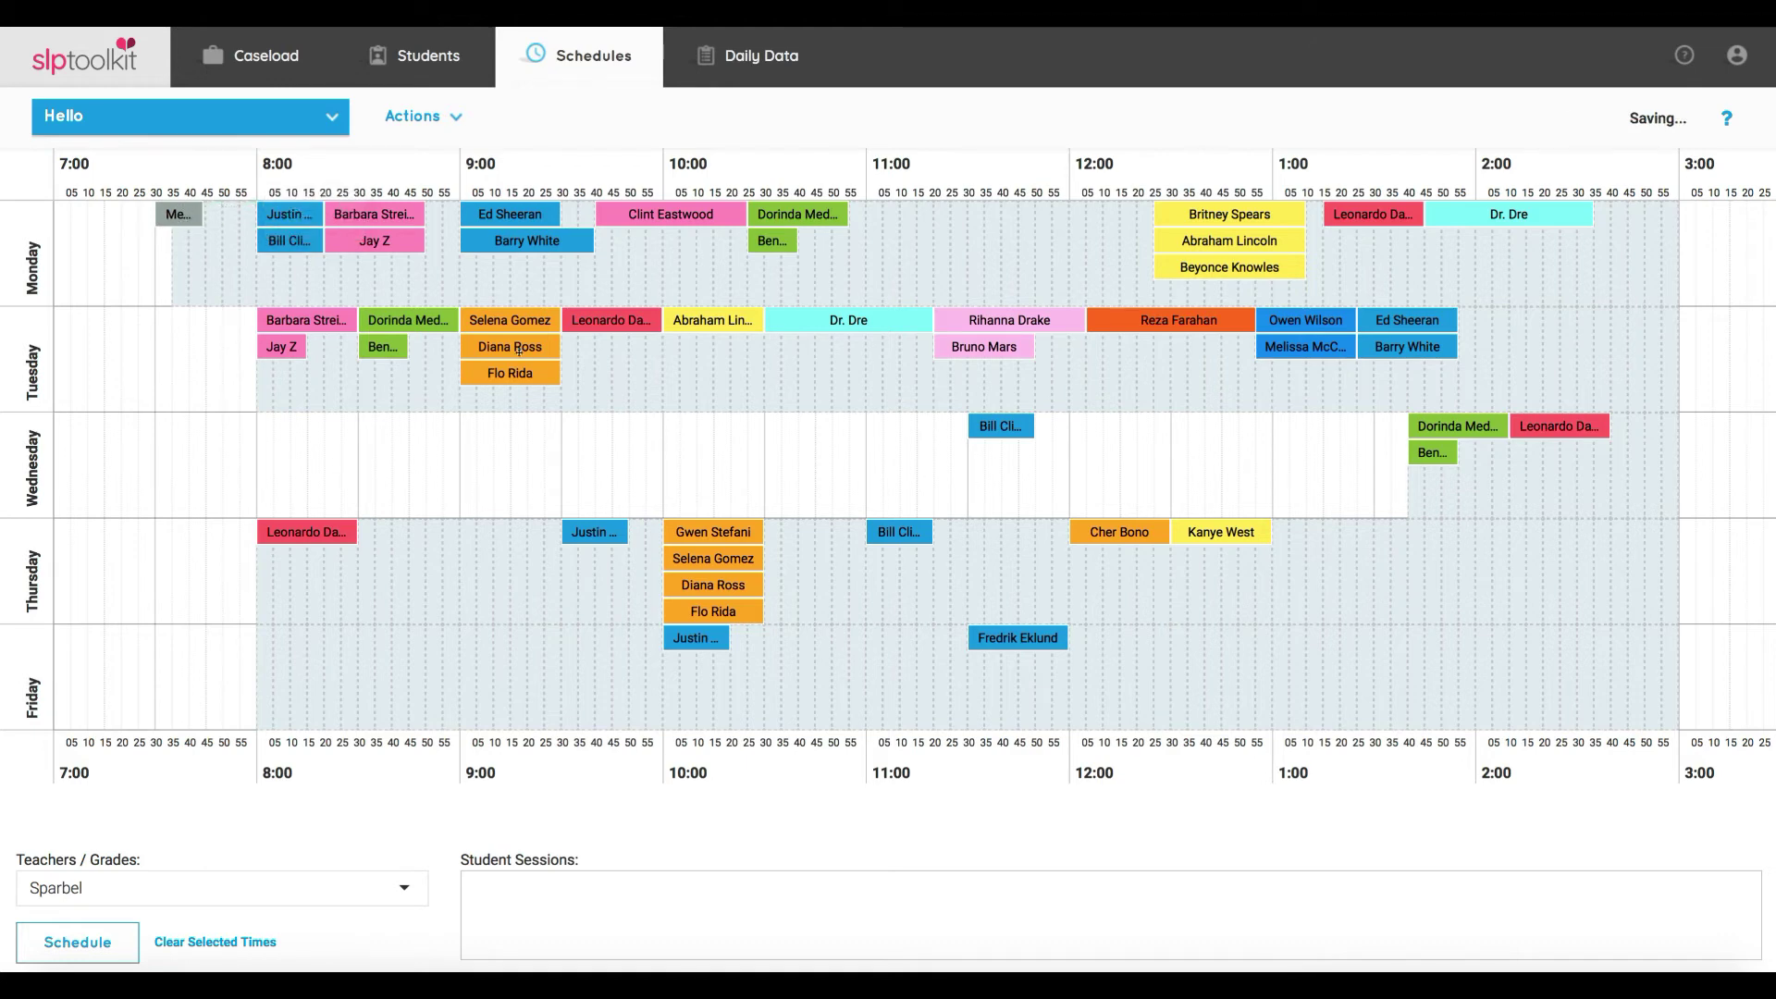
Step: Add a Lunch event on Monday at 11:00 and a Meeting event on Wednesday at 2:45
{"action": "left_click", "coordinate": [874, 218]}
{"action": "left_click", "coordinate": [902, 269]}
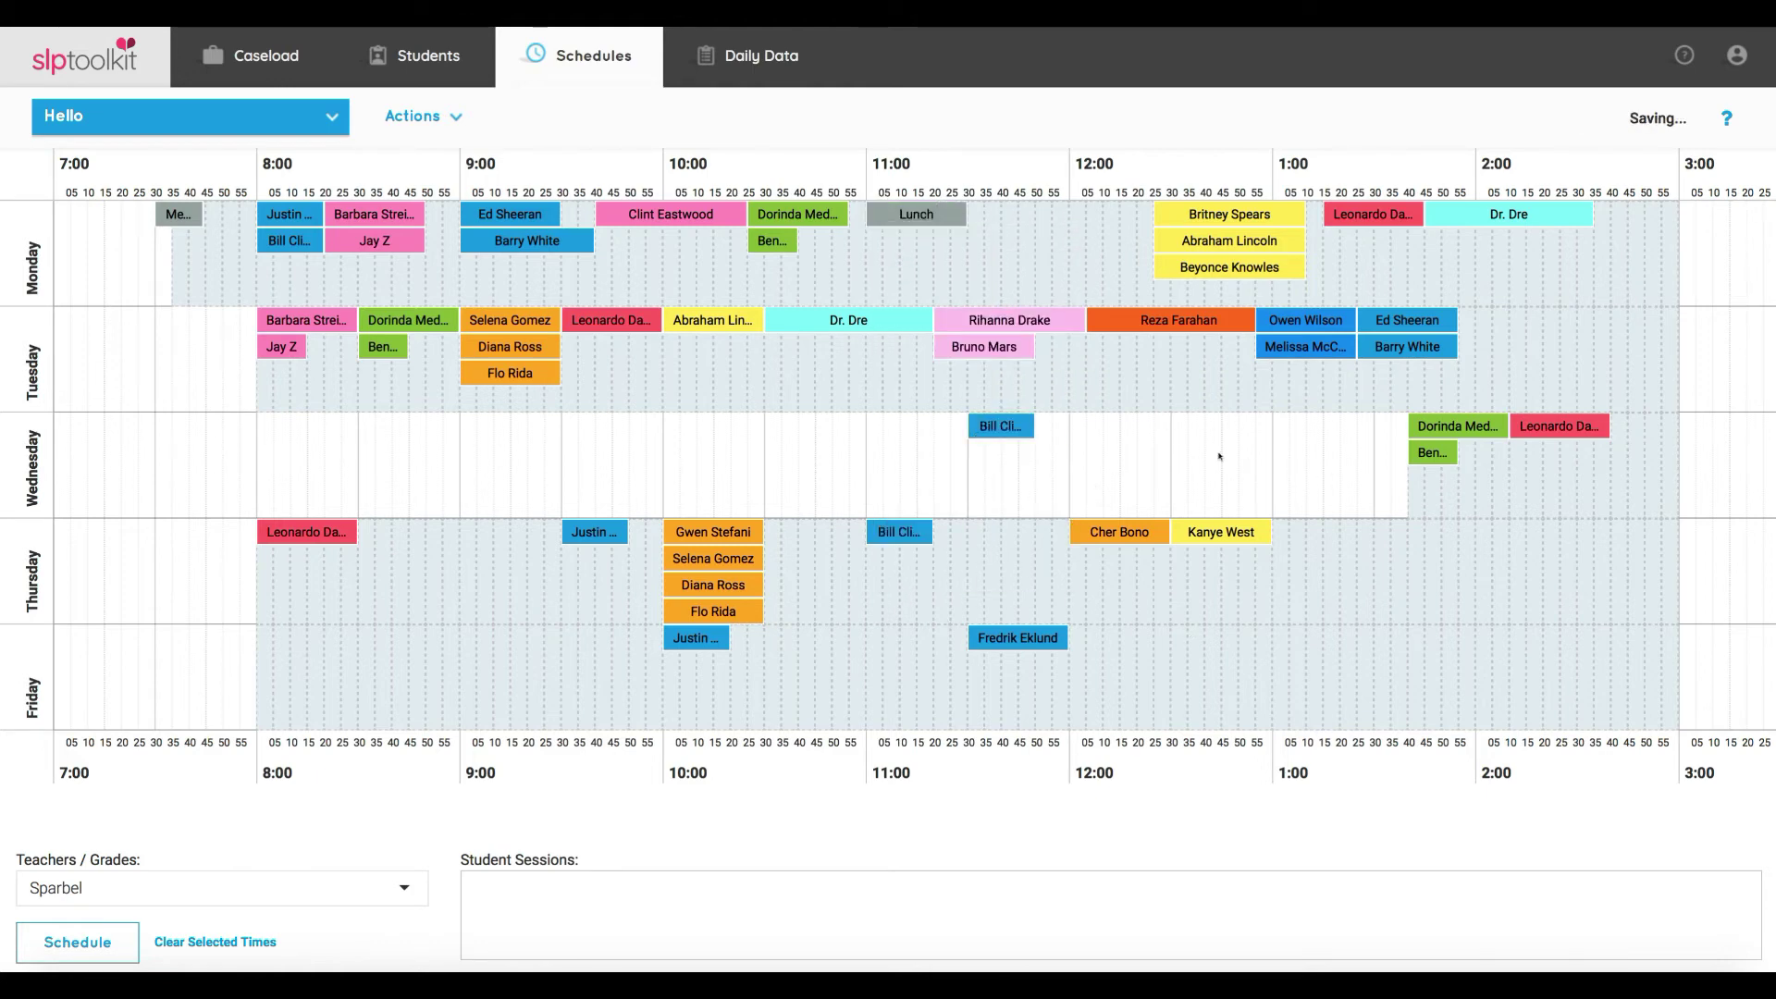
{"action": "left_click", "coordinate": [1634, 428]}
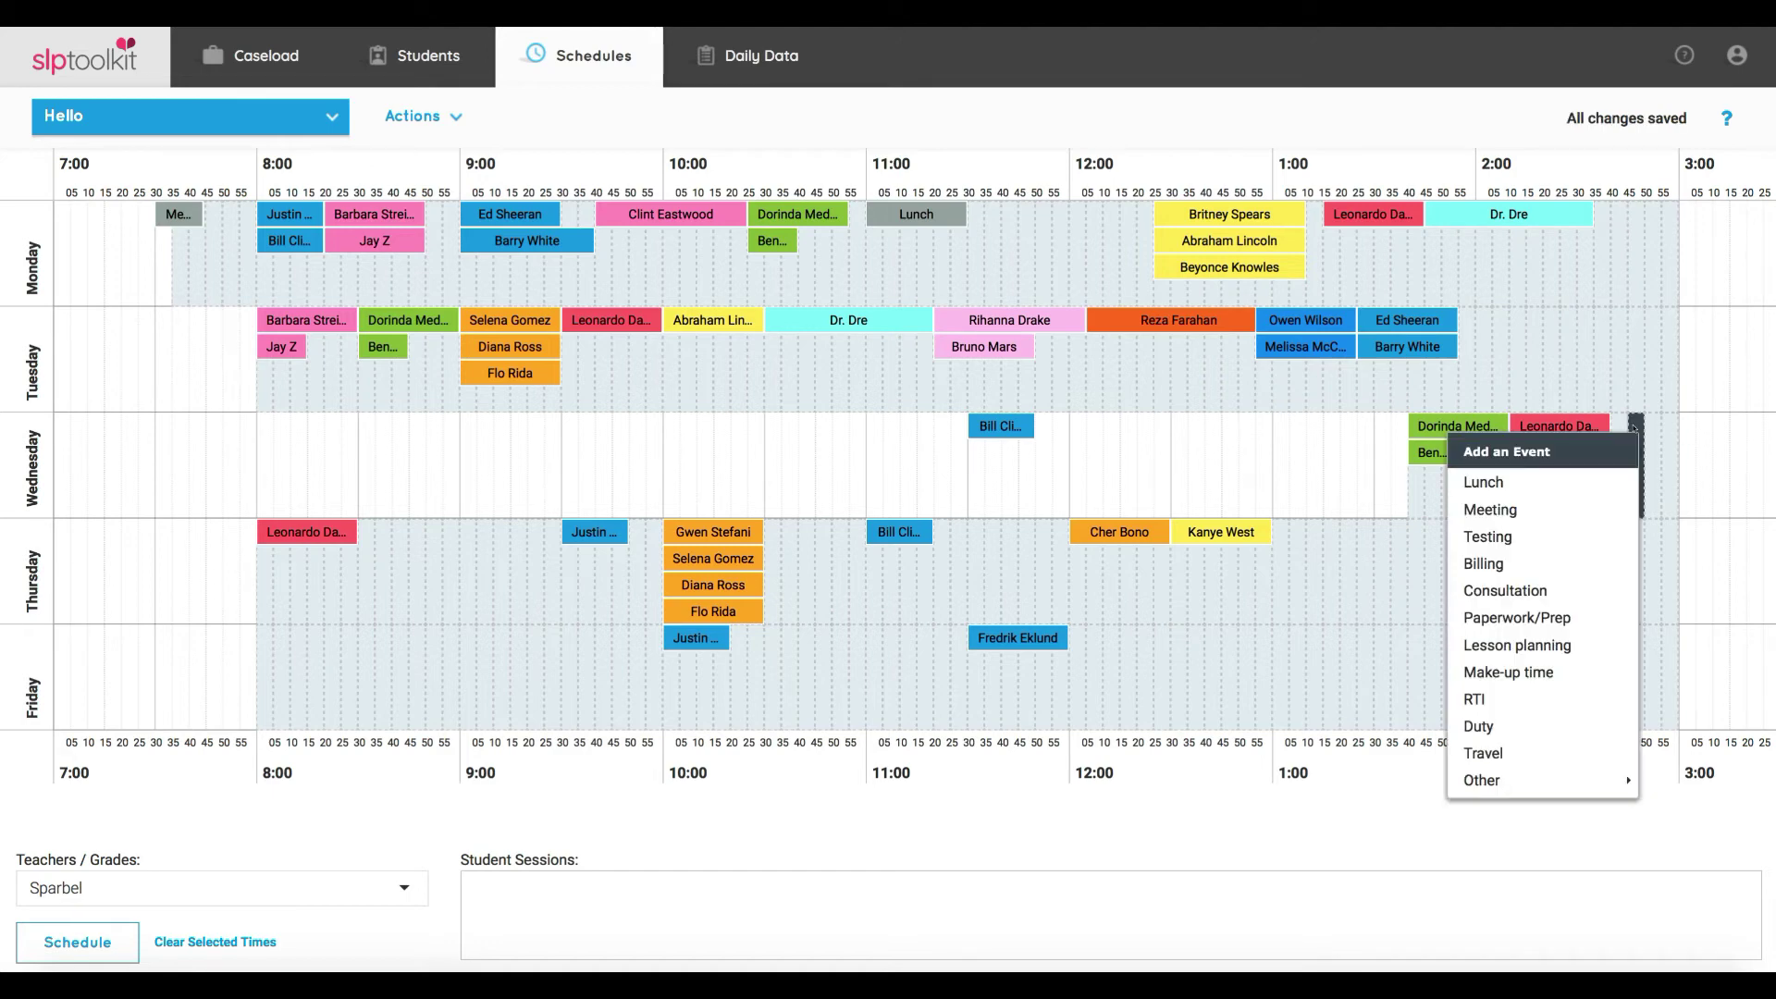
{"action": "left_click", "coordinate": [1550, 511]}
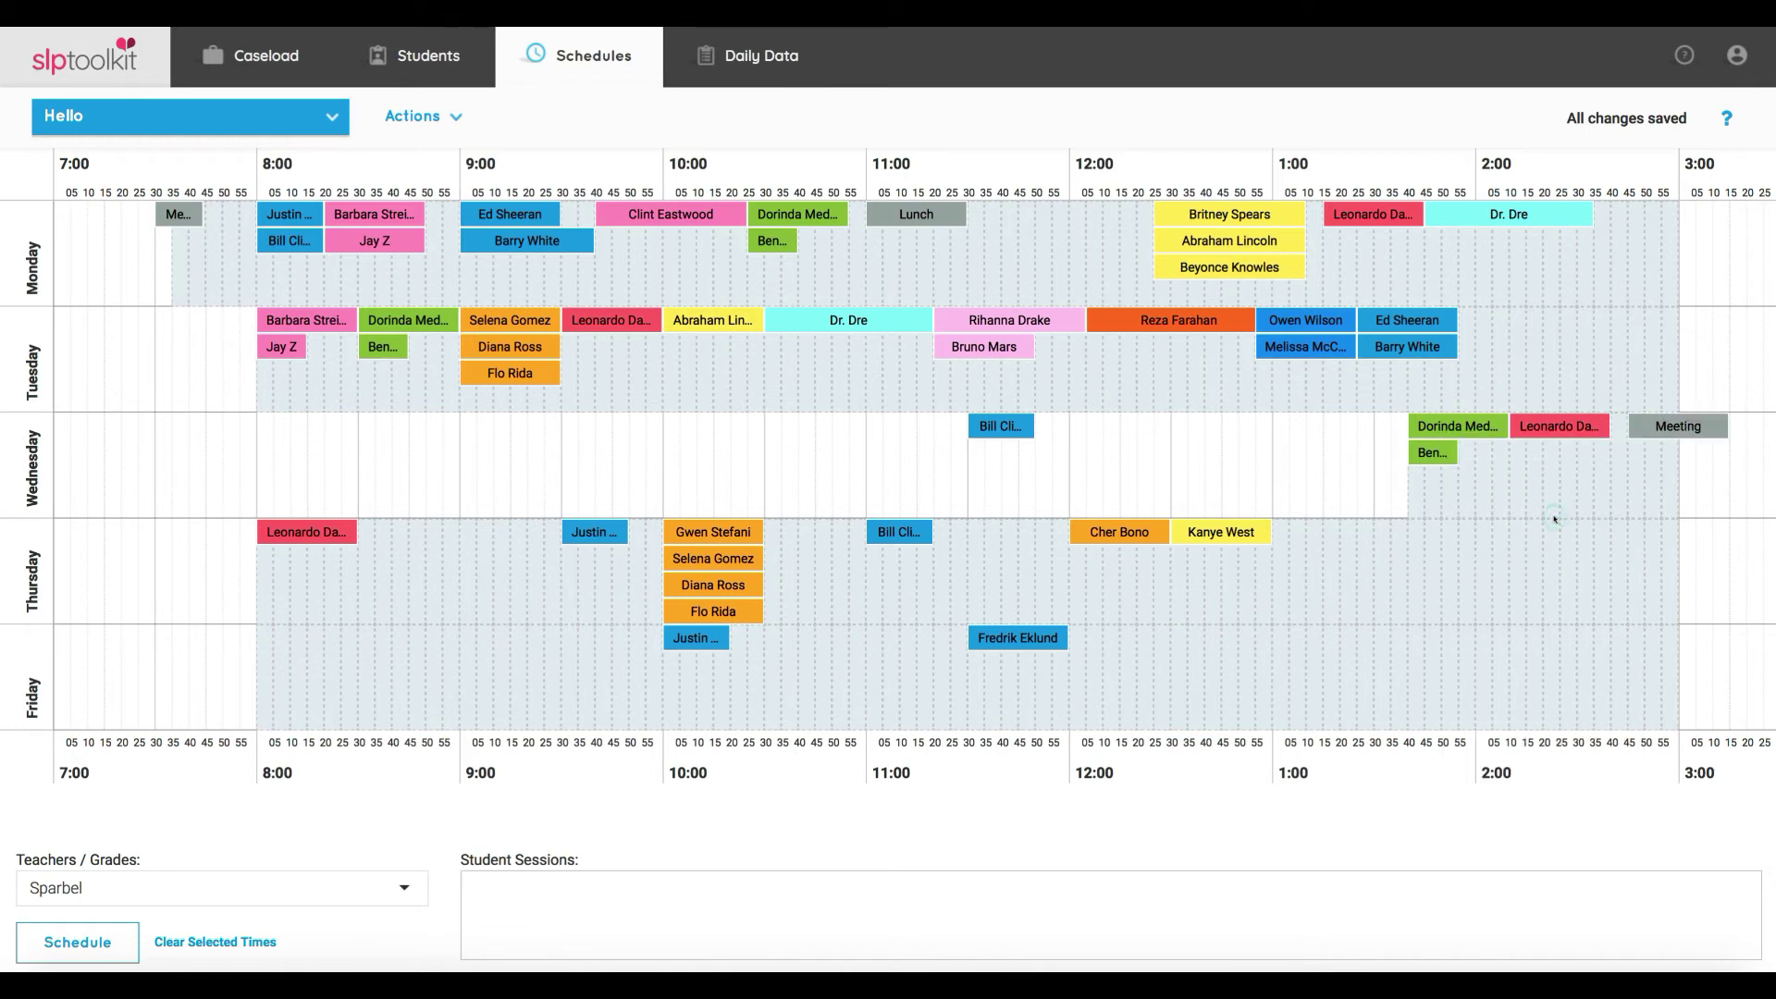
Step: Move Monday's Lunch event to 11:30, and place the Ellie Goulding session from the second Kindergarten teacher on Thursday at 9:30
{"action": "left_click", "coordinate": [913, 214]}
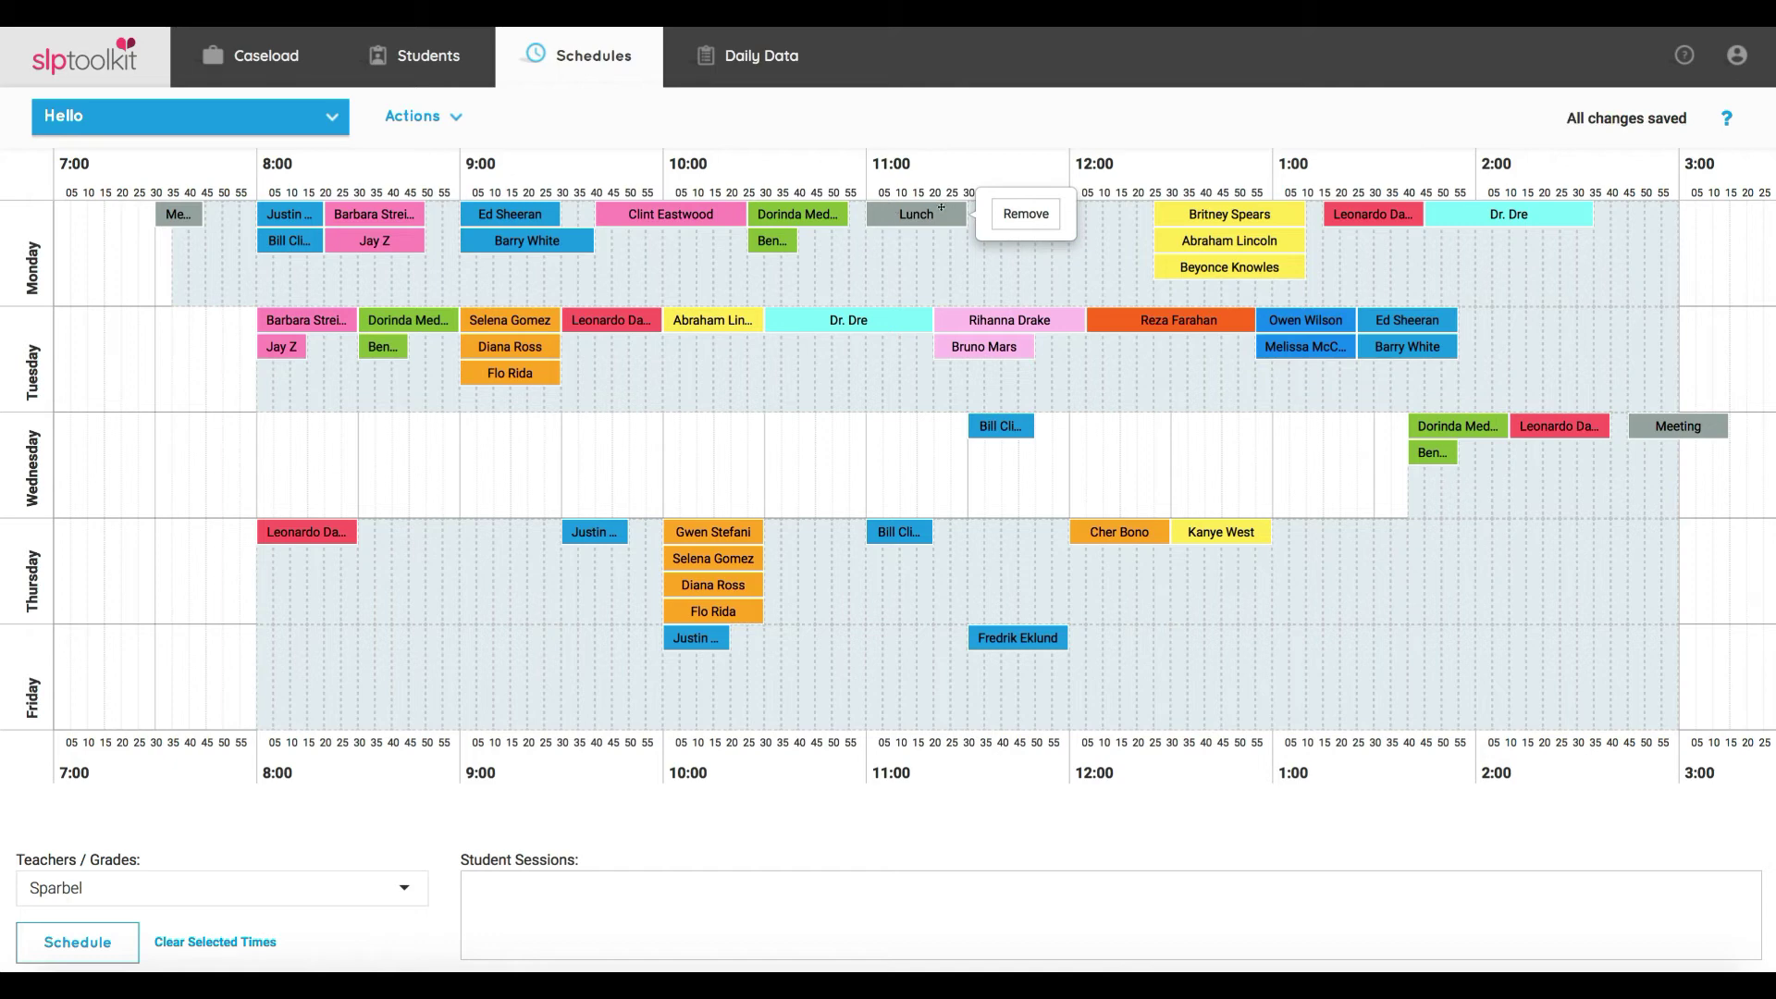
{"action": "left_click_drag", "start_coordinate": [941, 205], "coordinate": [1038, 214]}
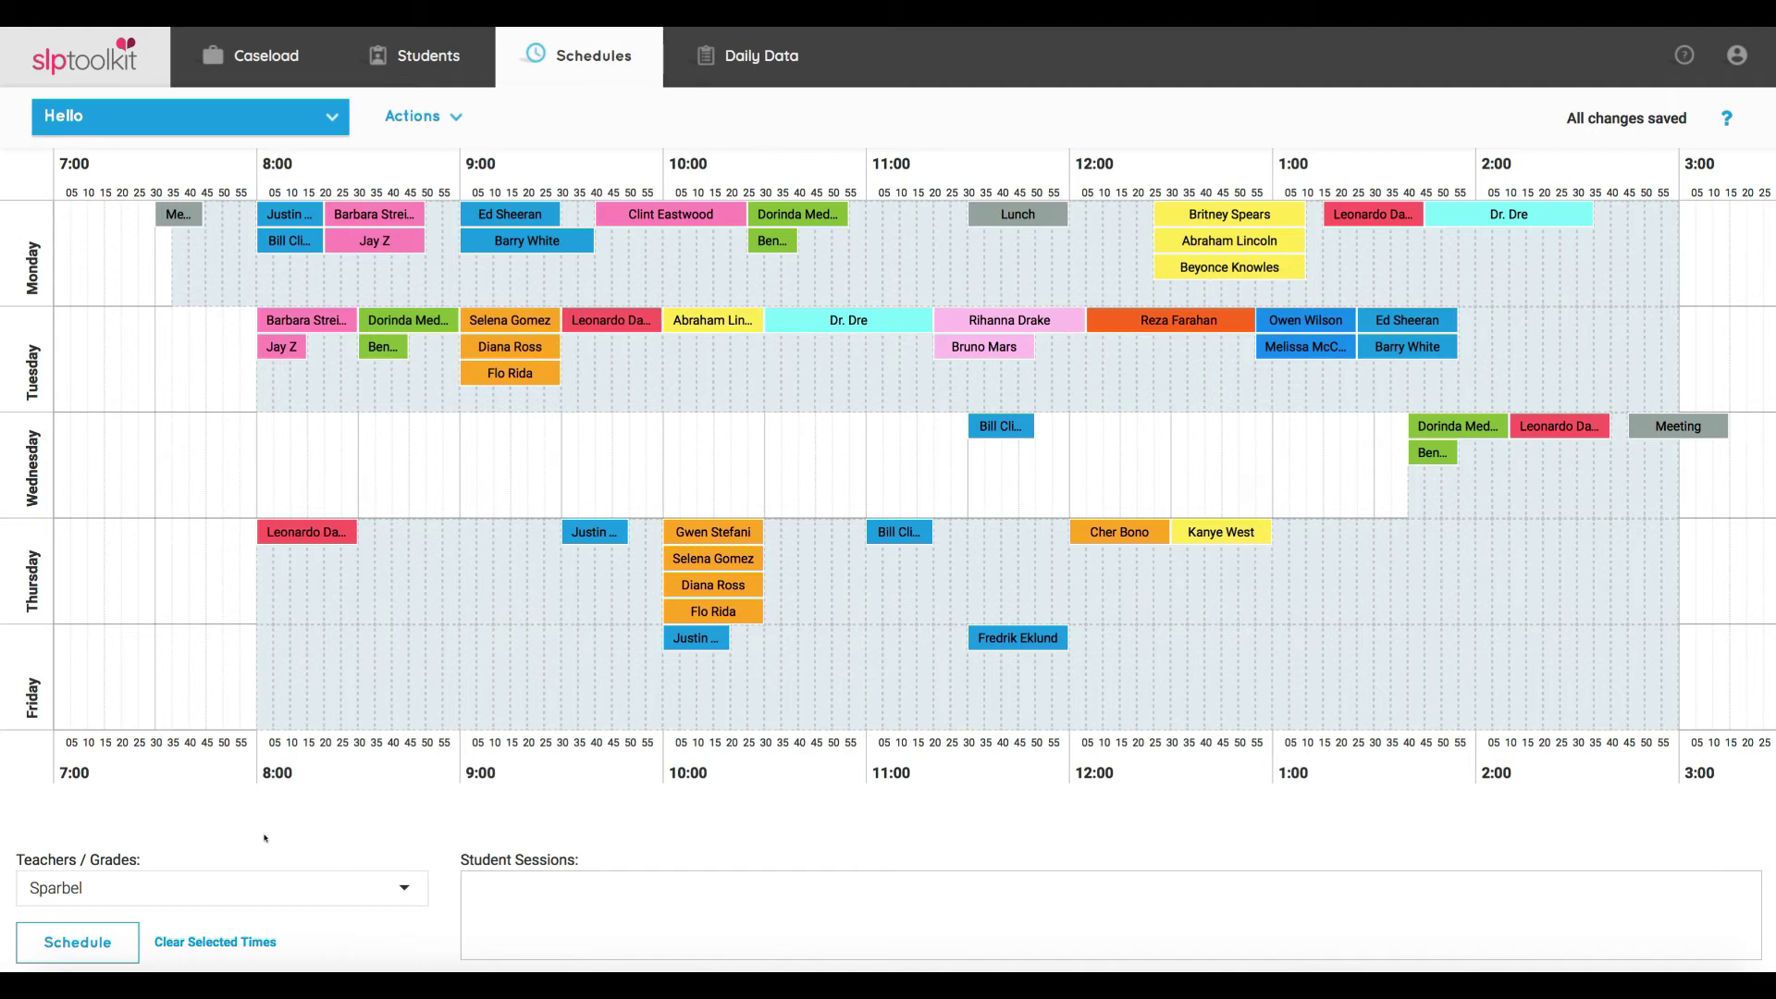
{"action": "left_click", "coordinate": [271, 877]}
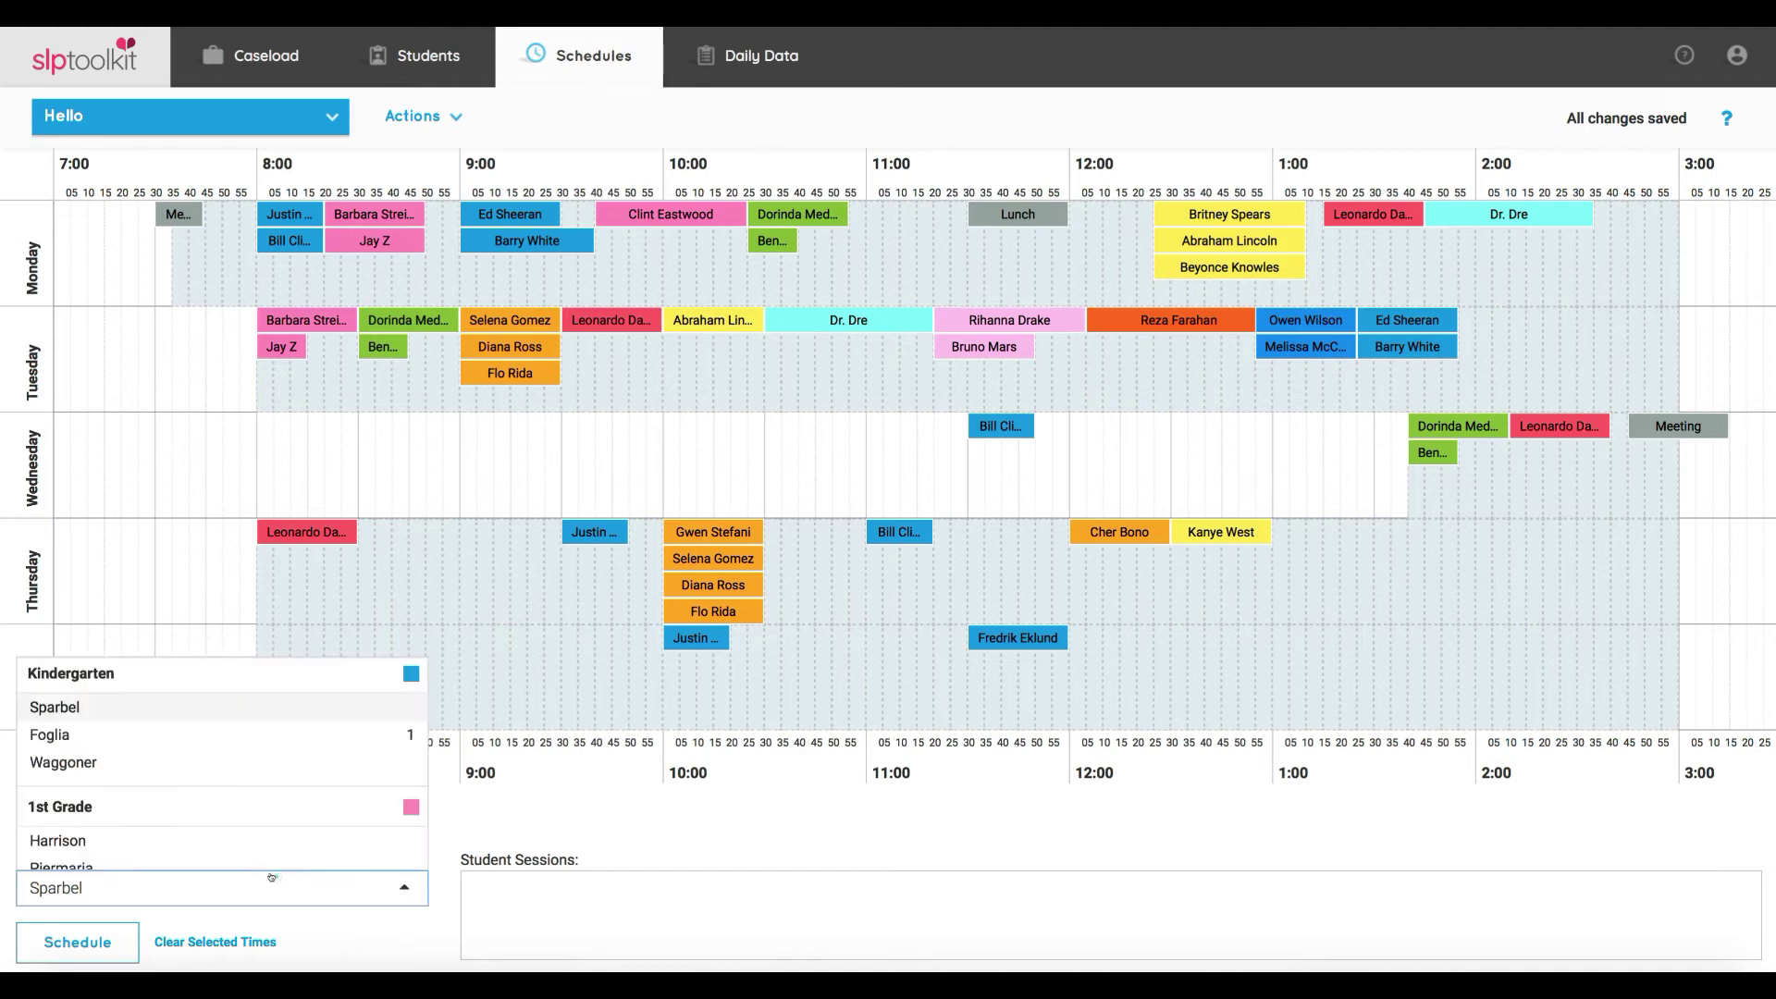
{"action": "left_click", "coordinate": [391, 740]}
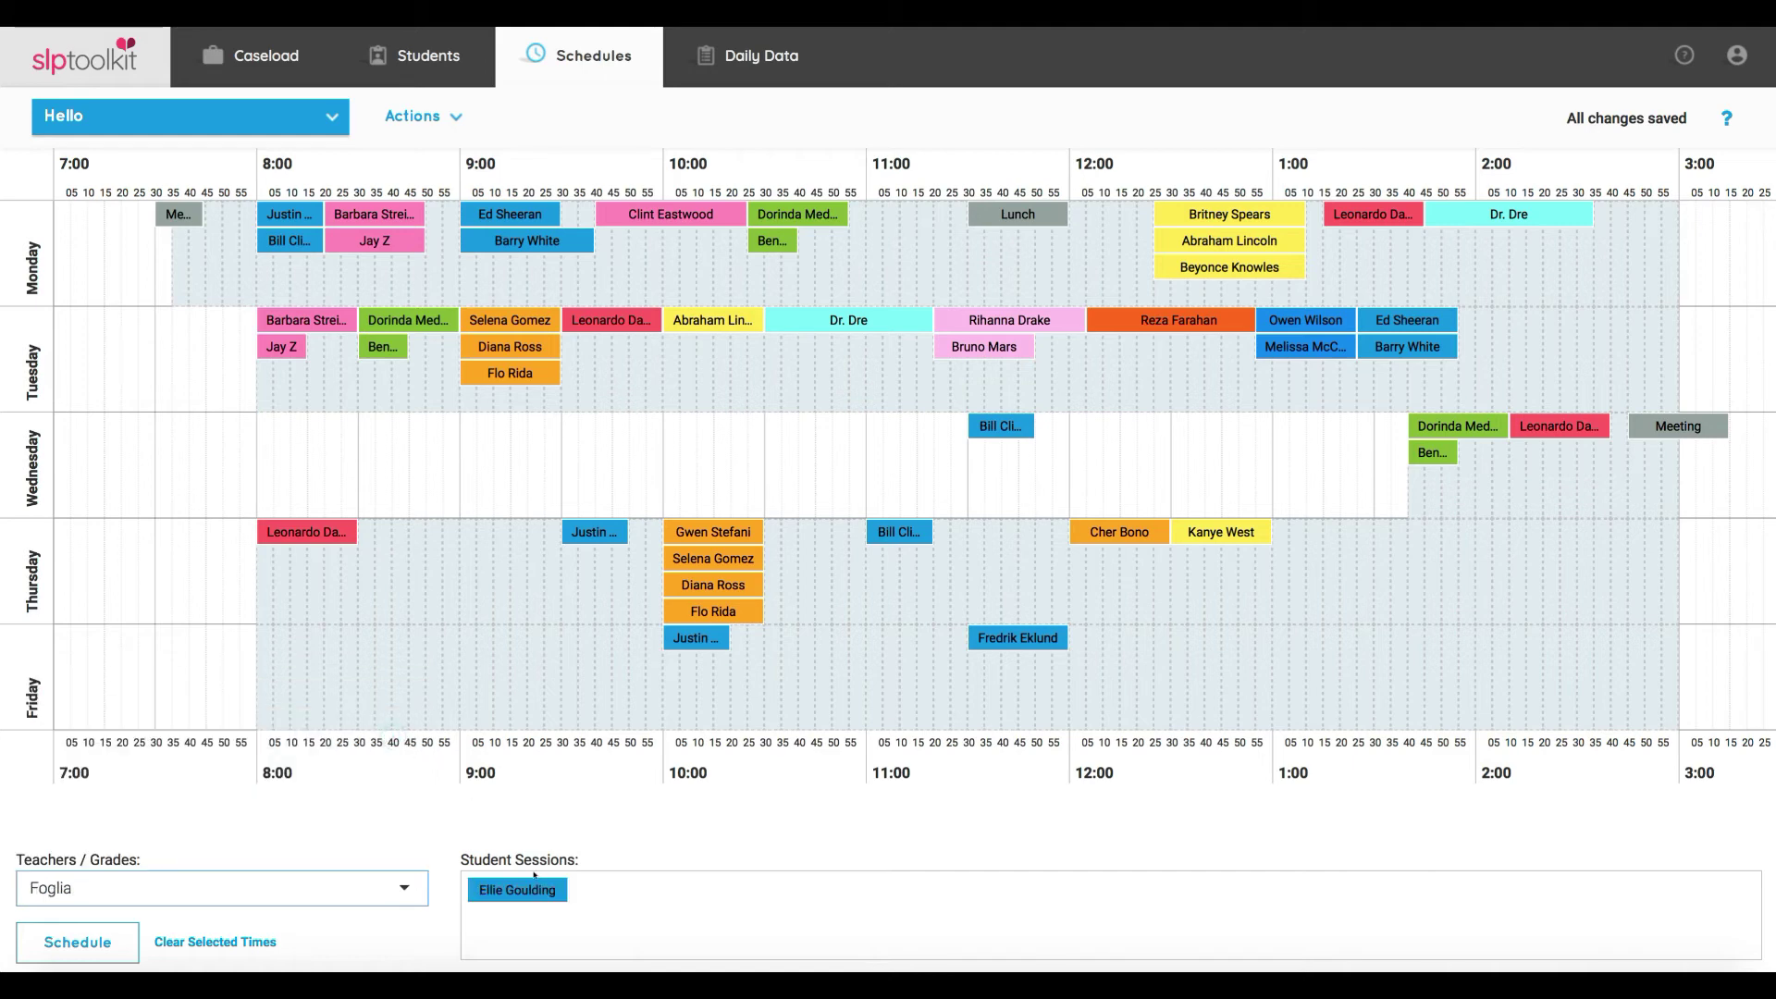
{"action": "left_click_drag", "start_coordinate": [529, 886], "coordinate": [610, 557]}
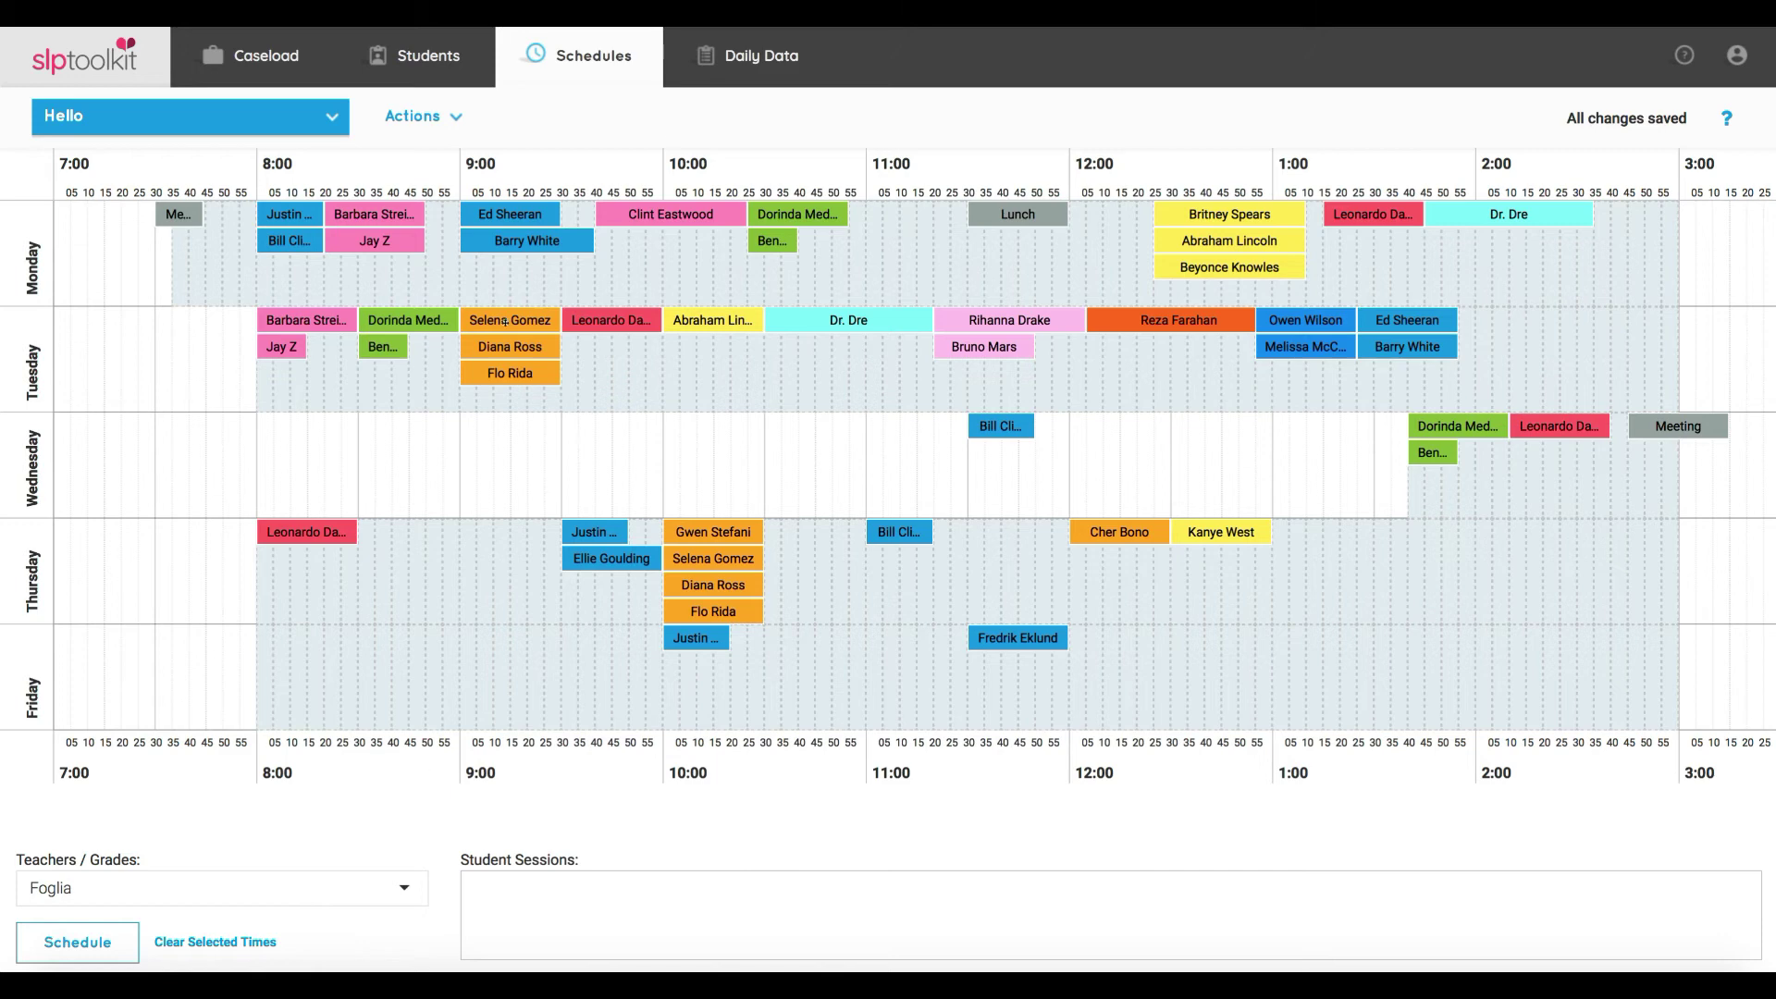
{"action": "left_click", "coordinate": [415, 115]}
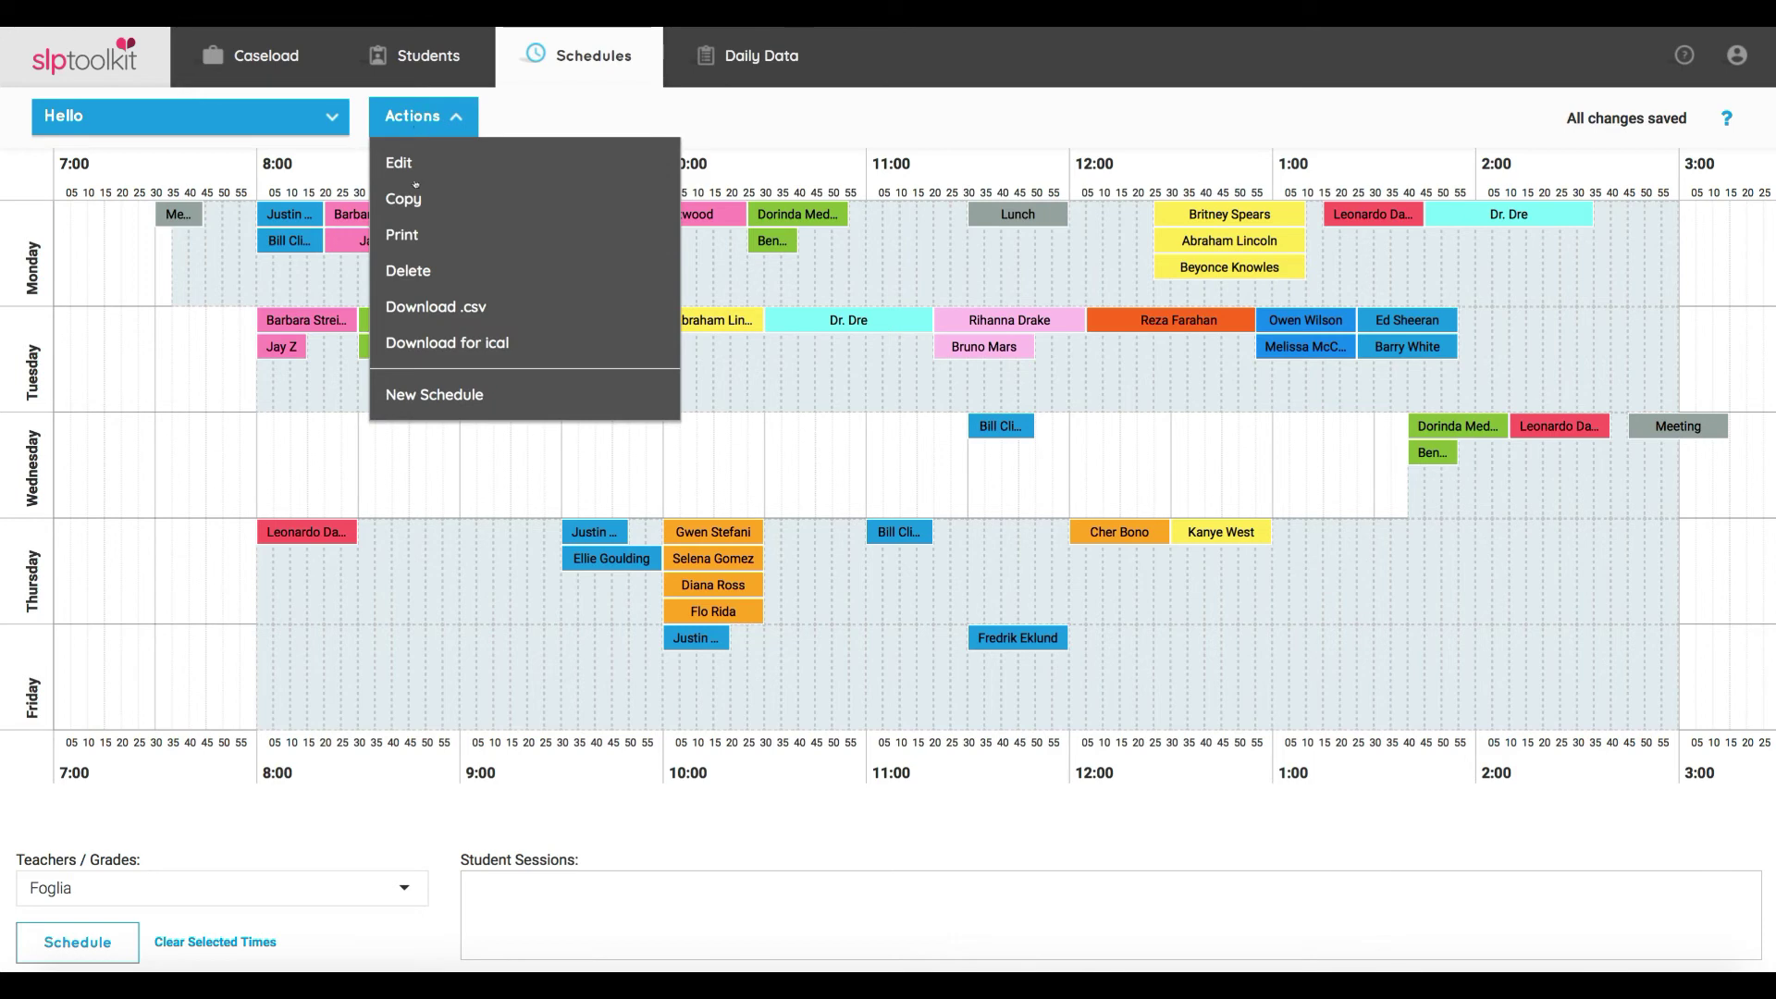
{"action": "left_click", "coordinate": [404, 393]}
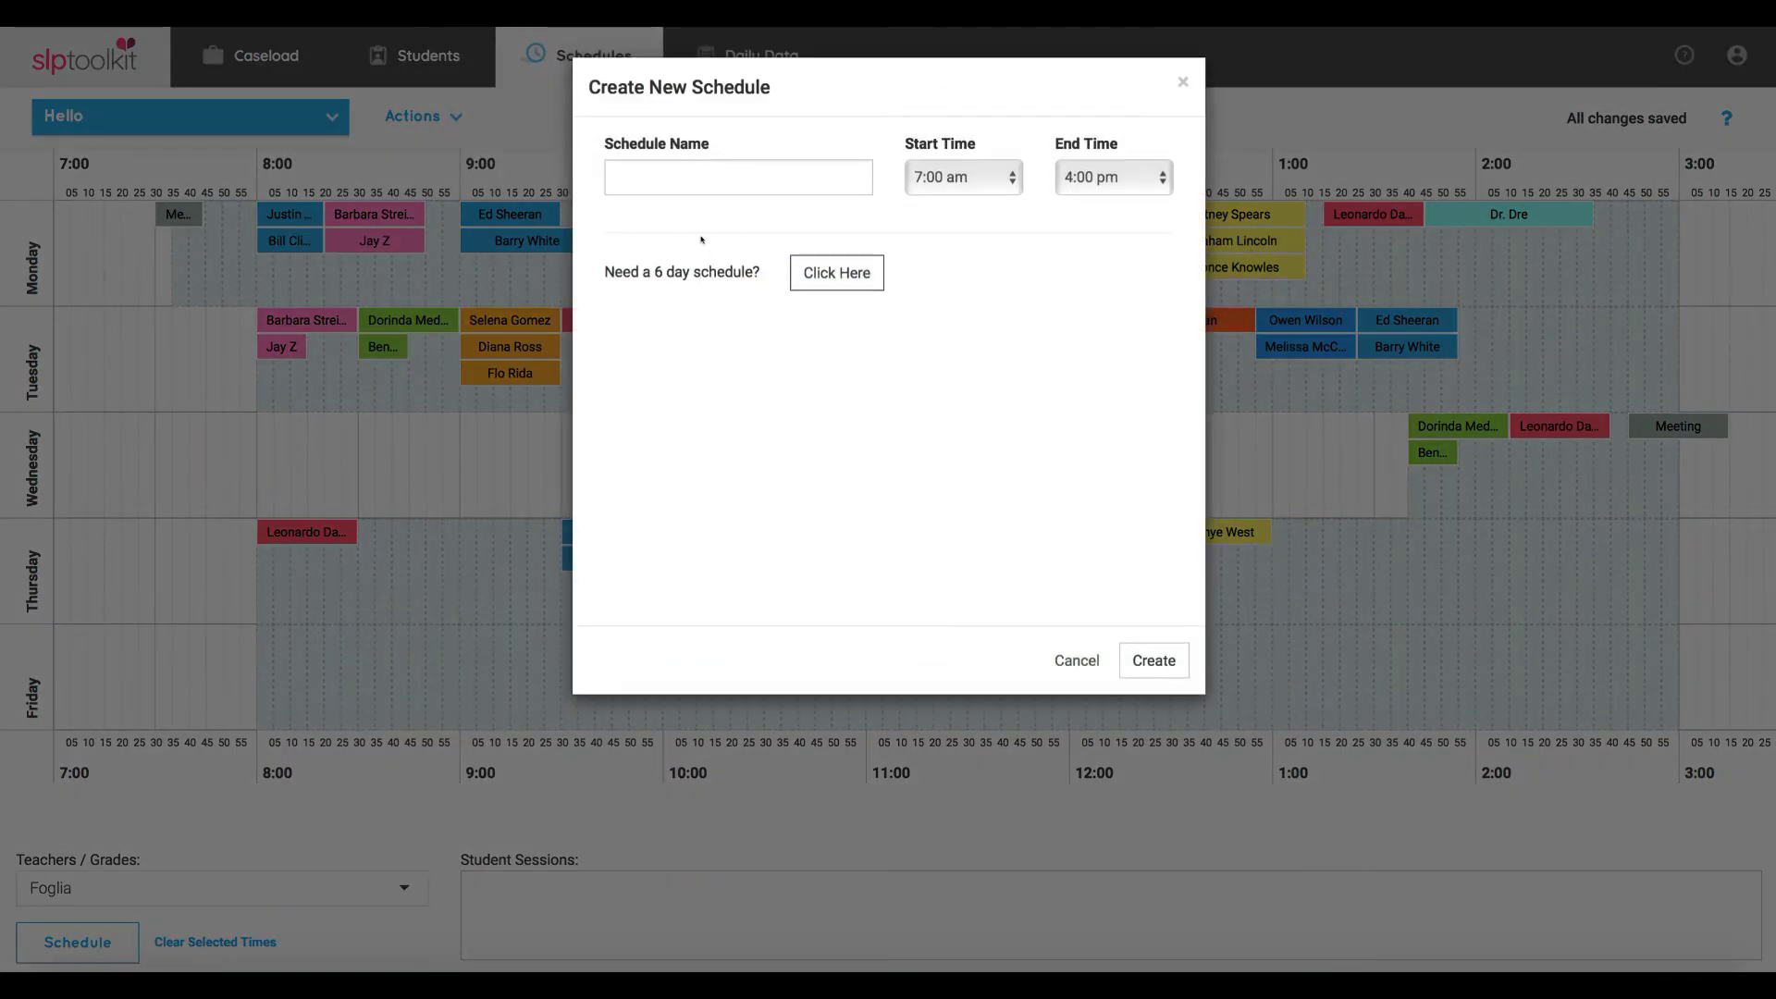
{"action": "left_click", "coordinate": [718, 181]}
{"action": "type", "text": "Hello"}
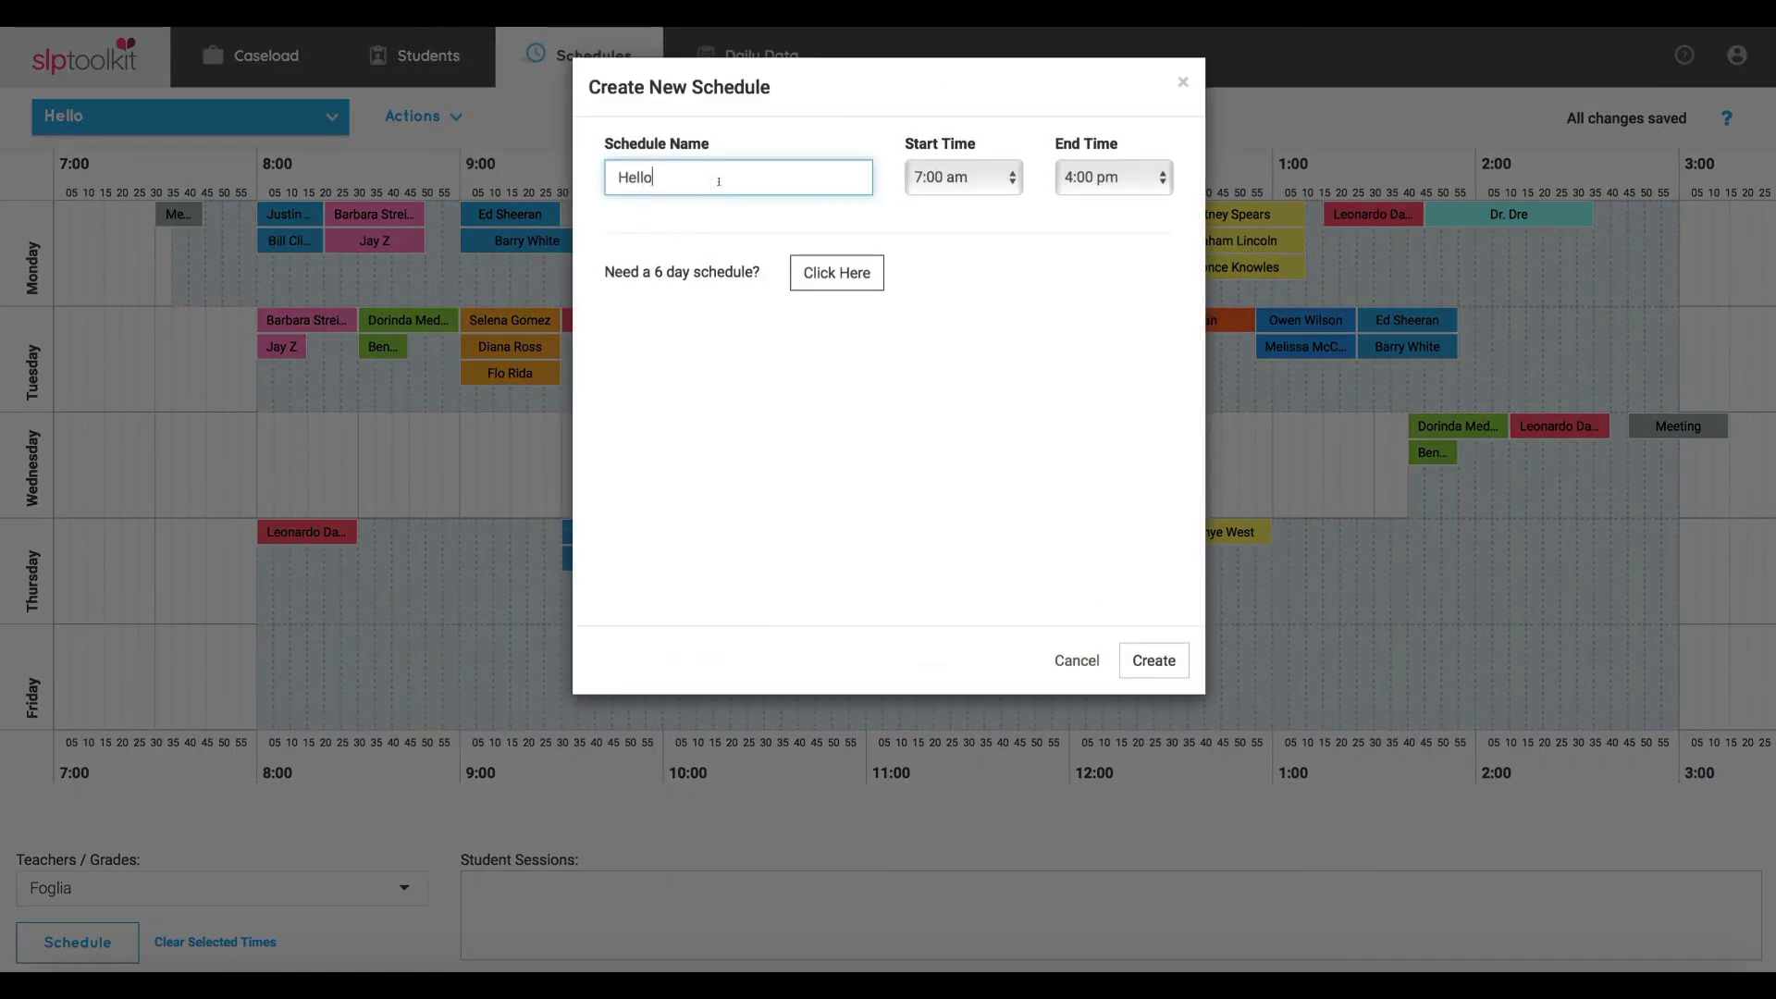
{"action": "type", "text": " B week"}
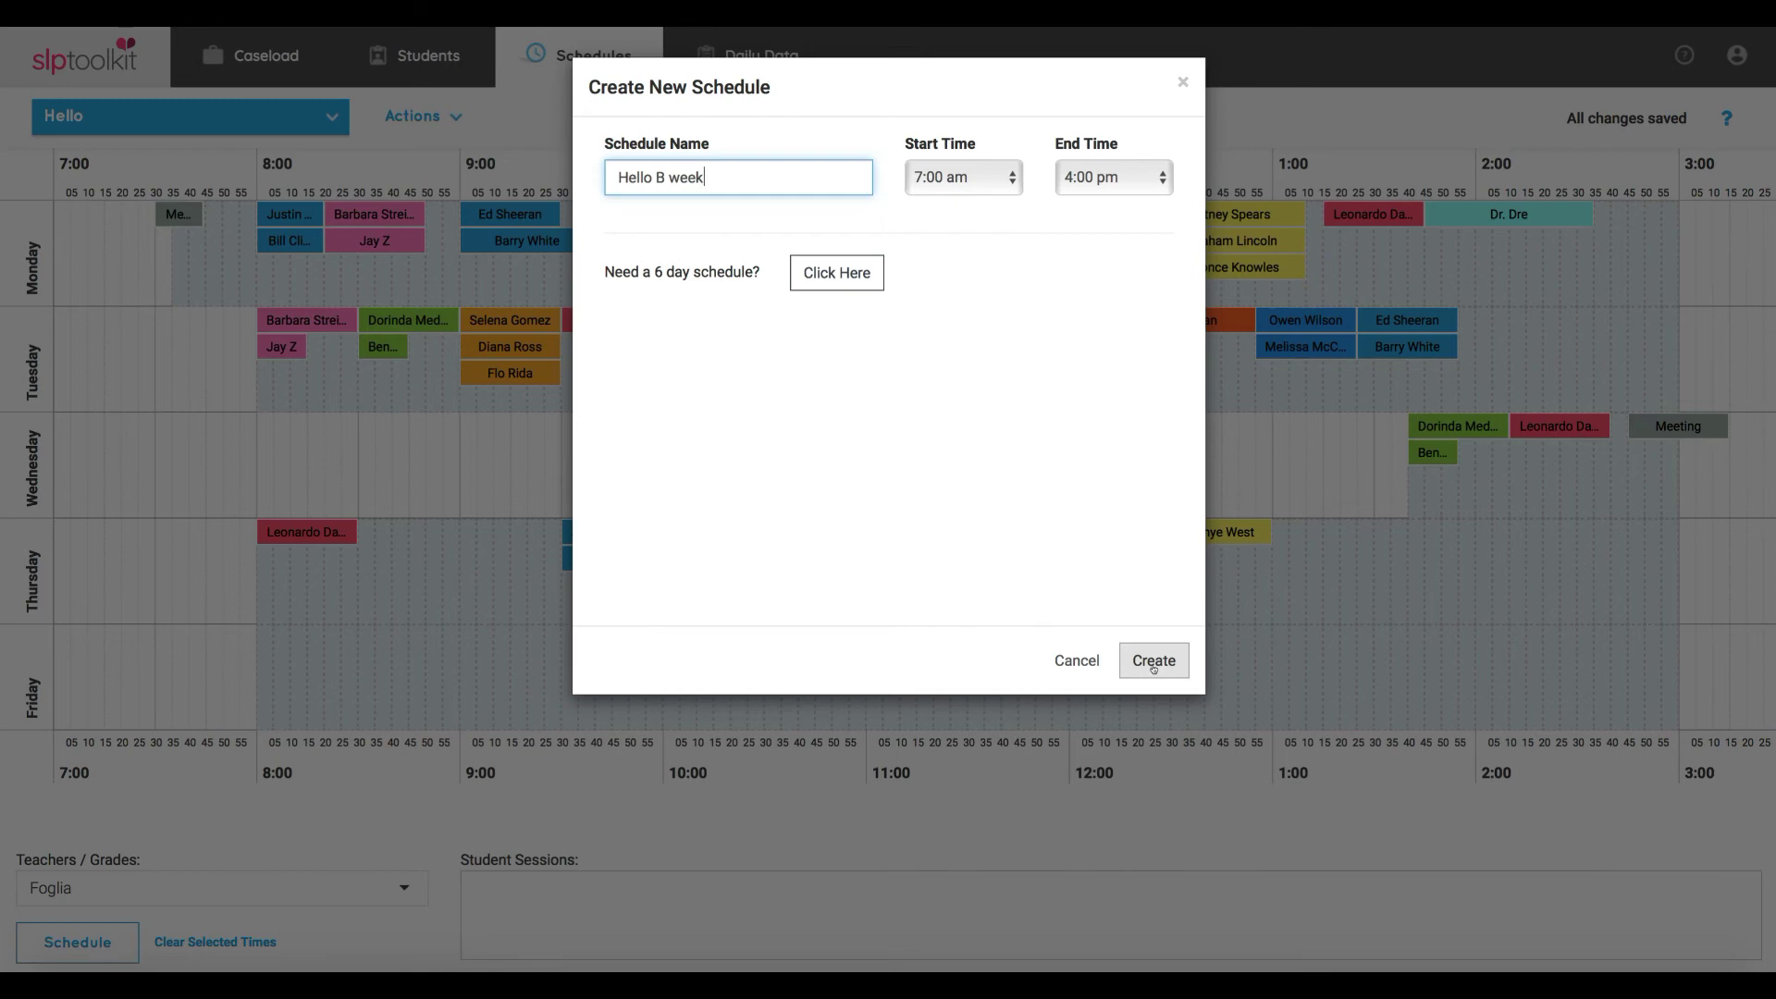
{"action": "left_click", "coordinate": [1077, 661]}
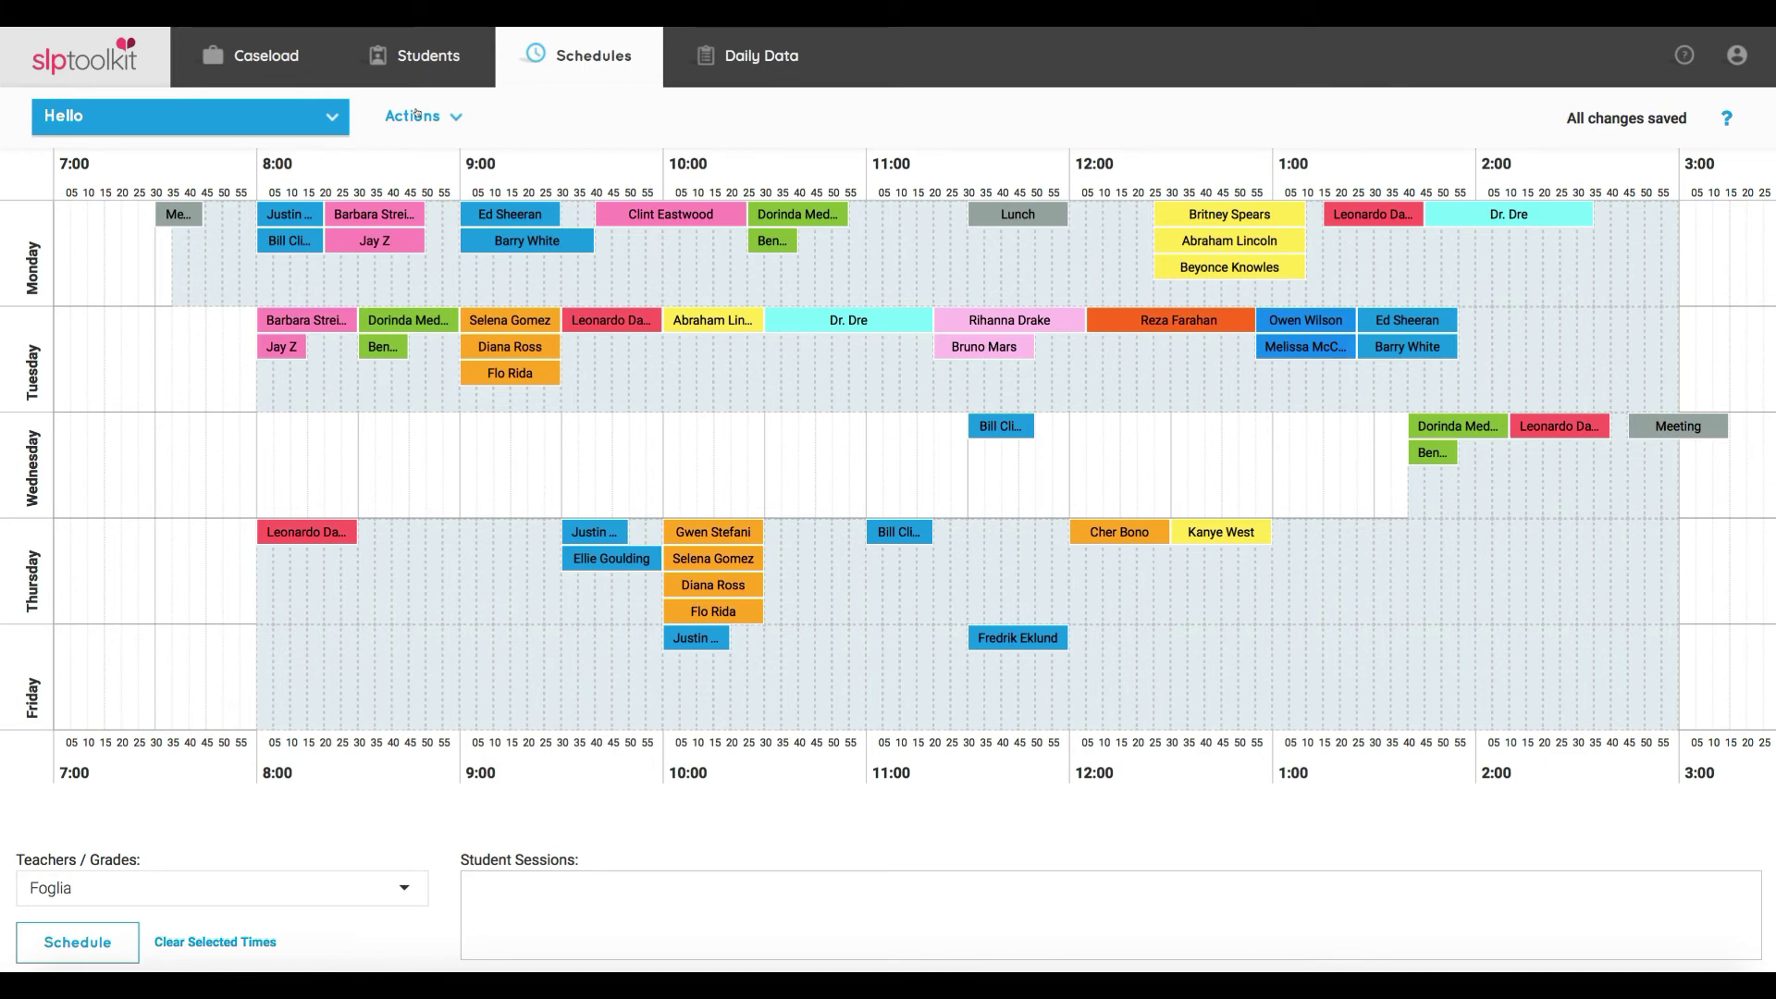
Step: Make a copy of the Hello schedule and open the copy
{"action": "left_click", "coordinate": [415, 115]}
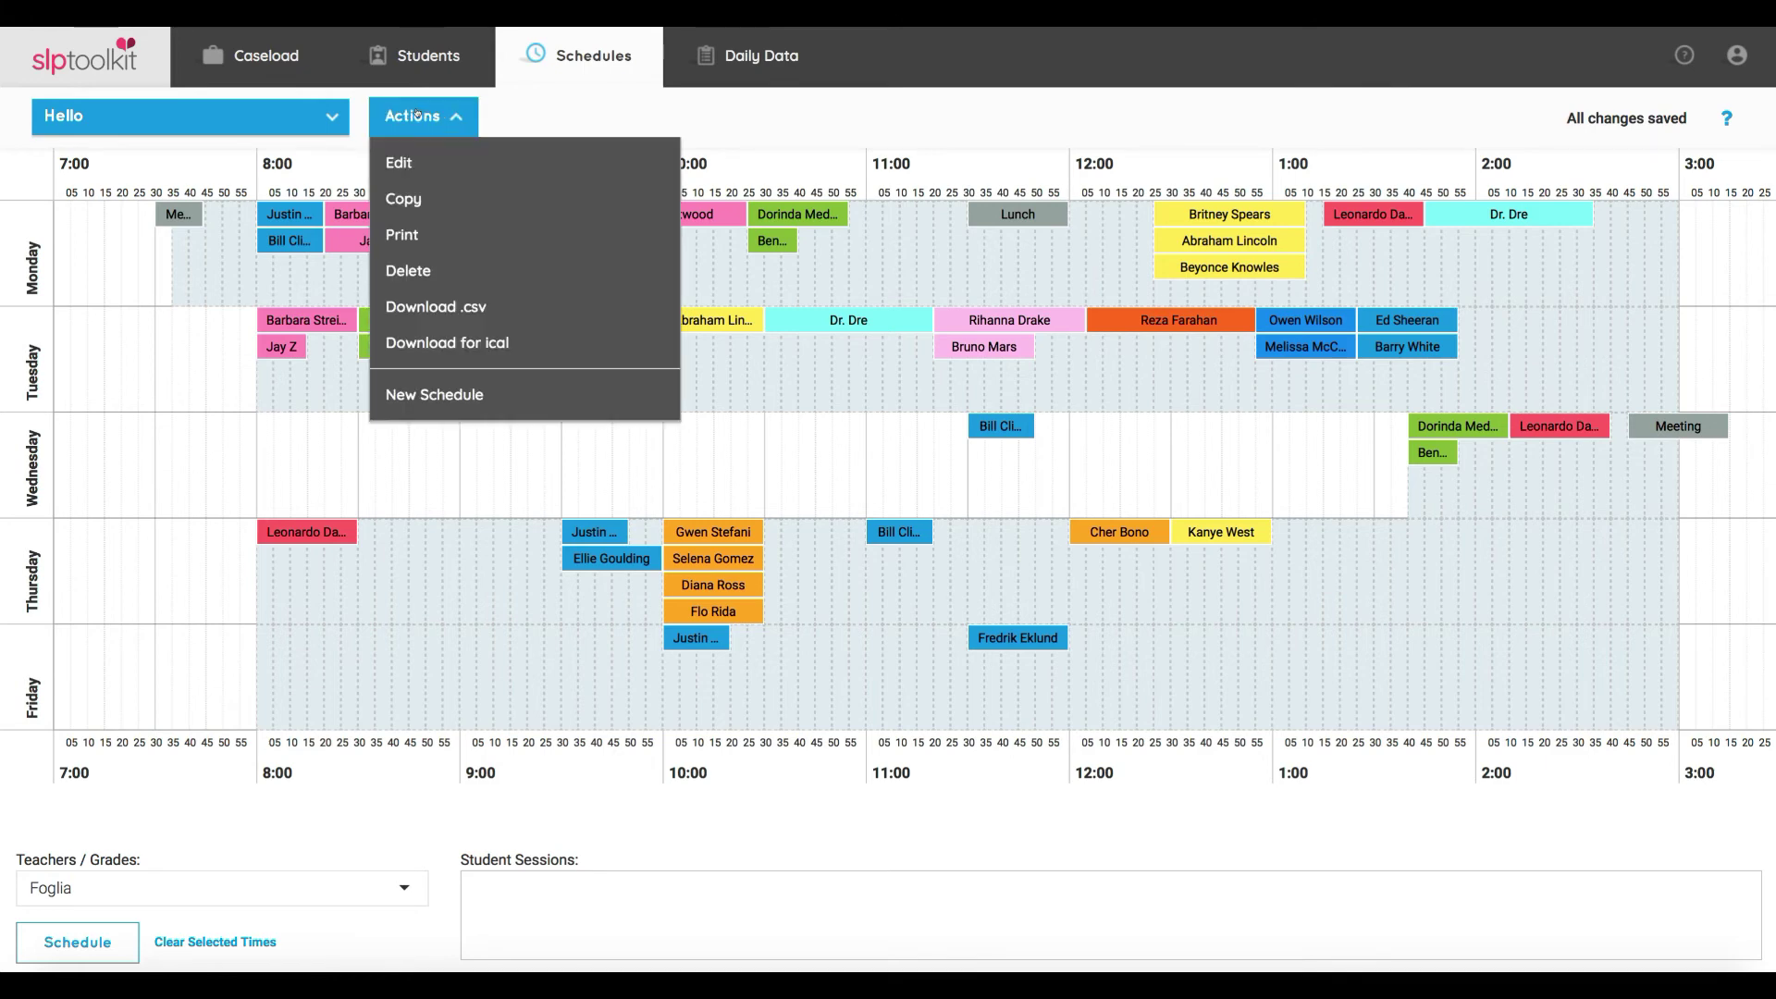
{"action": "left_click", "coordinate": [407, 197]}
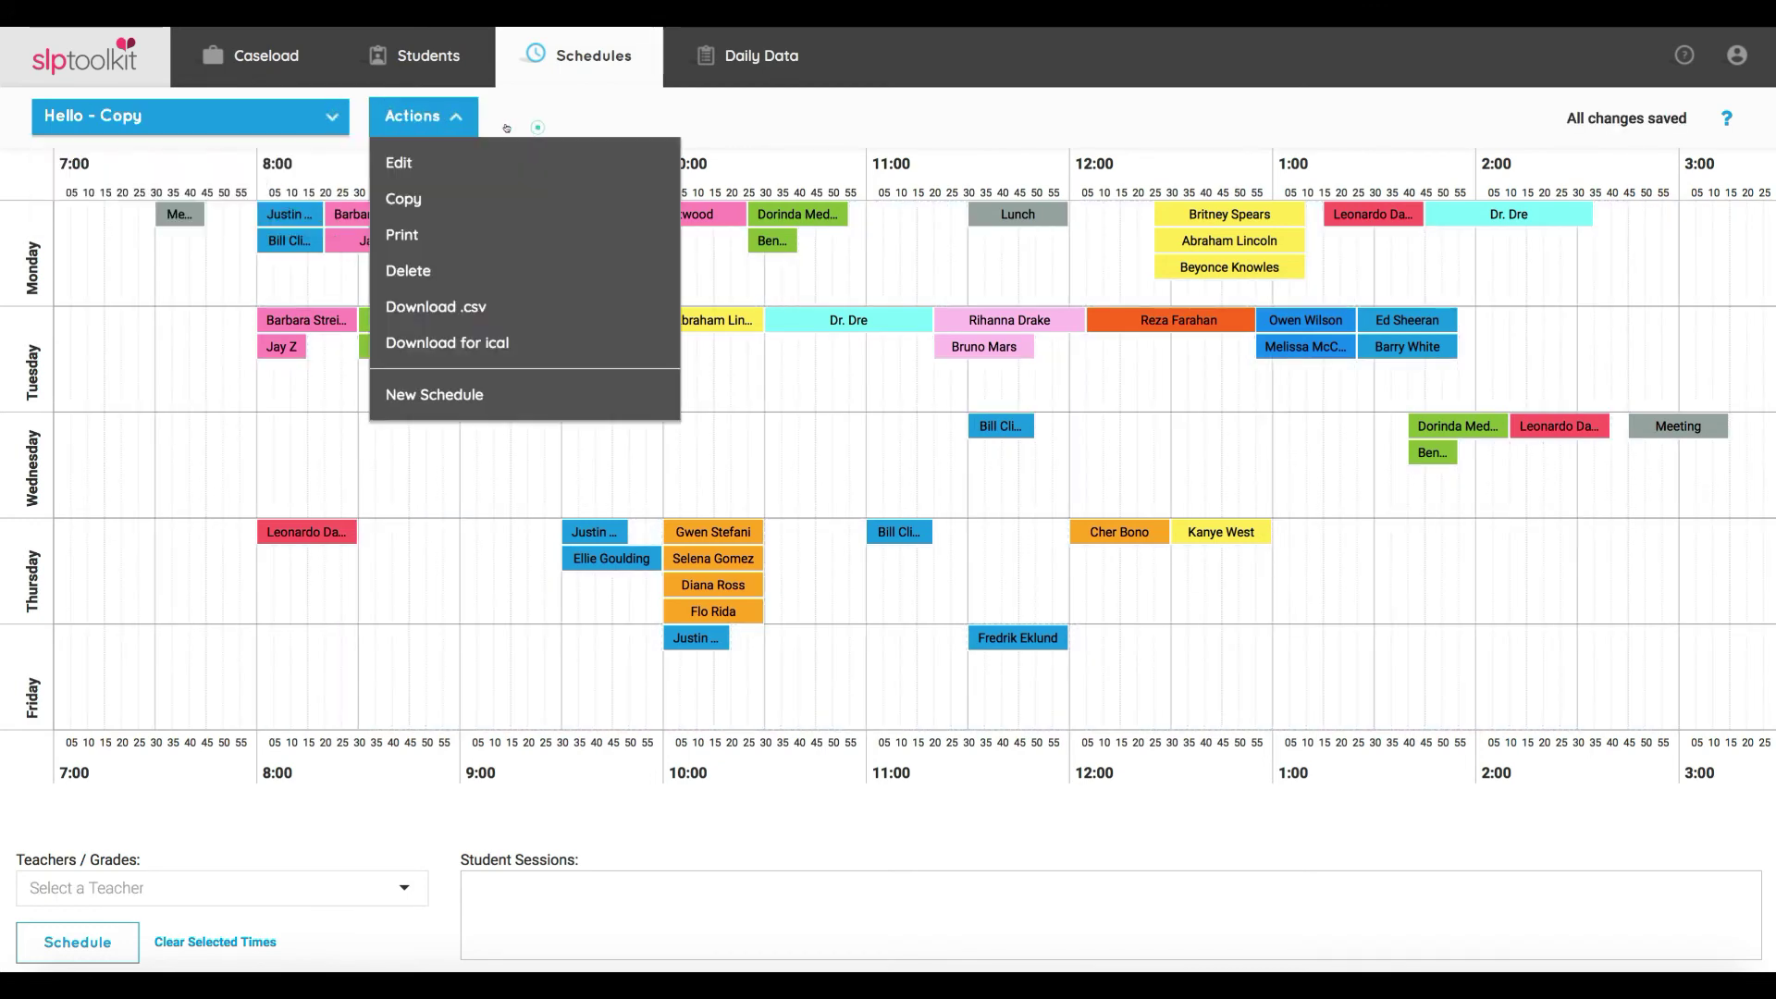
{"action": "mouse_move", "coordinate": [226, 118]}
{"action": "left_click", "coordinate": [207, 196]}
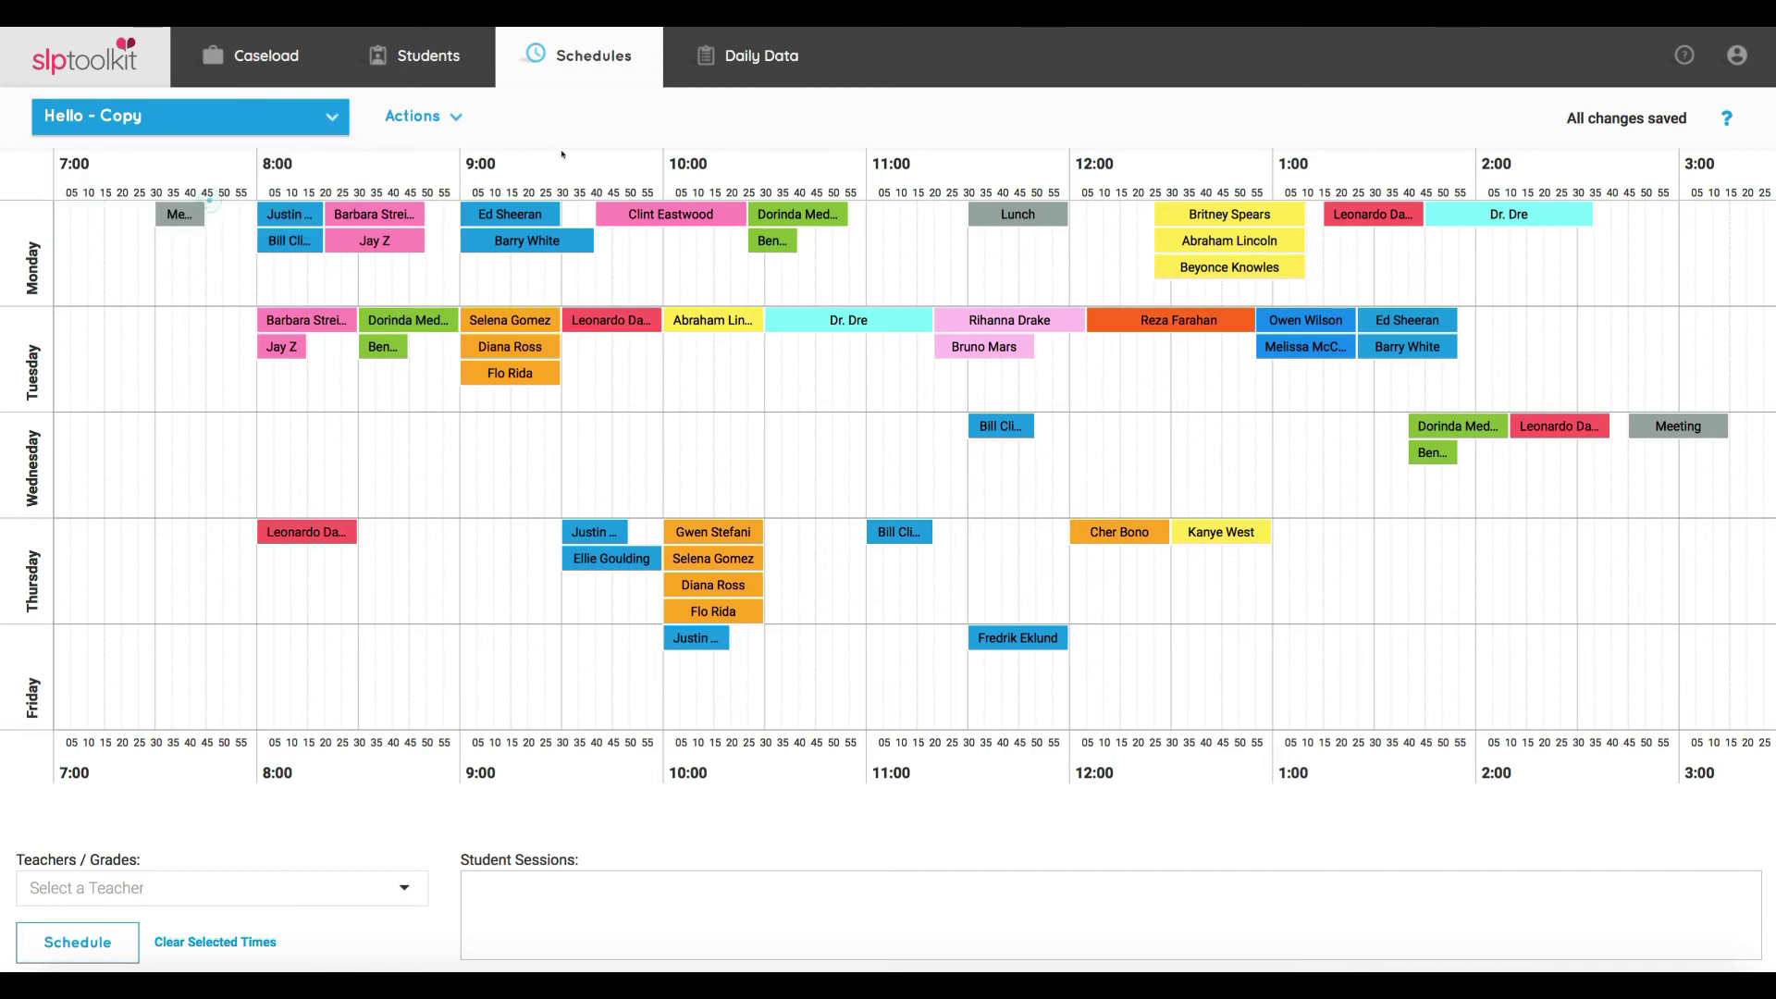
Step: Remove the Britney Spears, Abraham Lincoln and Beyonce Knowles sessions from Monday at 12:25 in the copied schedule
{"action": "left_click", "coordinate": [1232, 213]}
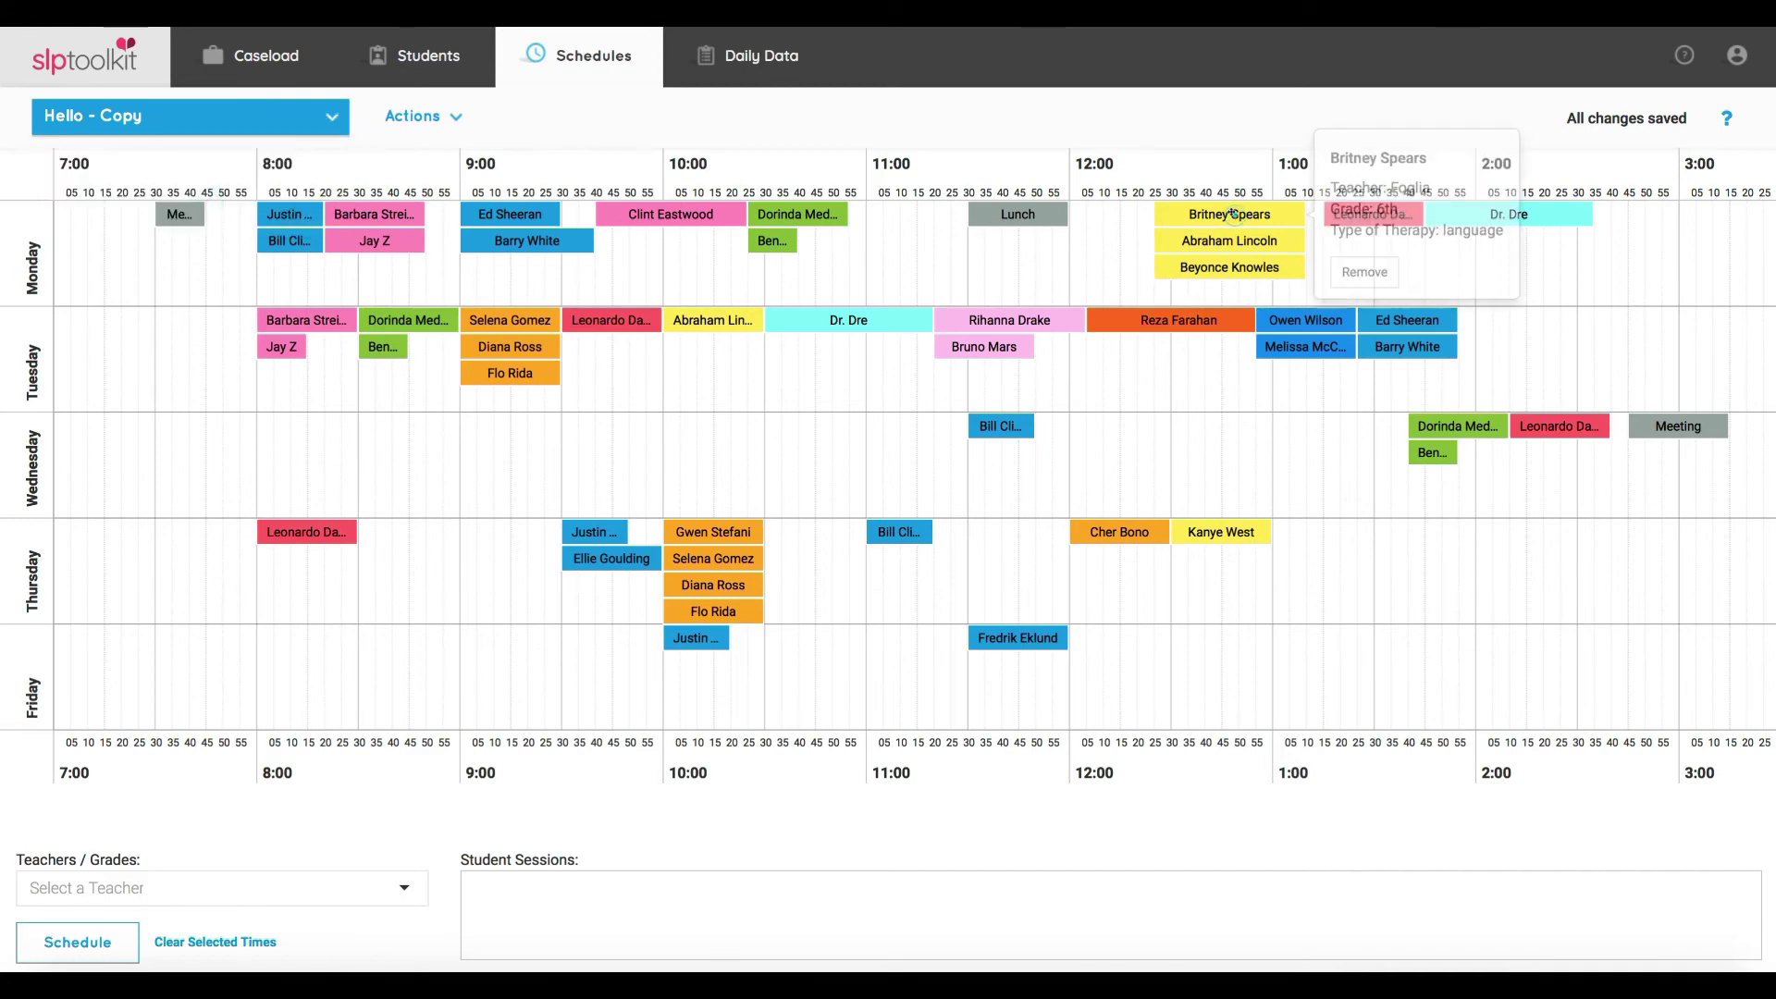
{"action": "left_click", "coordinate": [1365, 272]}
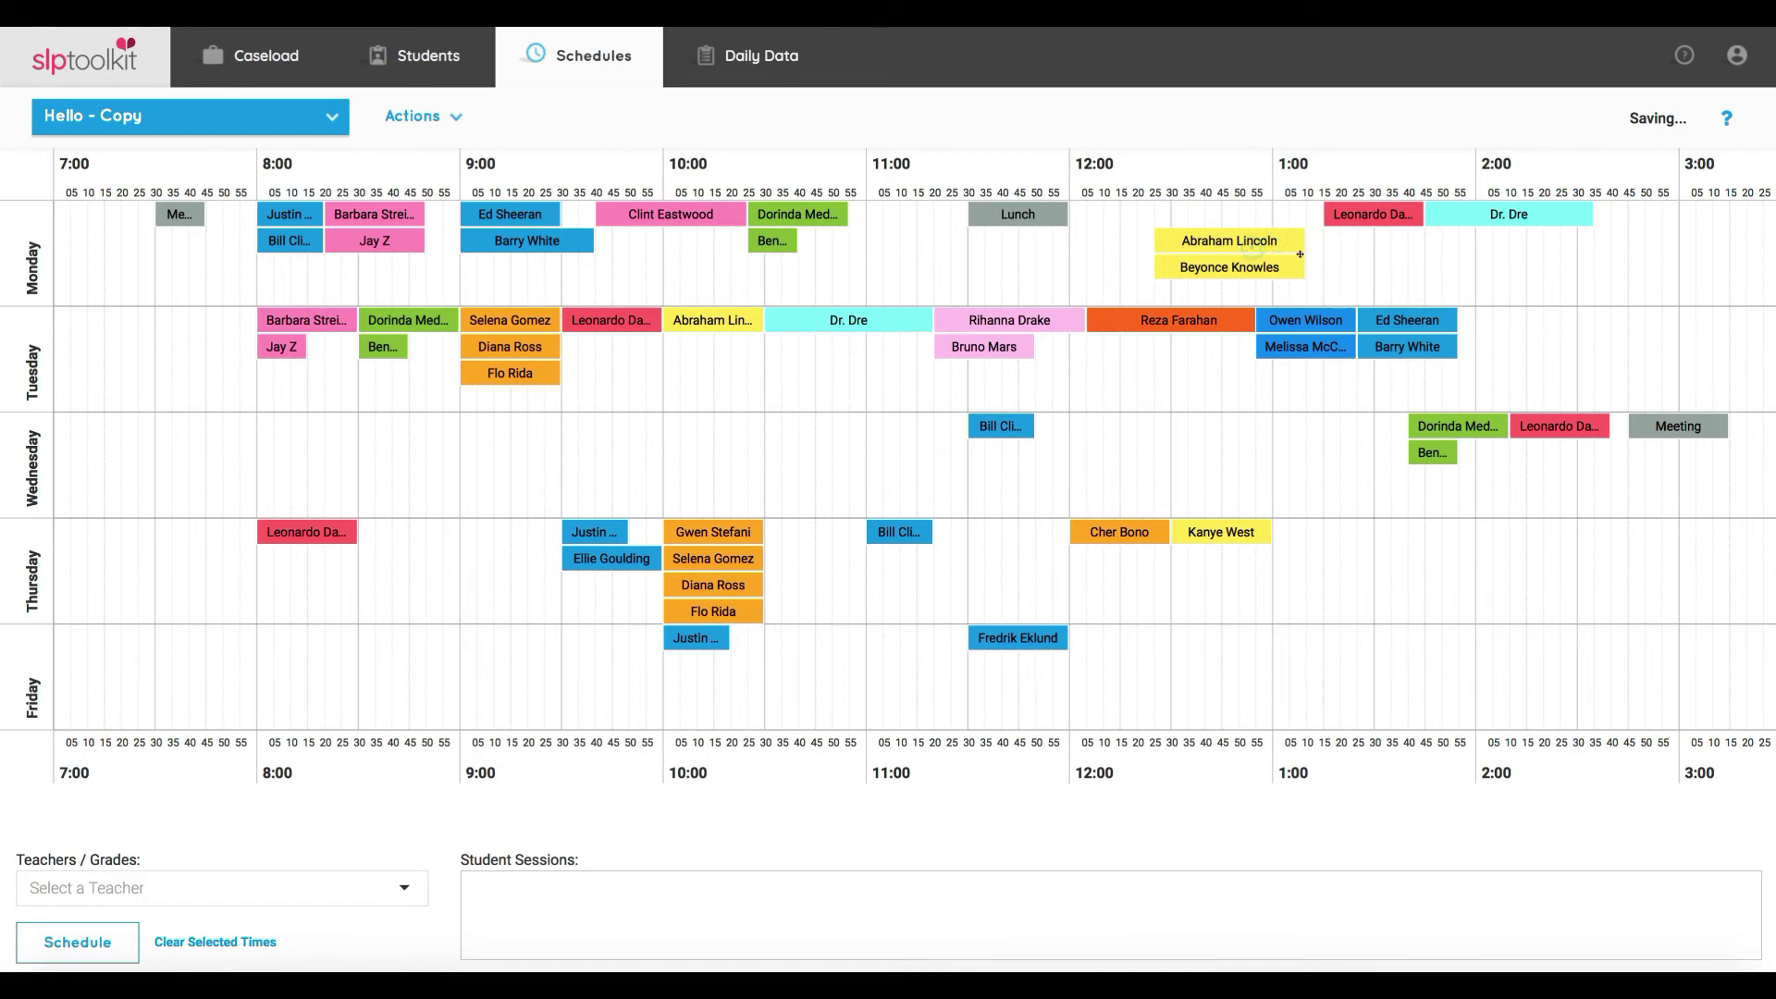
{"action": "left_click", "coordinate": [1265, 236]}
{"action": "right_click", "coordinate": [1265, 236]}
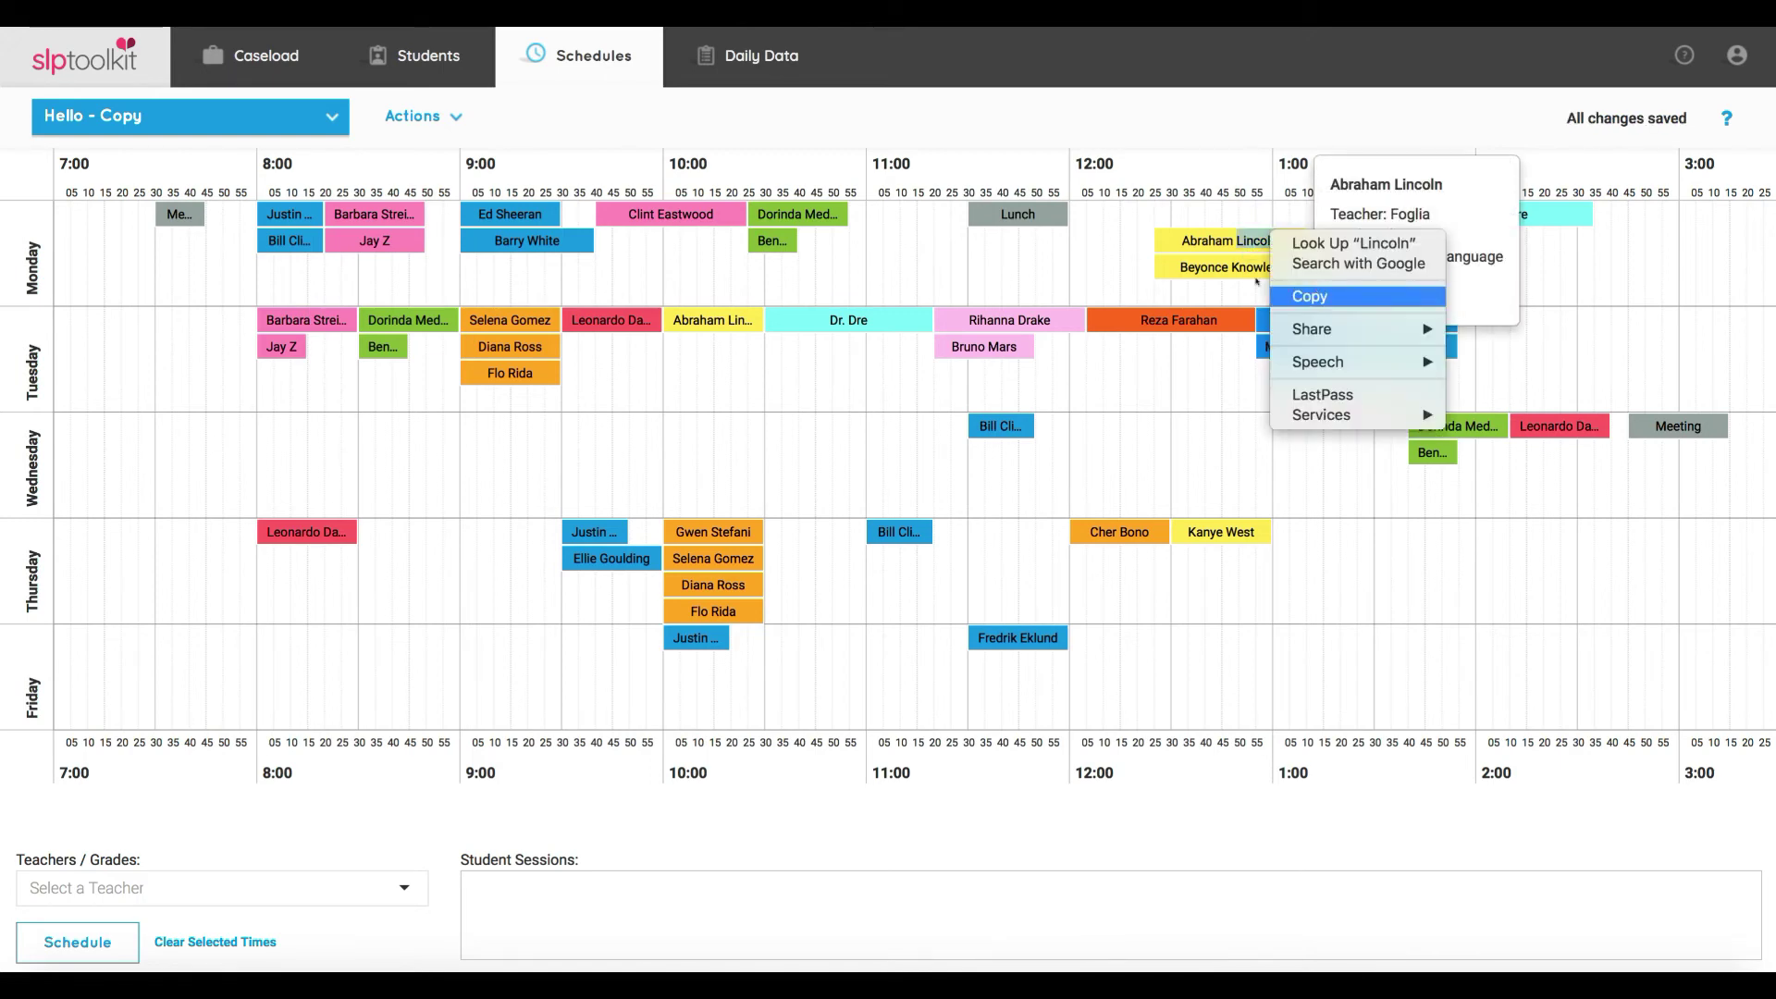
{"action": "left_click", "coordinate": [1188, 245]}
{"action": "left_click", "coordinate": [1191, 242]}
{"action": "left_click", "coordinate": [1192, 243]}
{"action": "right_click", "coordinate": [1191, 243]}
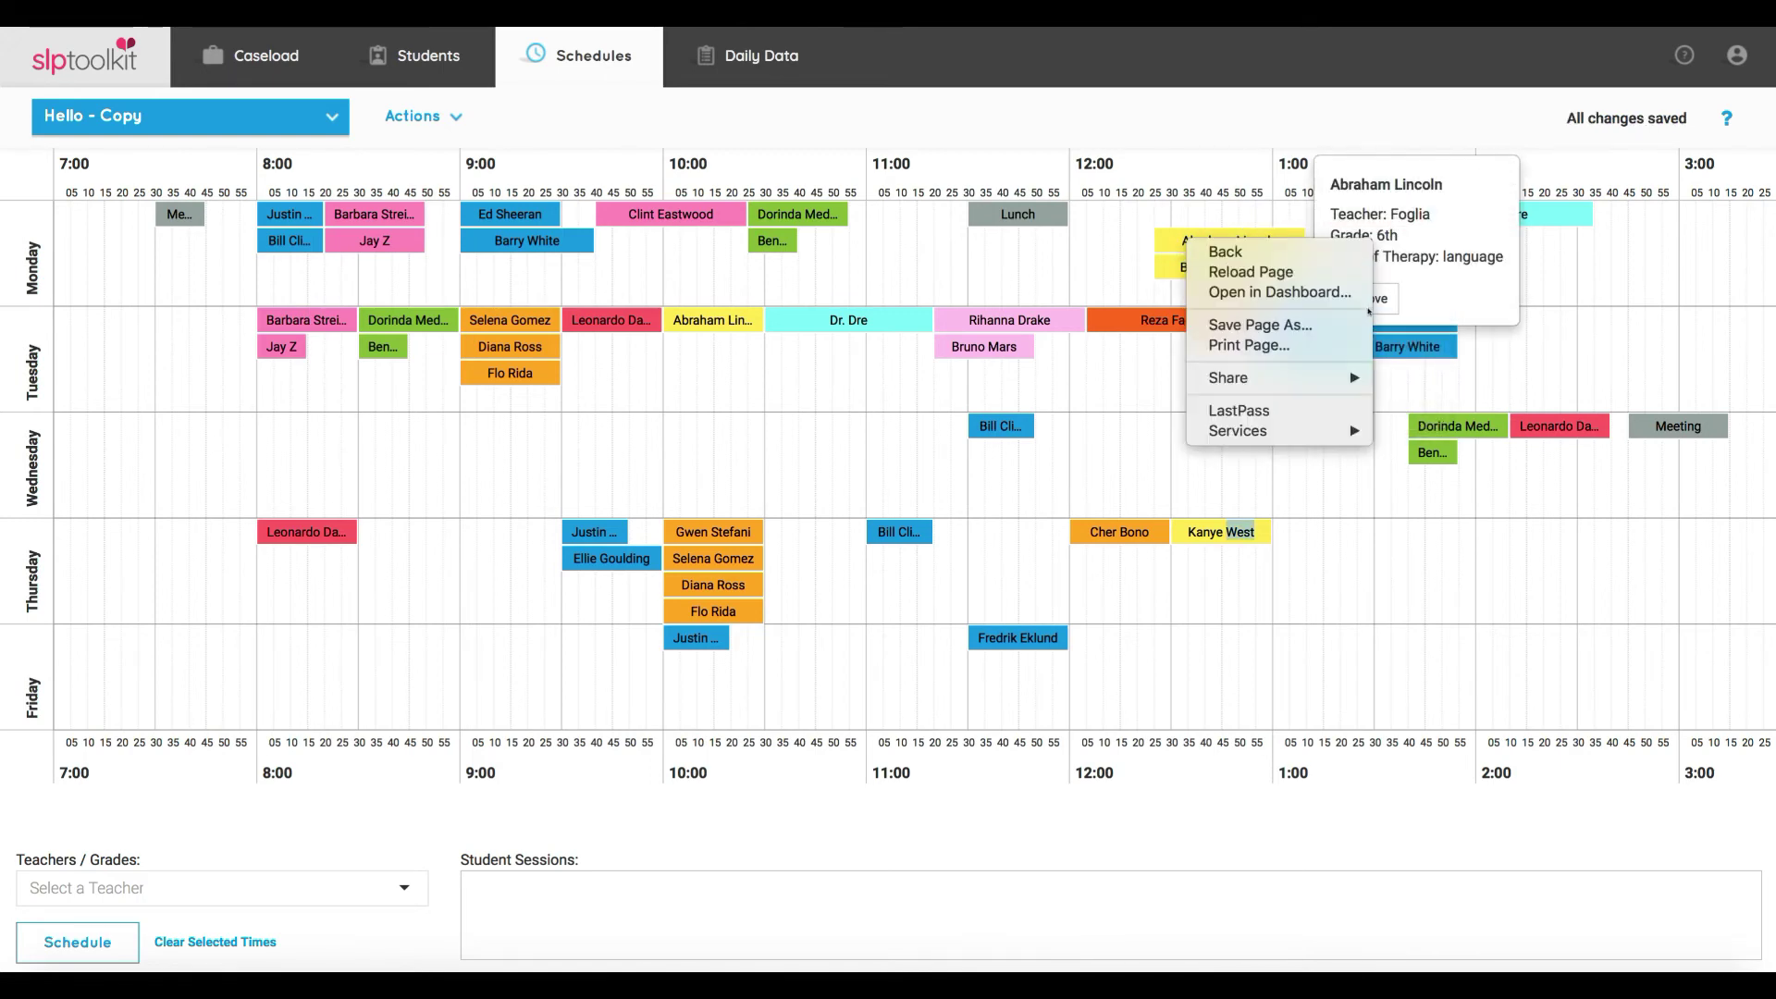
{"action": "key", "text": "Escape"}
{"action": "left_click", "coordinate": [1369, 298]}
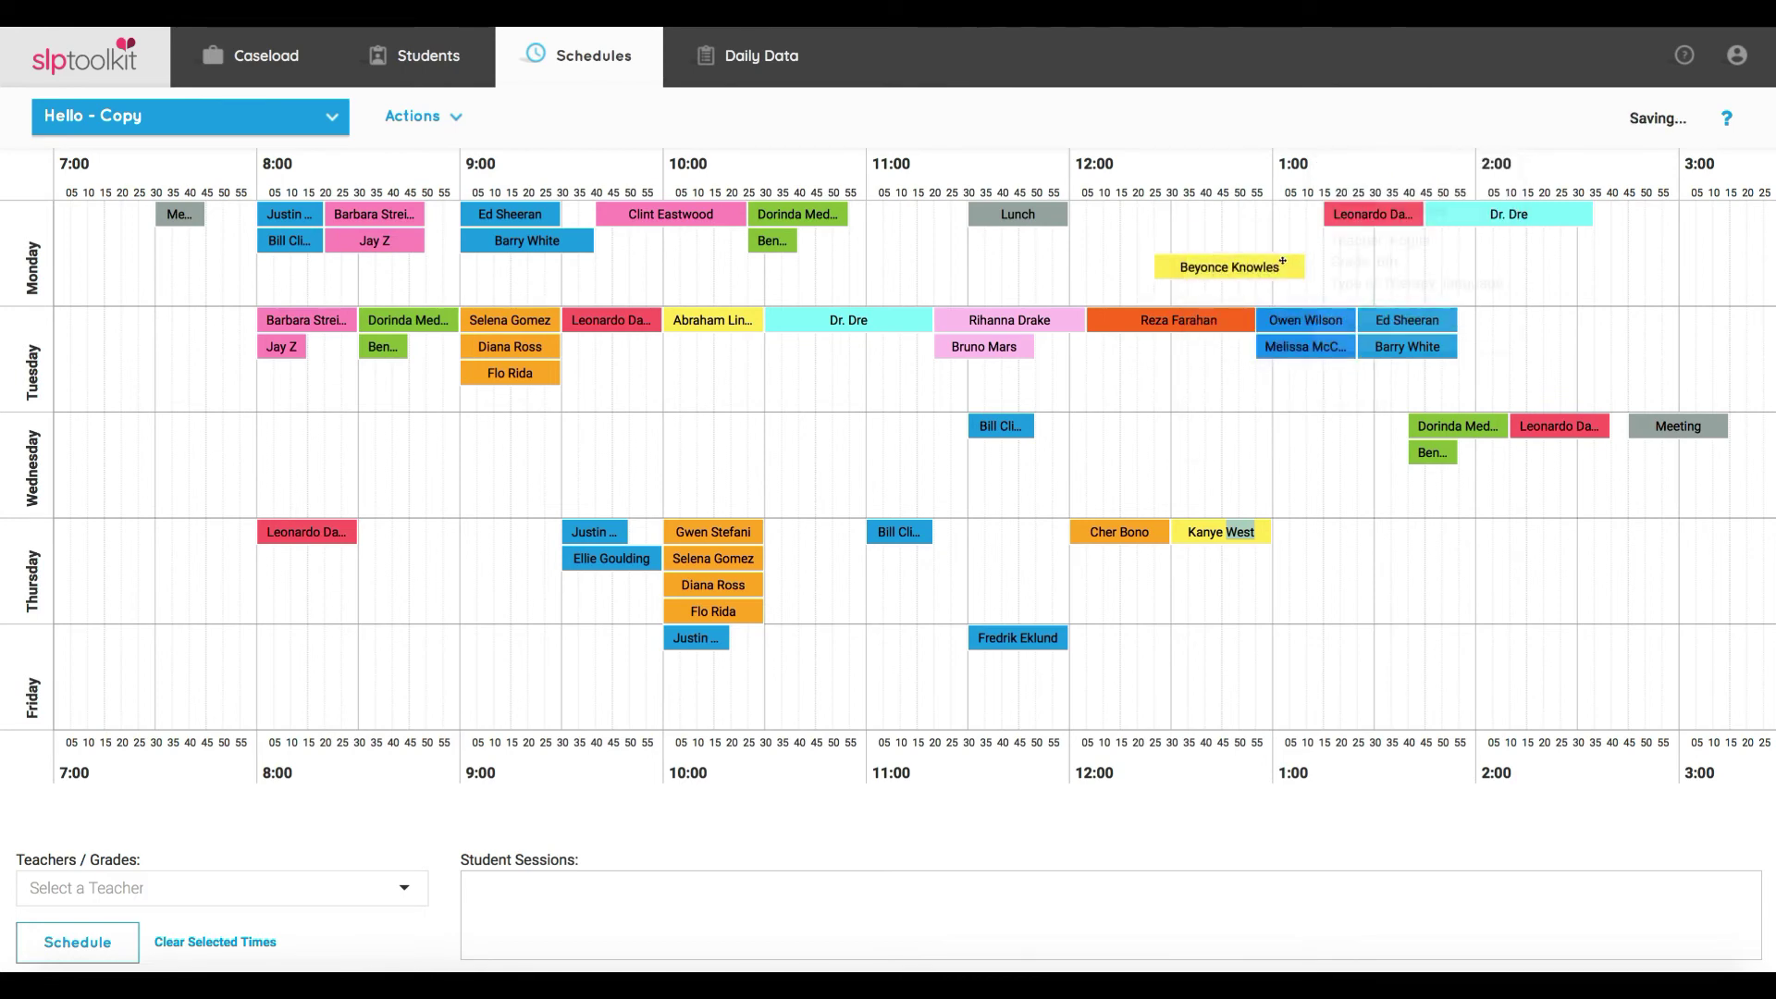
{"action": "left_click", "coordinate": [1285, 263]}
{"action": "left_click", "coordinate": [1362, 325]}
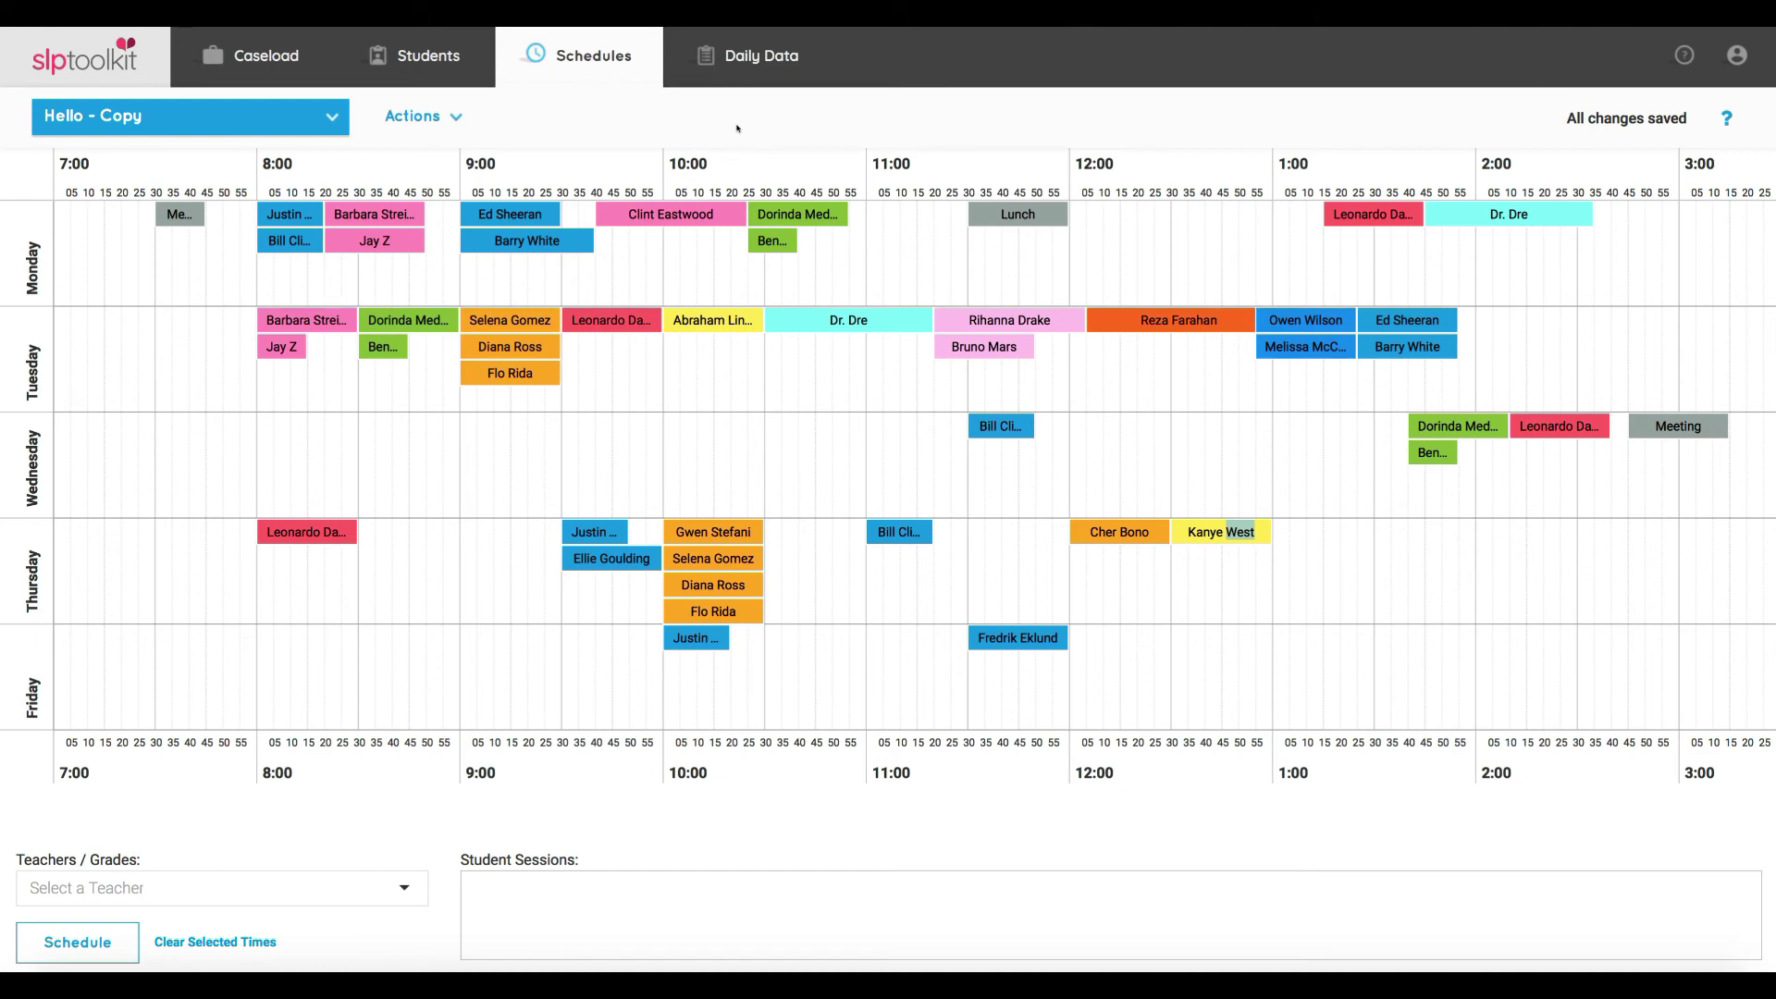
Step: View the daily data events for Monday, Tuesday and Wednesday, March 26 to 28, 2018
{"action": "left_click", "coordinate": [746, 57]}
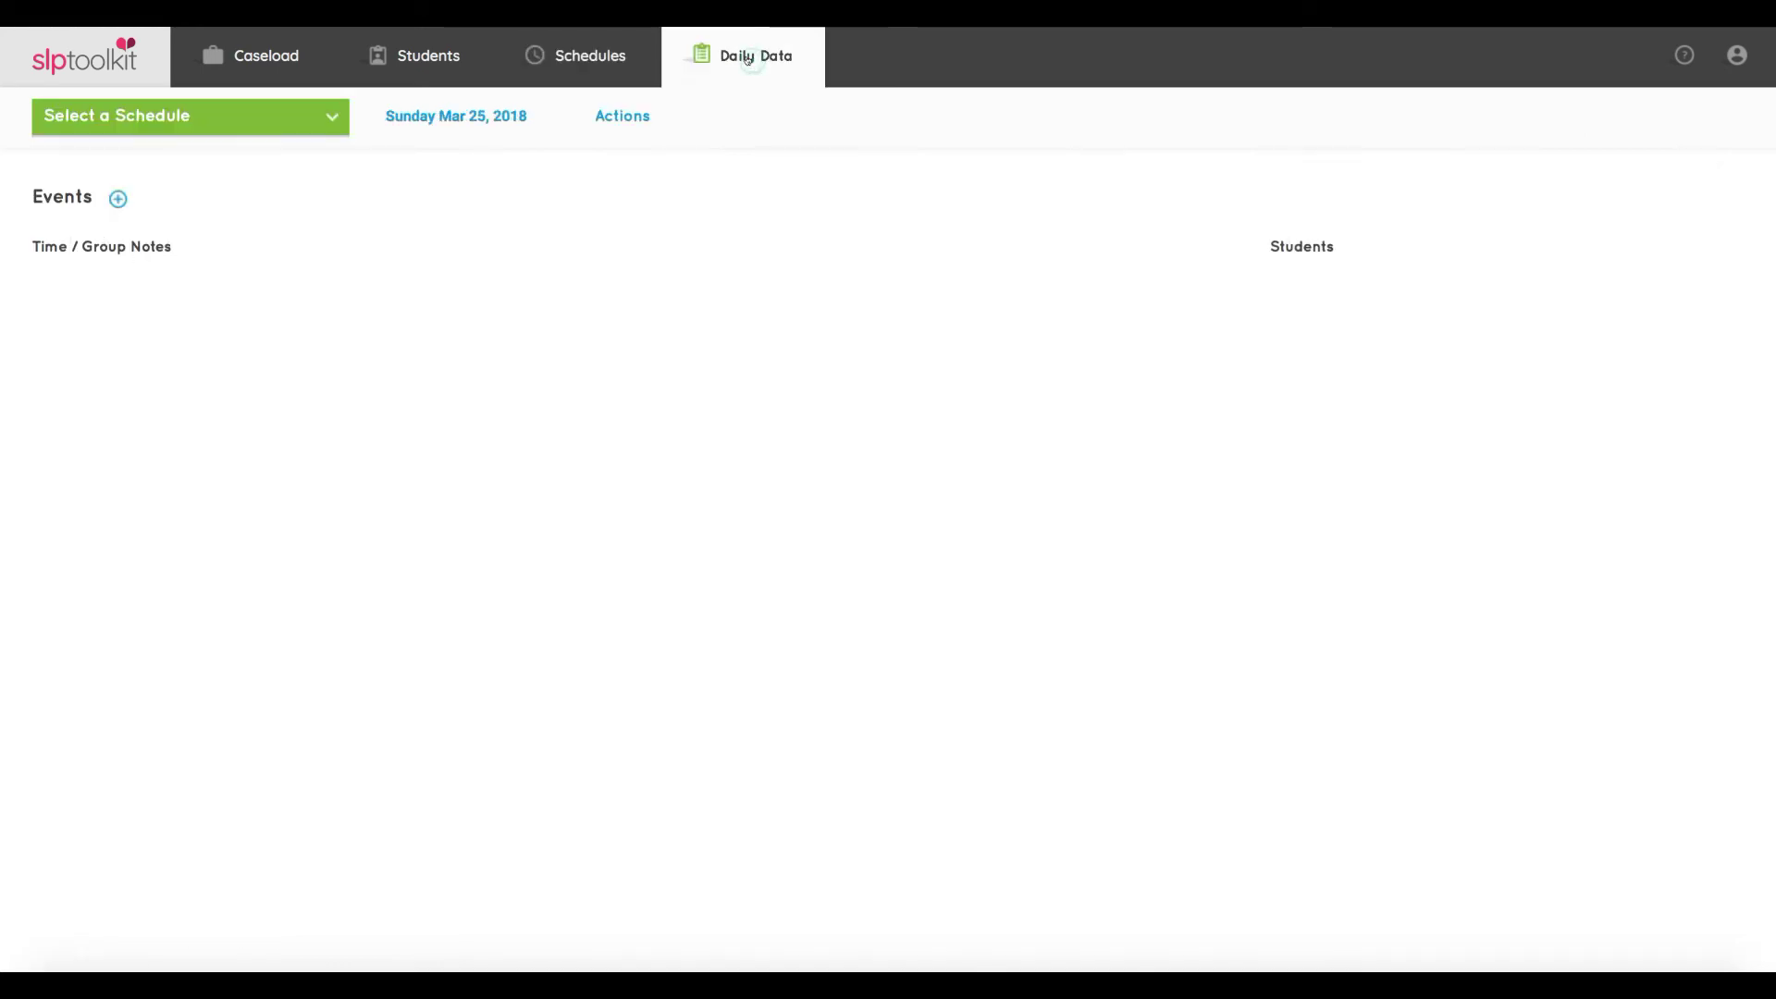
{"action": "left_click", "coordinate": [492, 116]}
{"action": "left_click", "coordinate": [452, 320]}
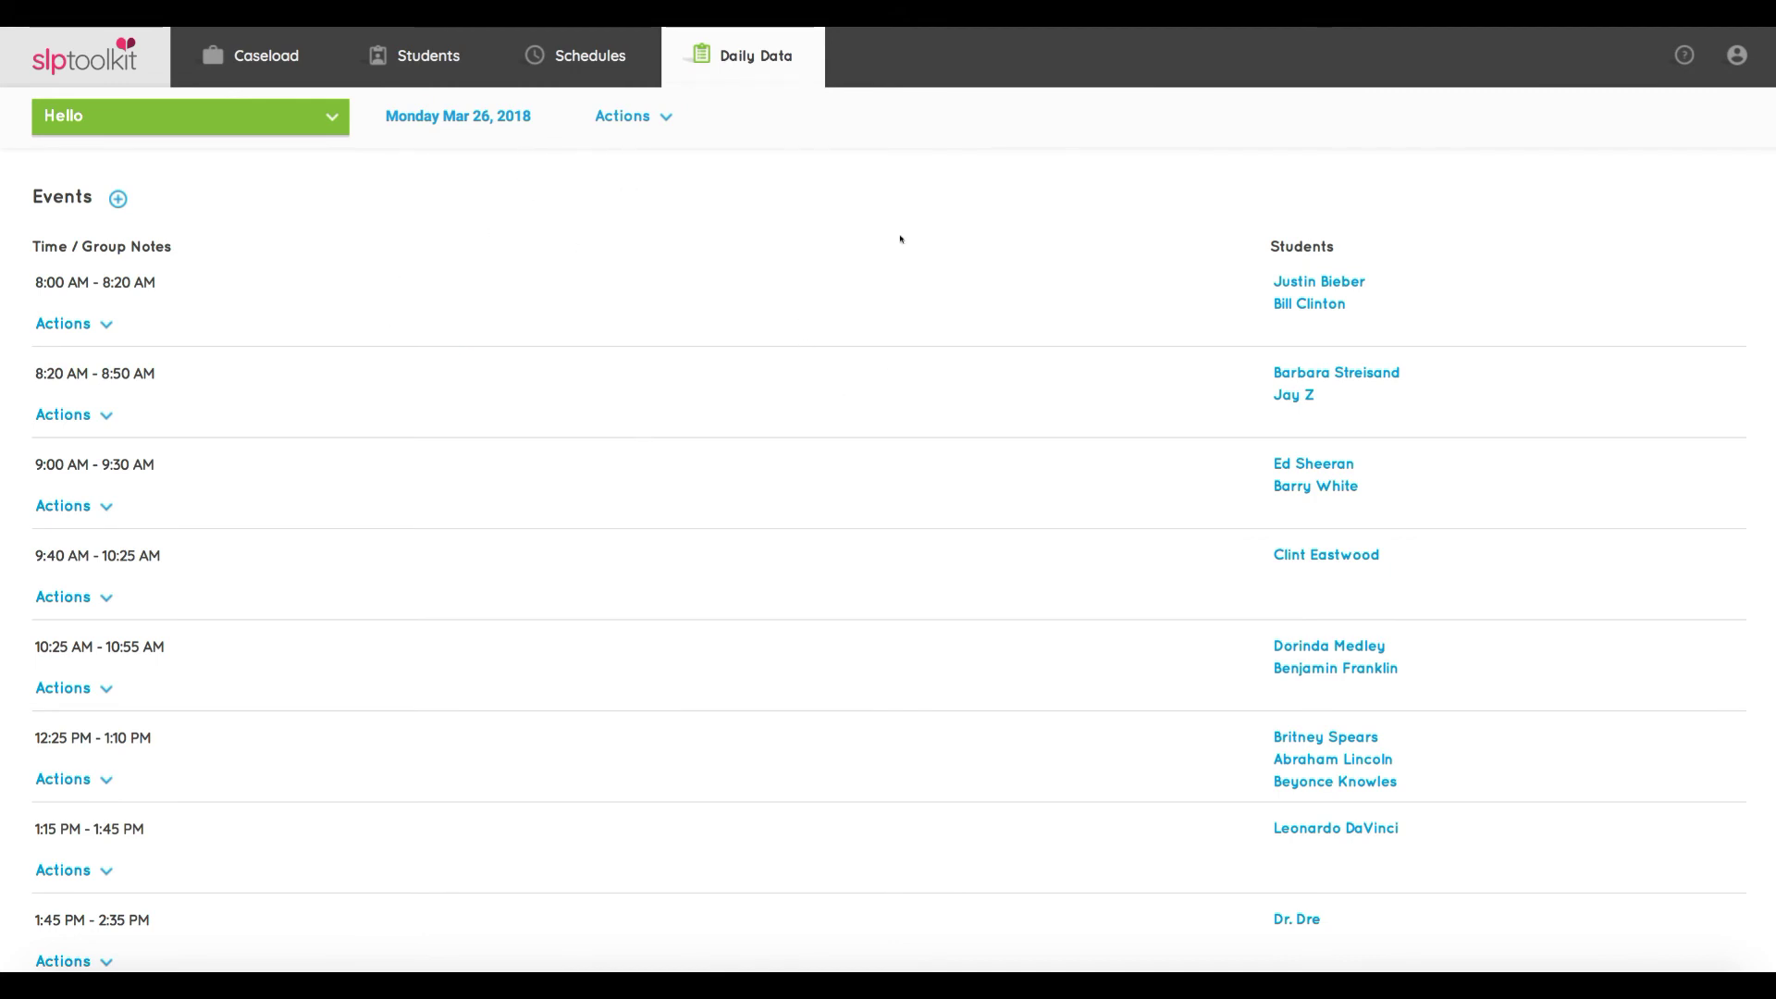
{"action": "left_click", "coordinate": [493, 119]}
{"action": "left_click", "coordinate": [487, 320]}
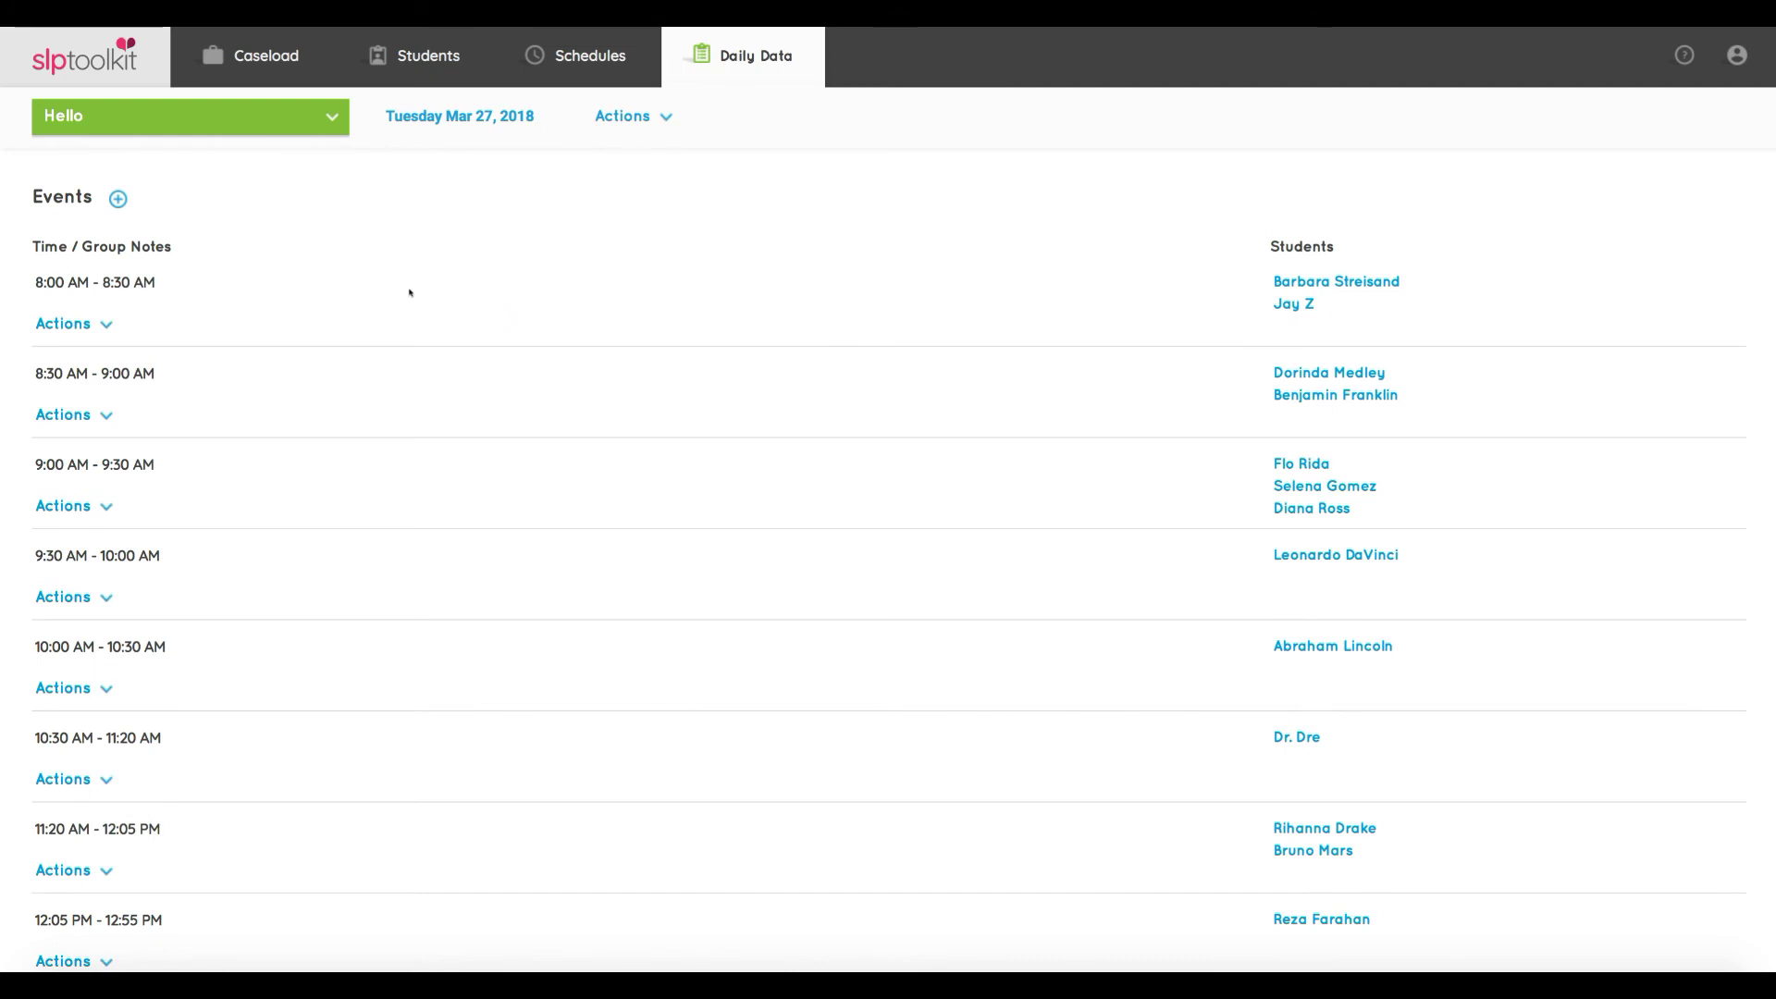
{"action": "left_click", "coordinate": [467, 117]}
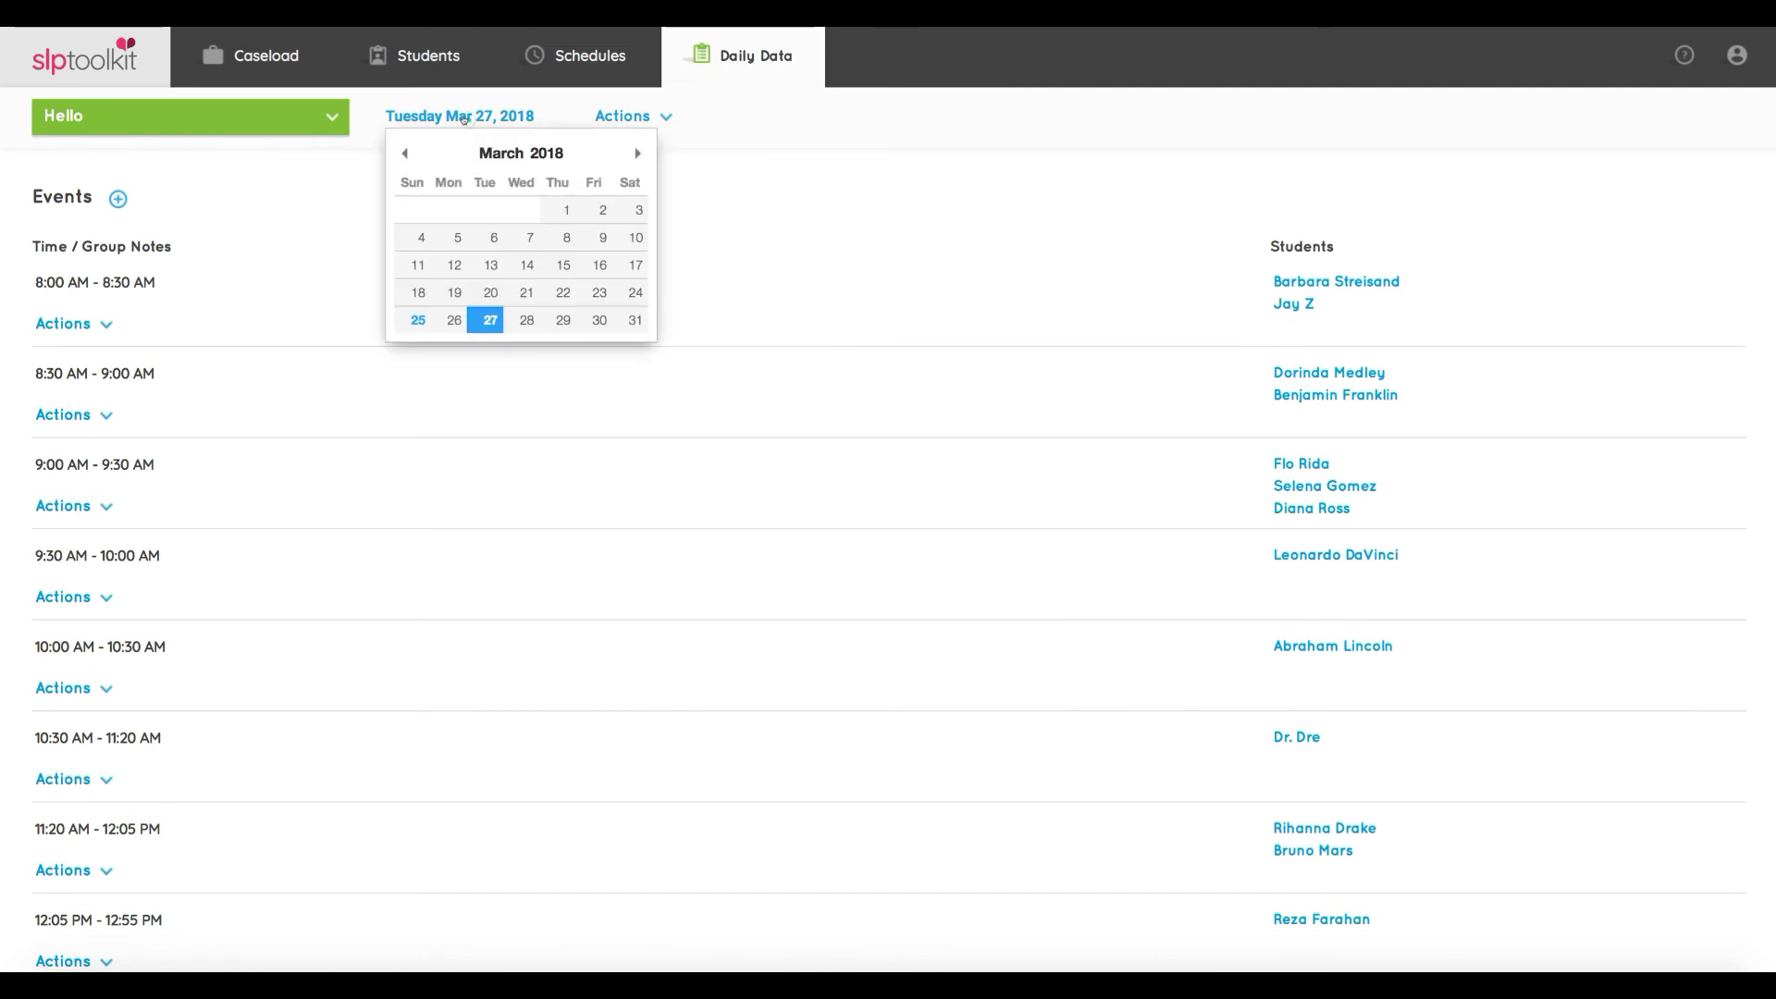
{"action": "left_click", "coordinate": [521, 320]}
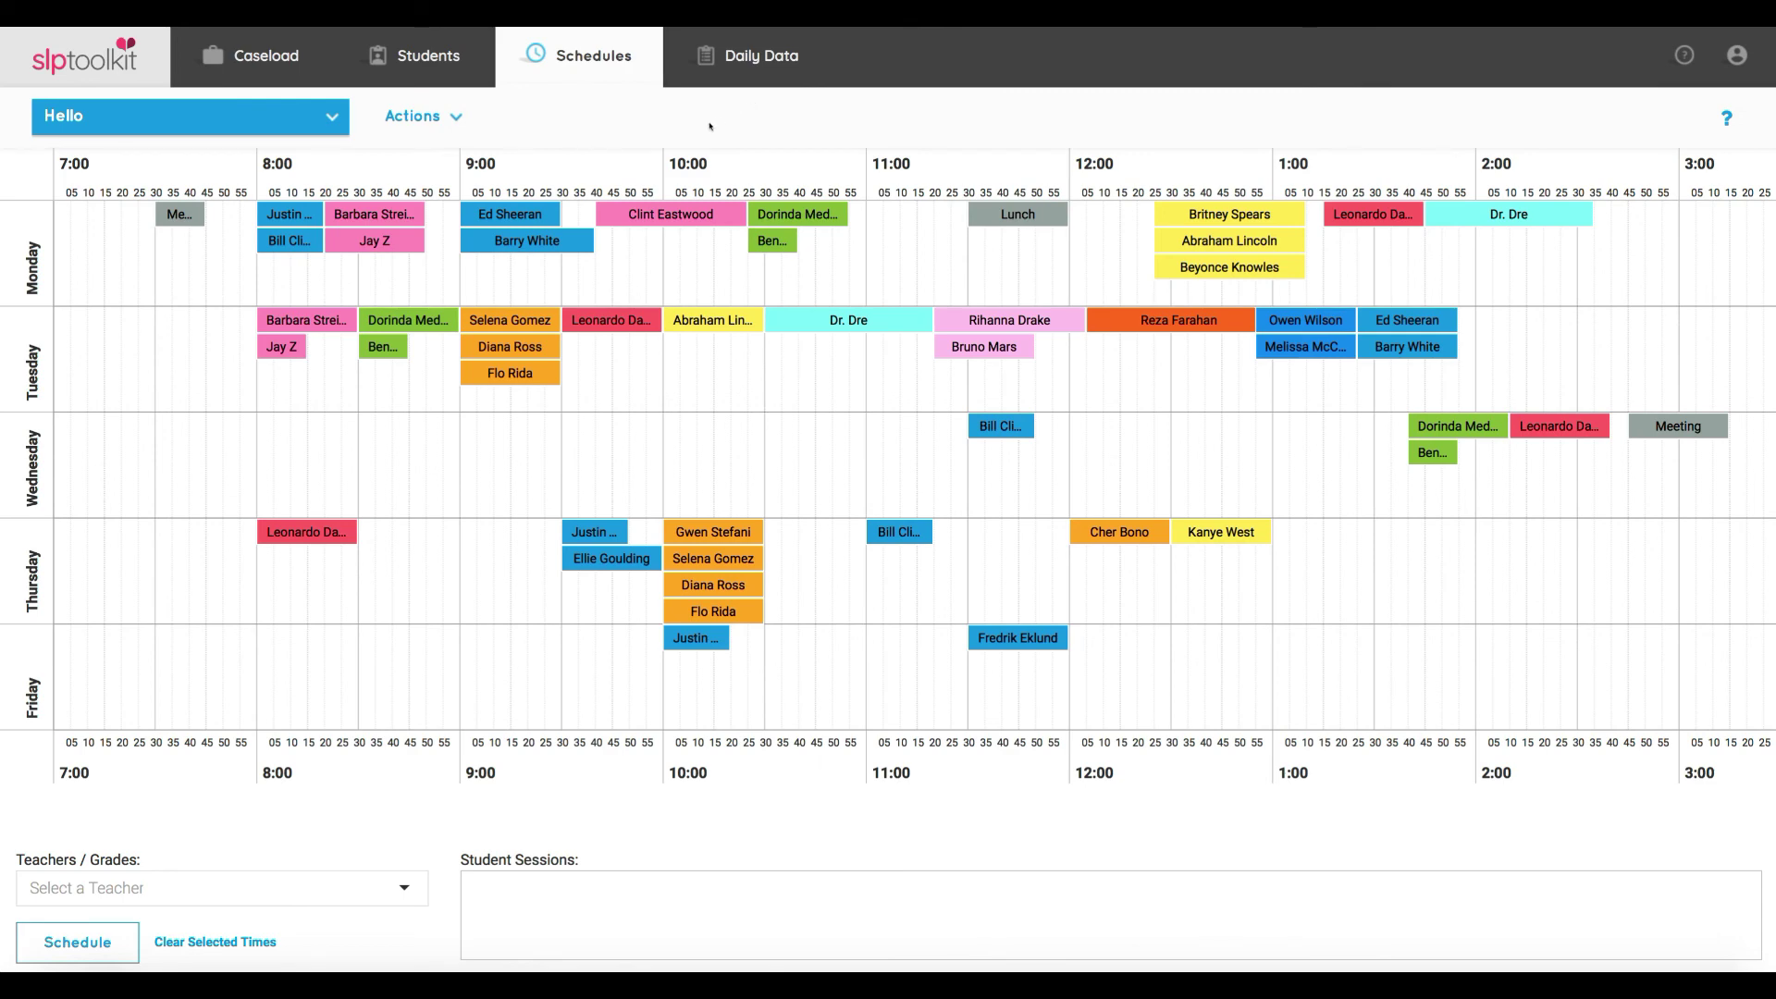
Step: Display the Hello - Copy weekly schedule in the Schedules section
{"action": "left_click", "coordinate": [421, 55]}
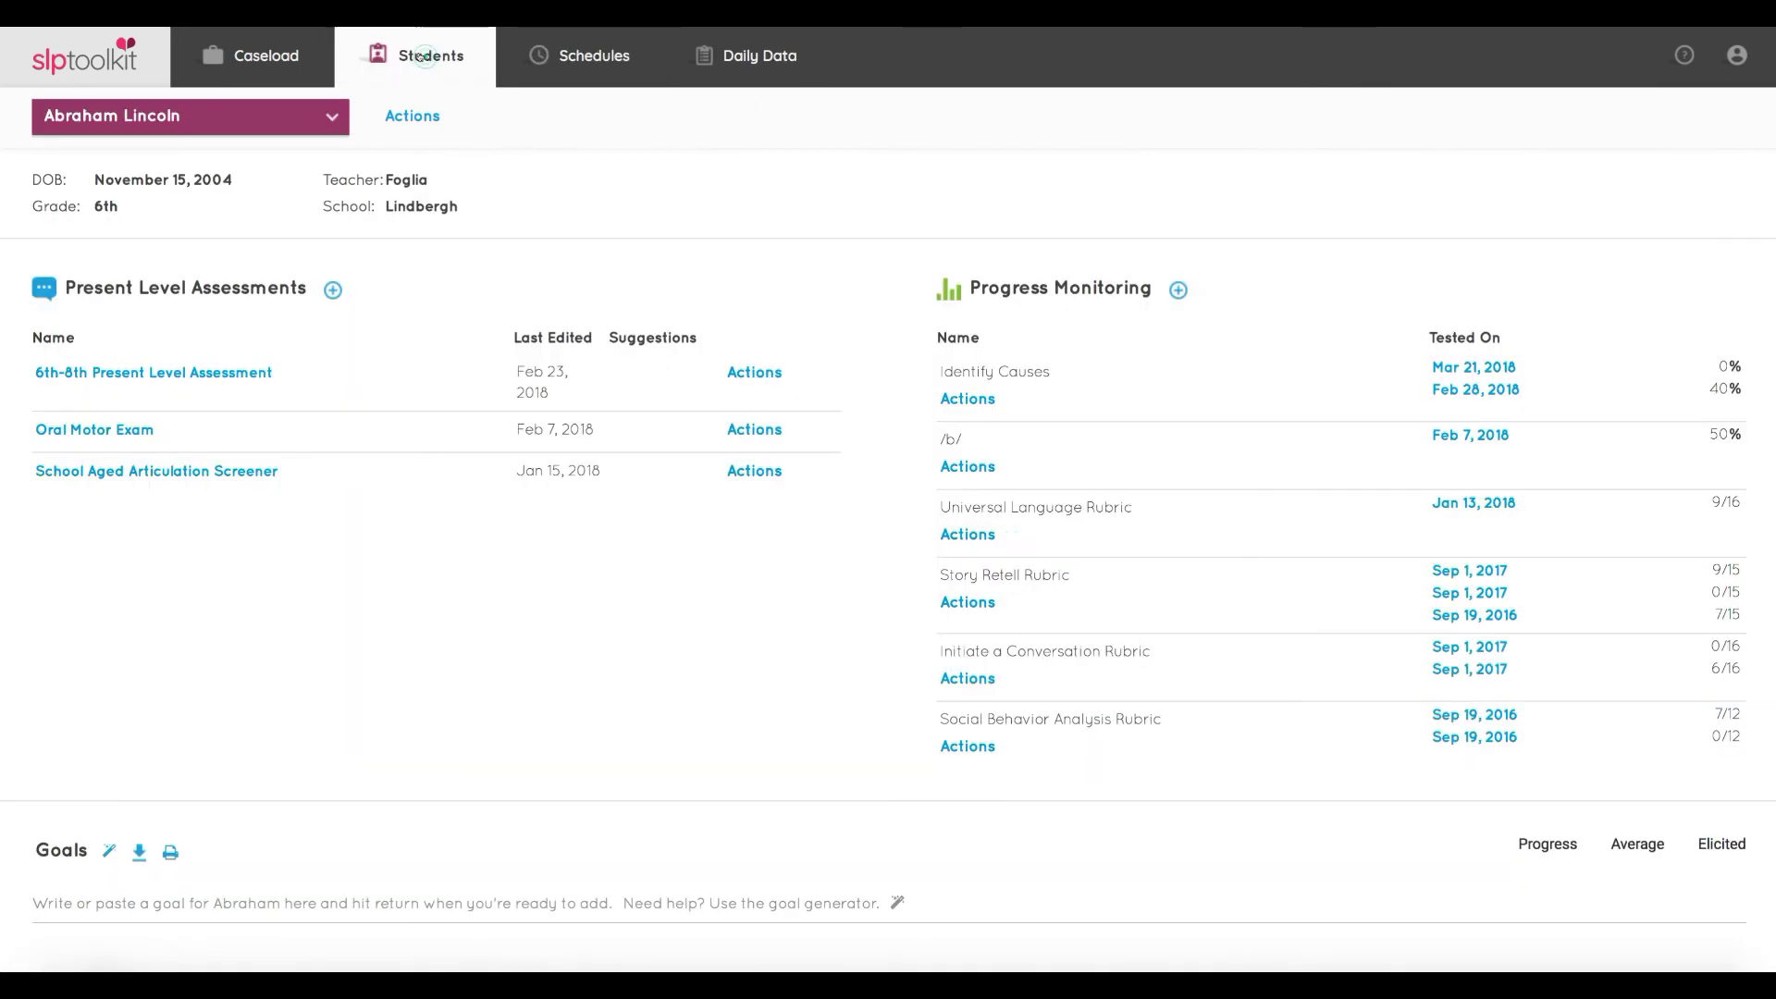
{"action": "left_click", "coordinate": [616, 56]}
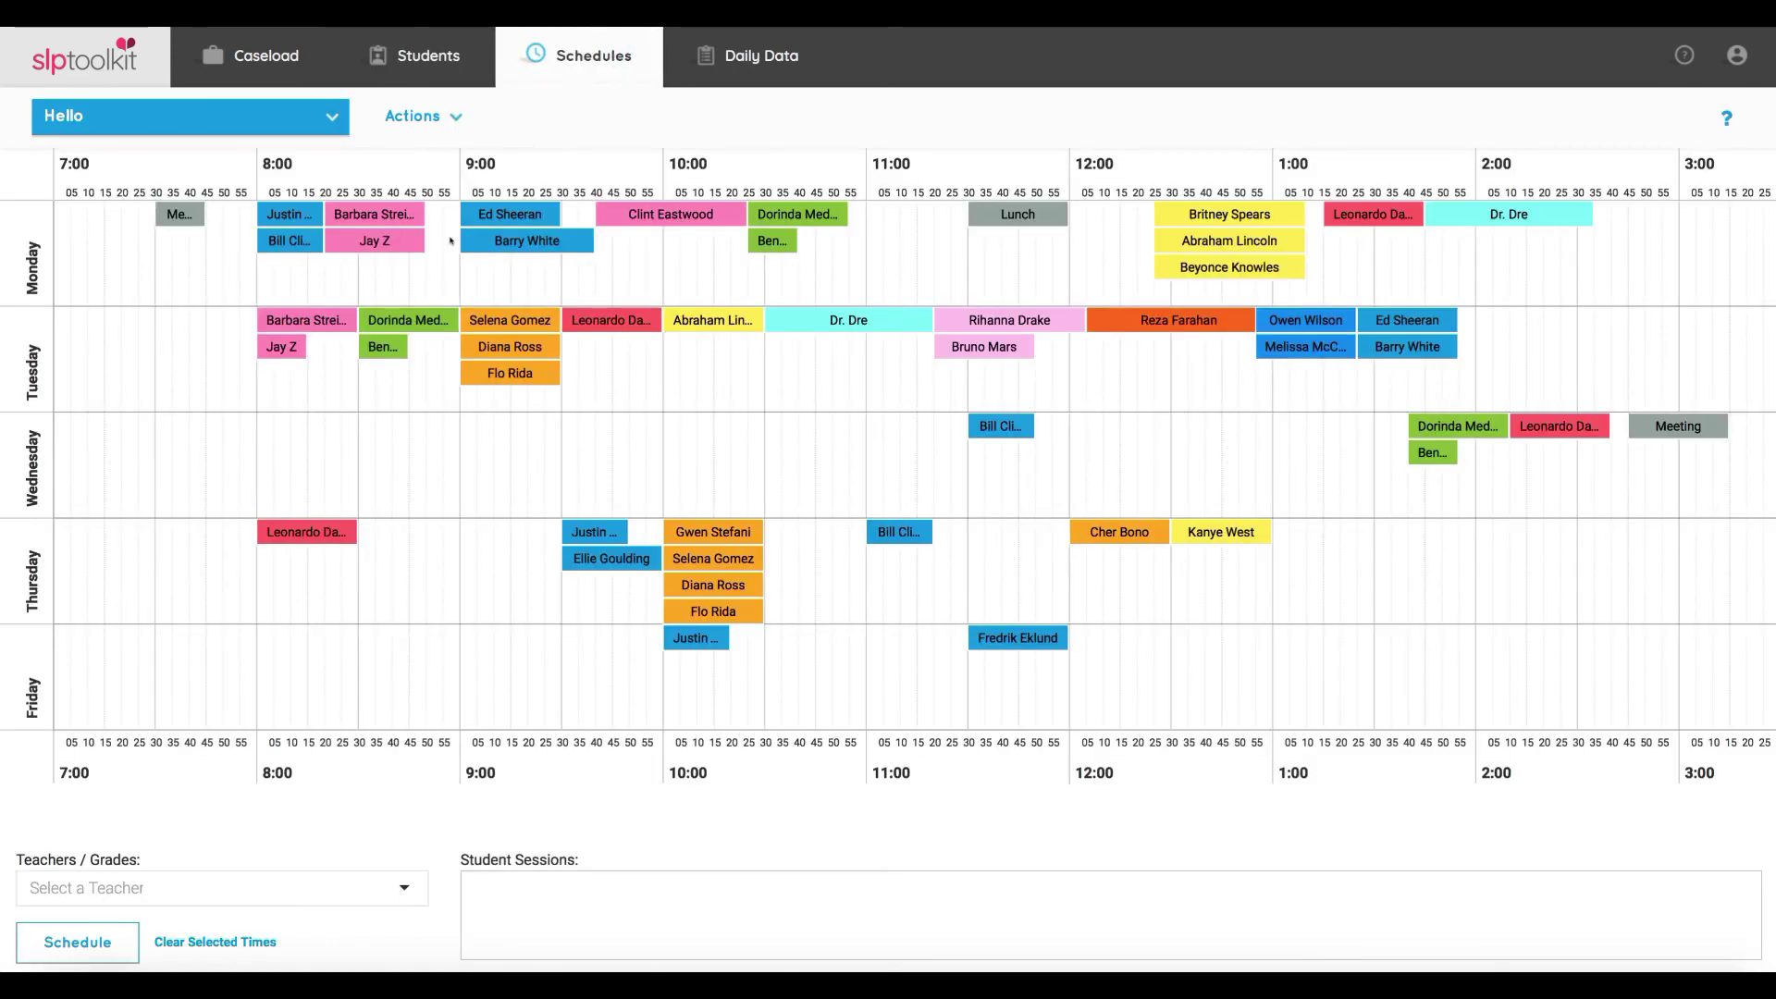
{"action": "left_click", "coordinate": [314, 121]}
{"action": "left_click", "coordinate": [274, 199]}
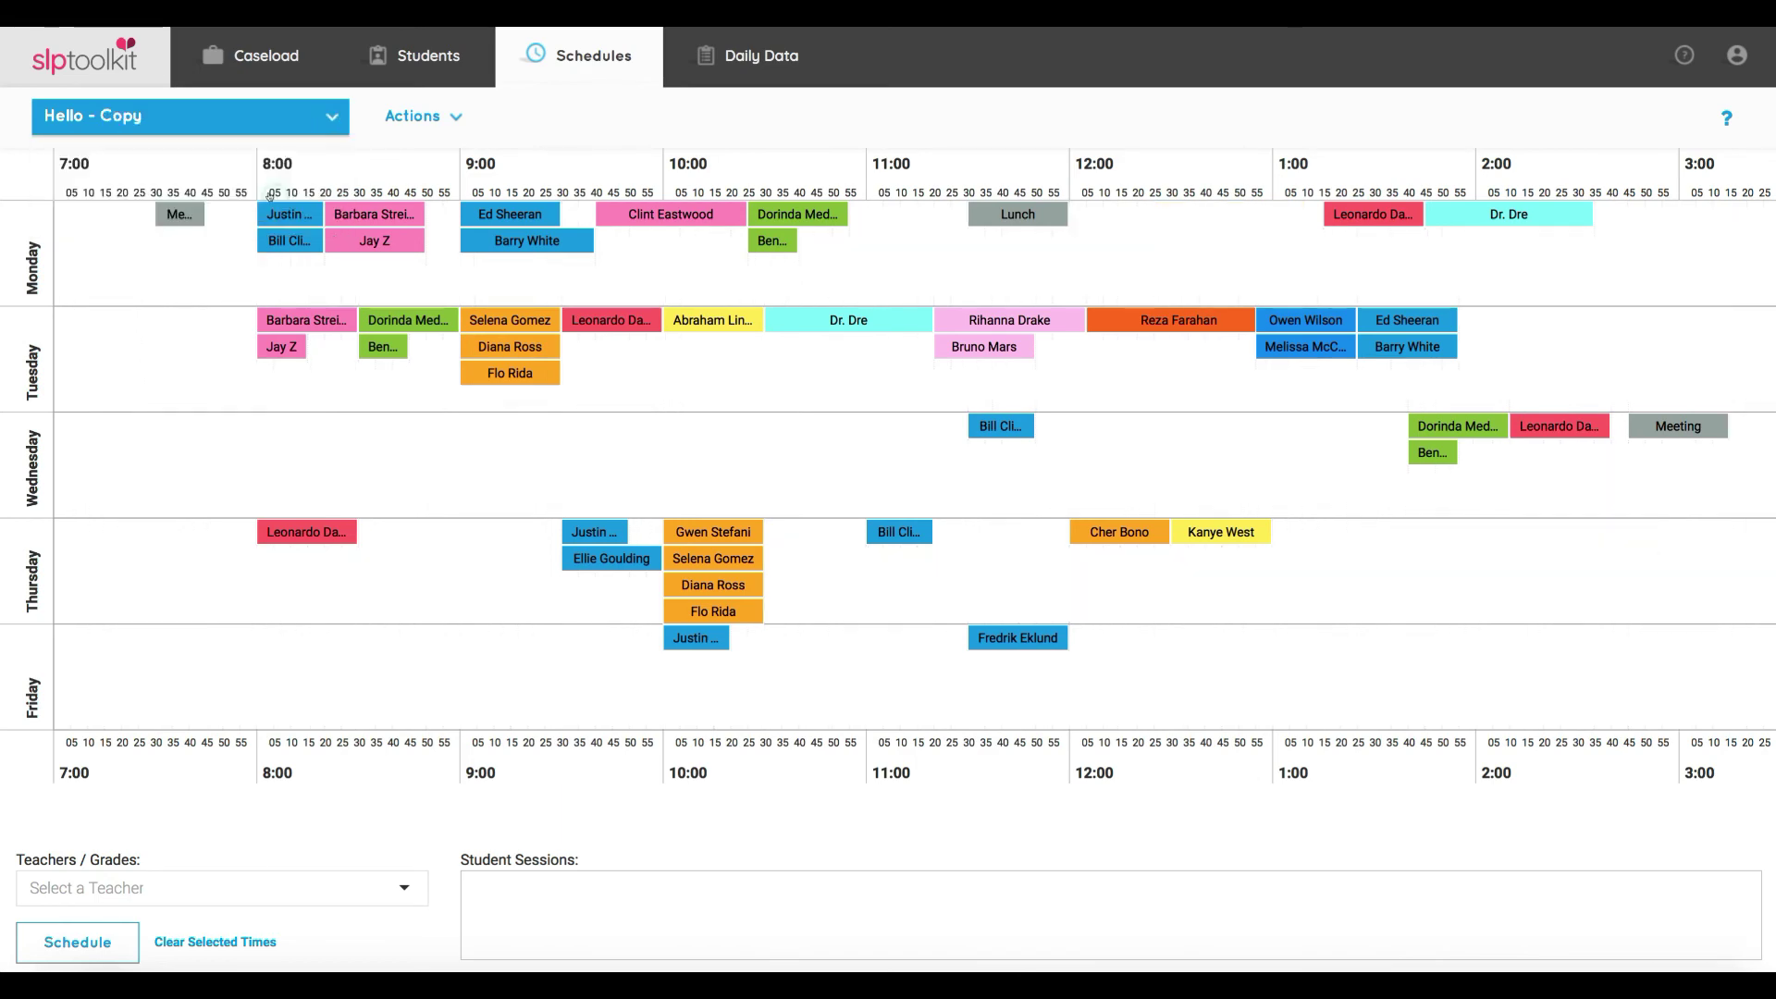
Step: Compare the daily data events for Monday, March 26, 2018 between the Hello - Copy and Hello schedules
{"action": "left_click", "coordinate": [760, 63]}
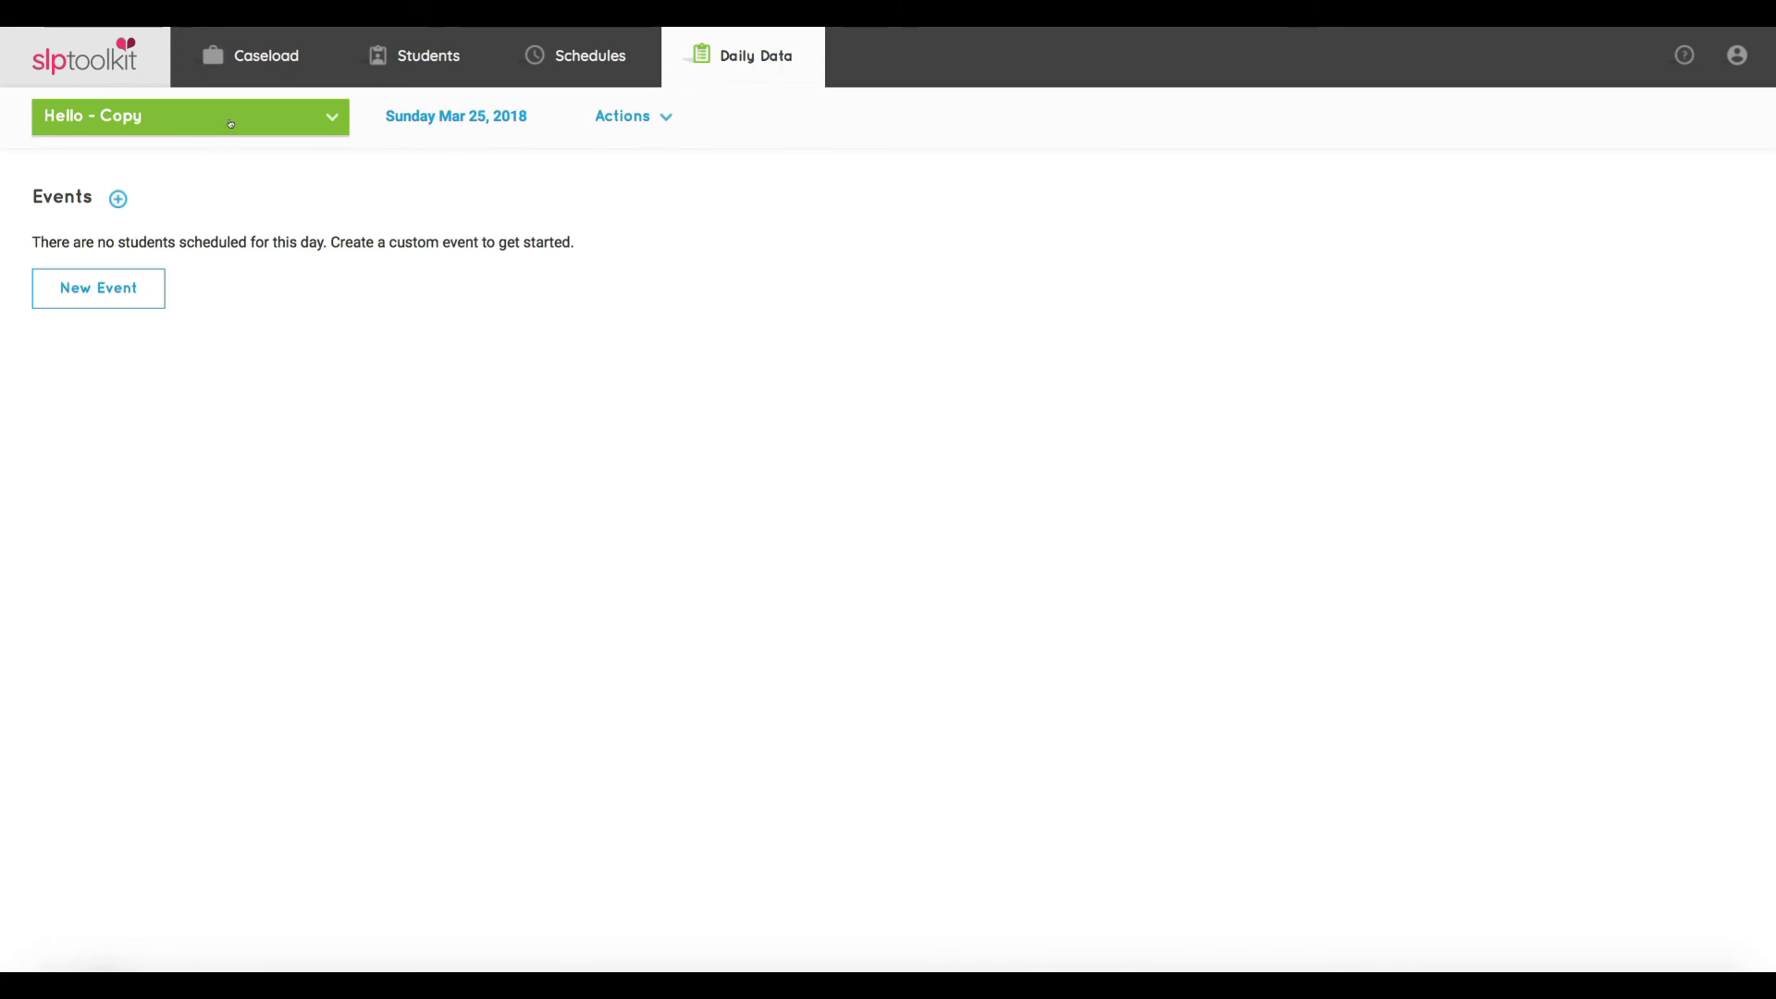
{"action": "left_click", "coordinate": [467, 118]}
{"action": "left_click", "coordinate": [448, 320]}
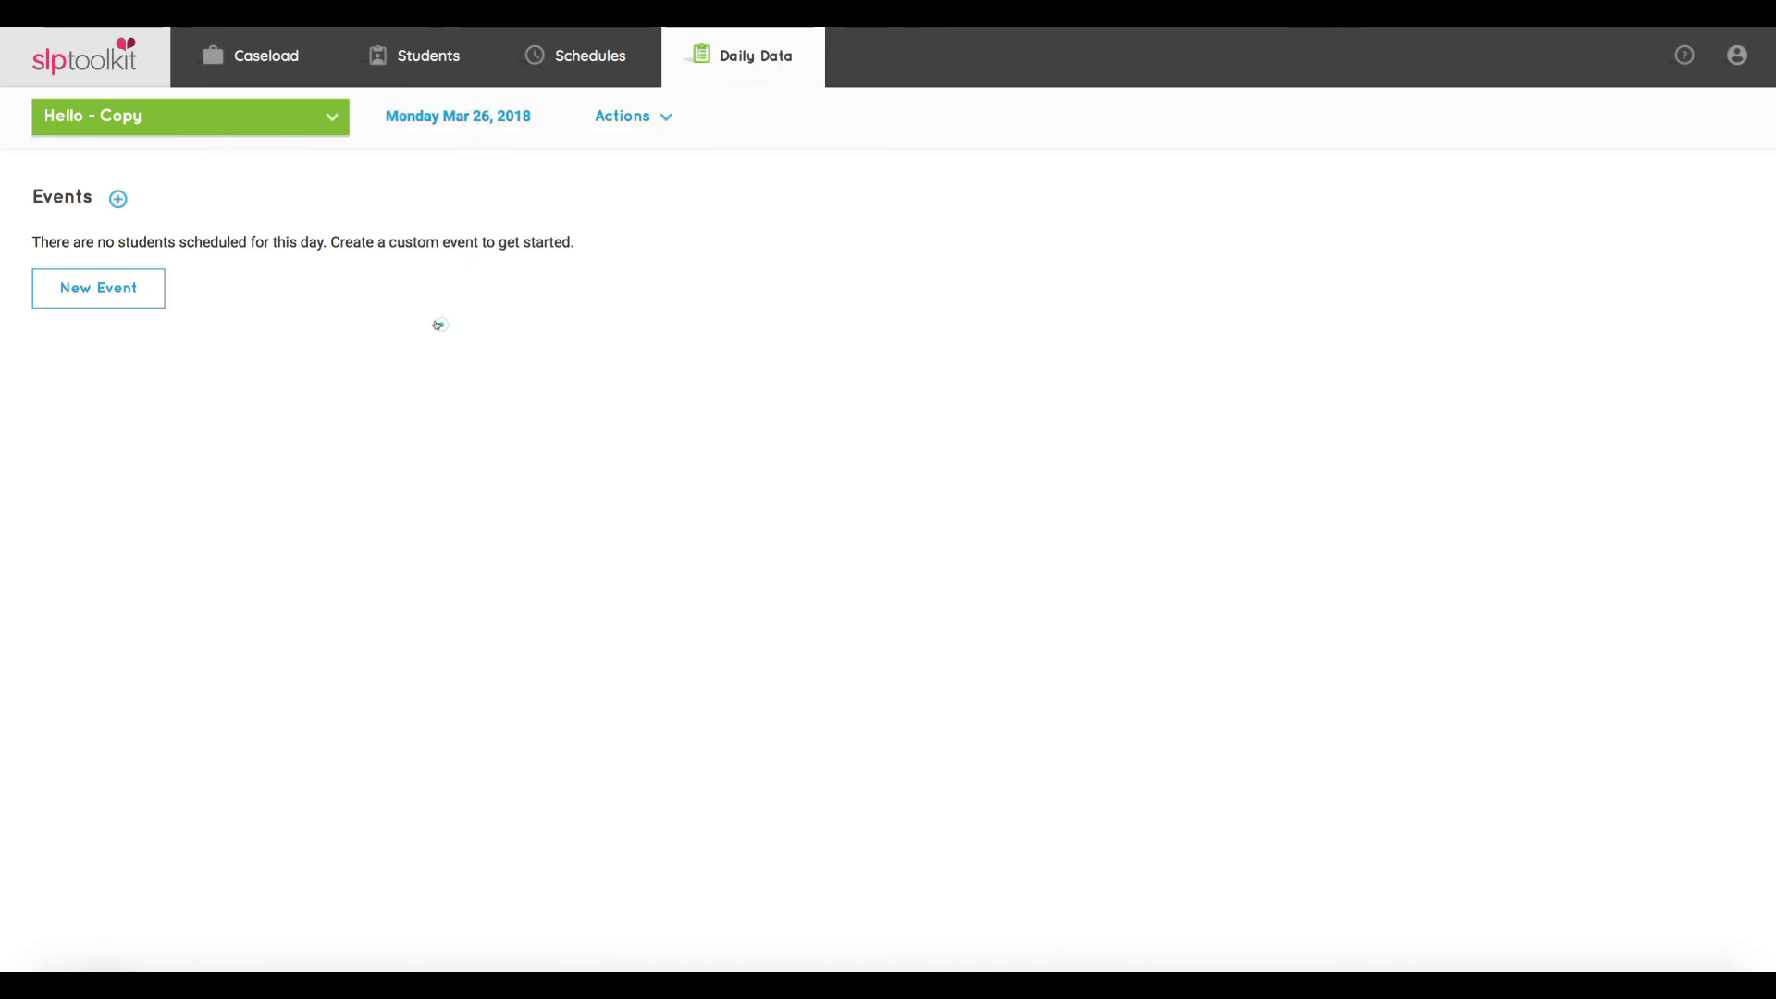
{"action": "left_click", "coordinate": [292, 123]}
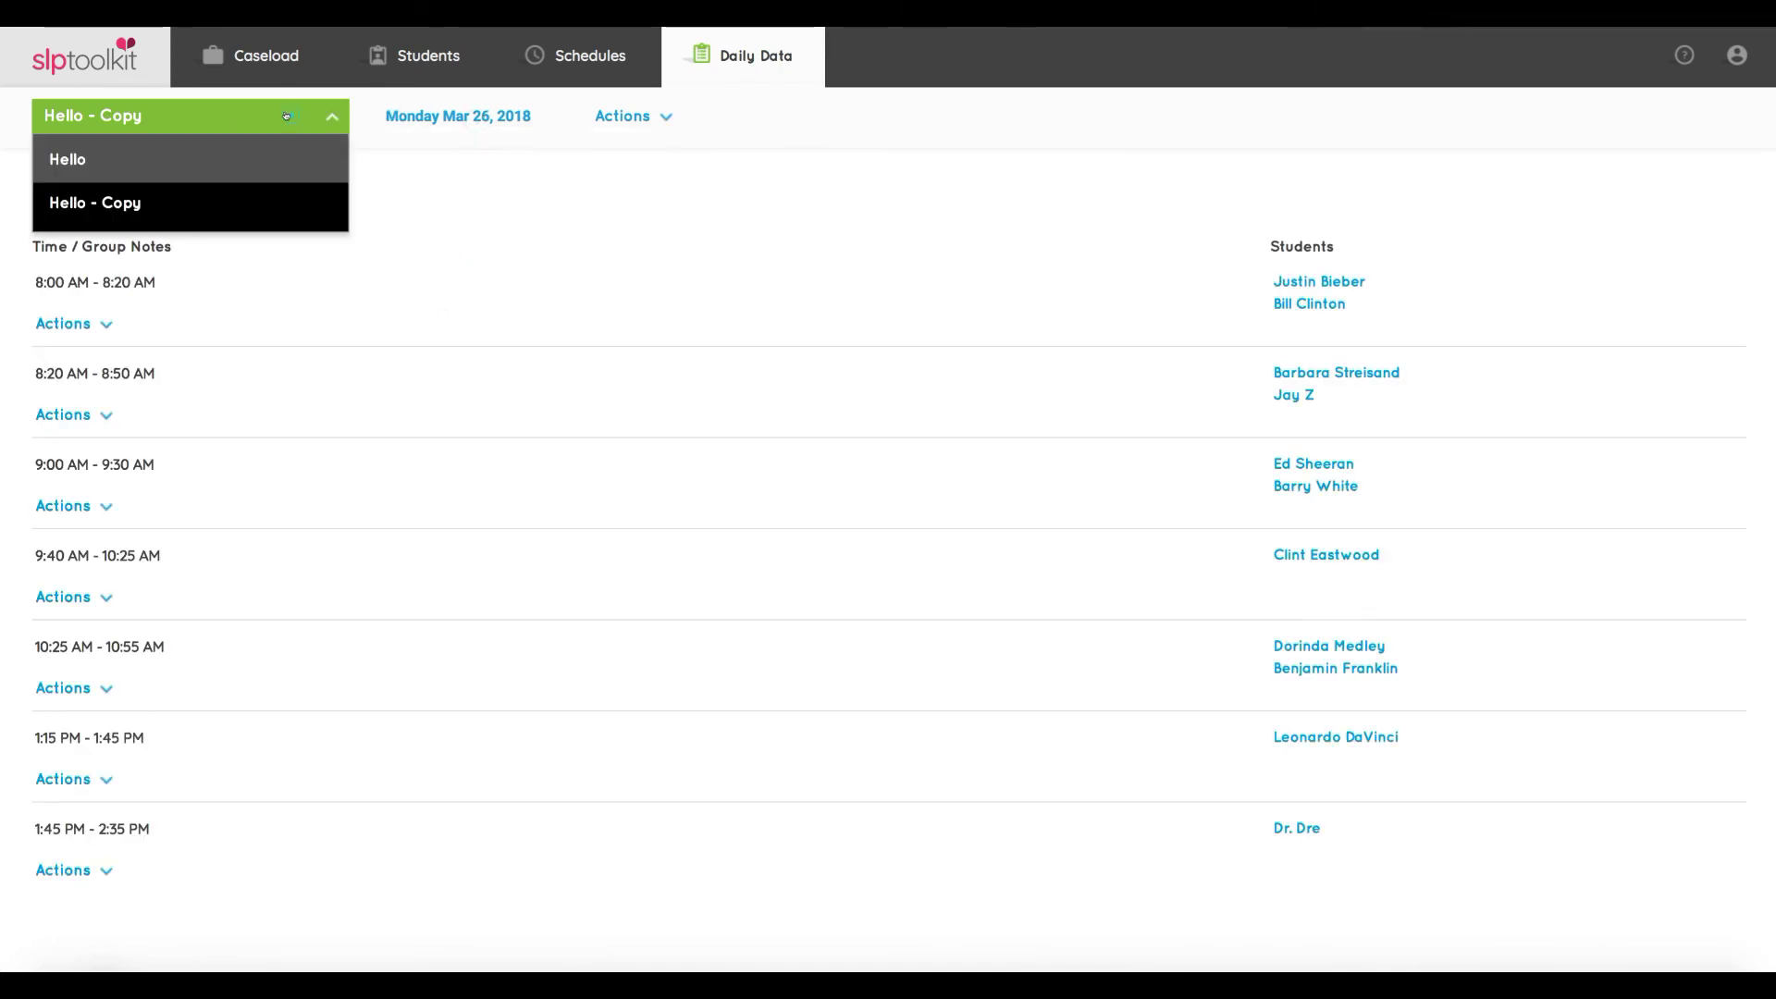
{"action": "left_click", "coordinate": [271, 157]}
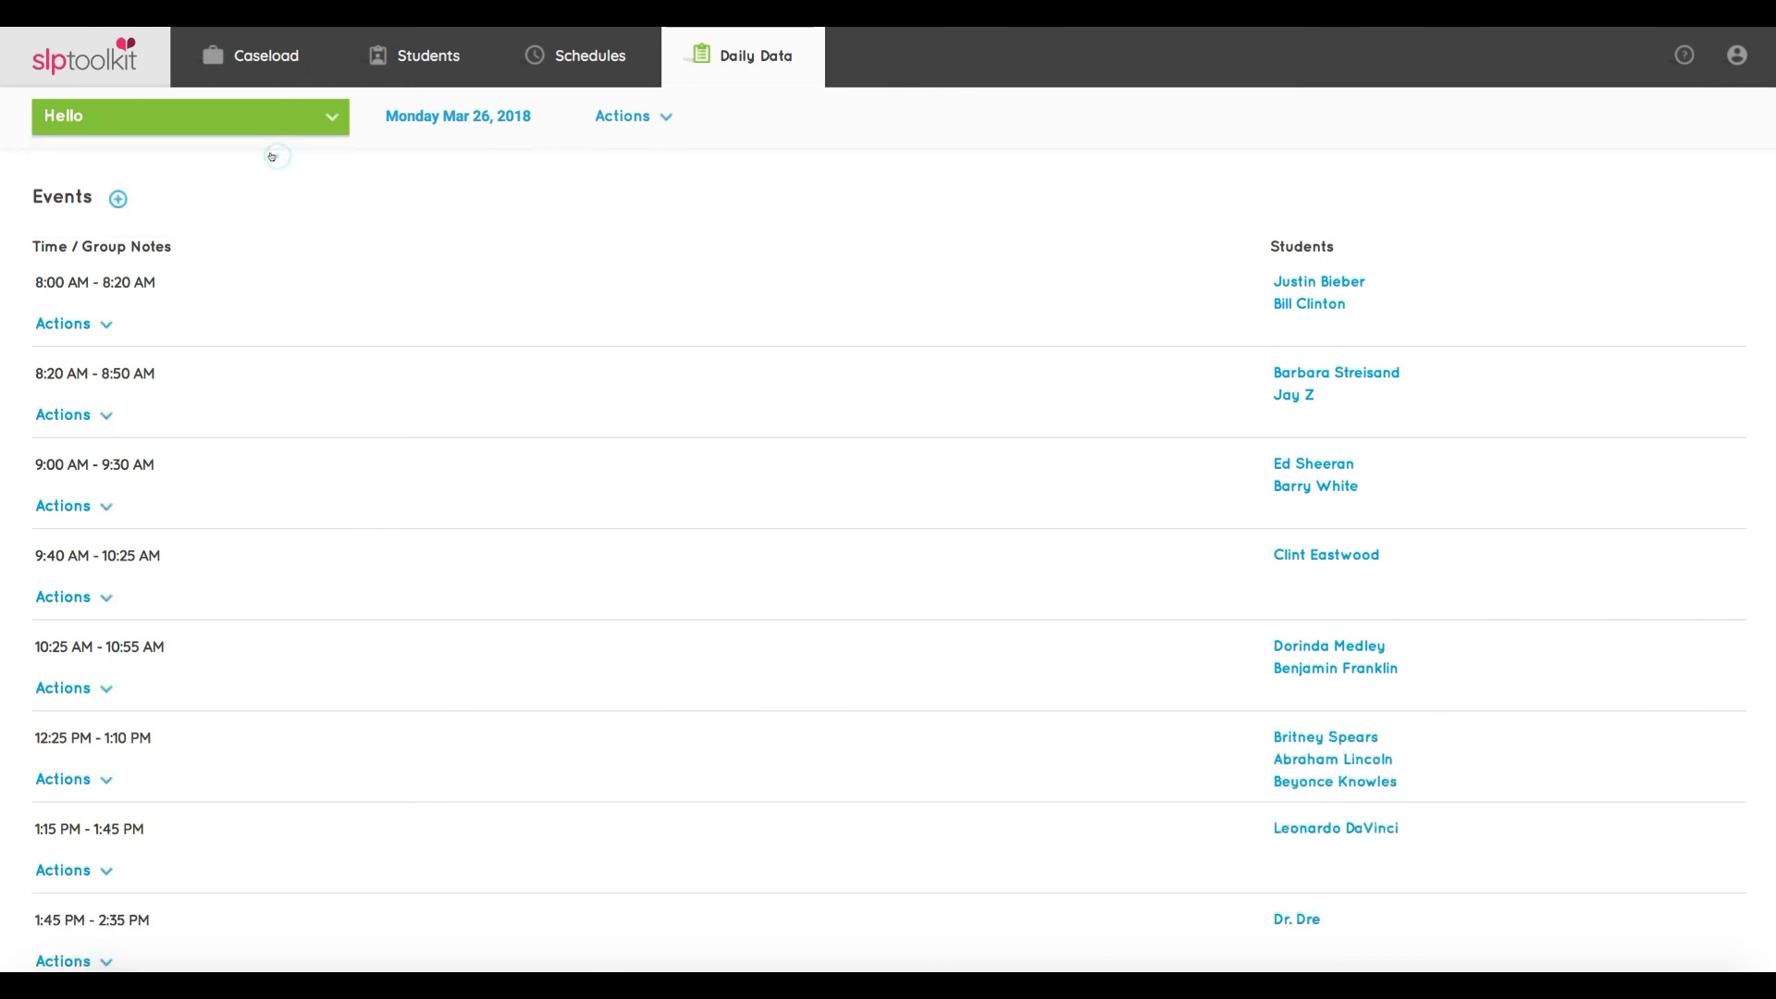
{"action": "left_click", "coordinate": [278, 119]}
{"action": "left_click", "coordinate": [263, 196]}
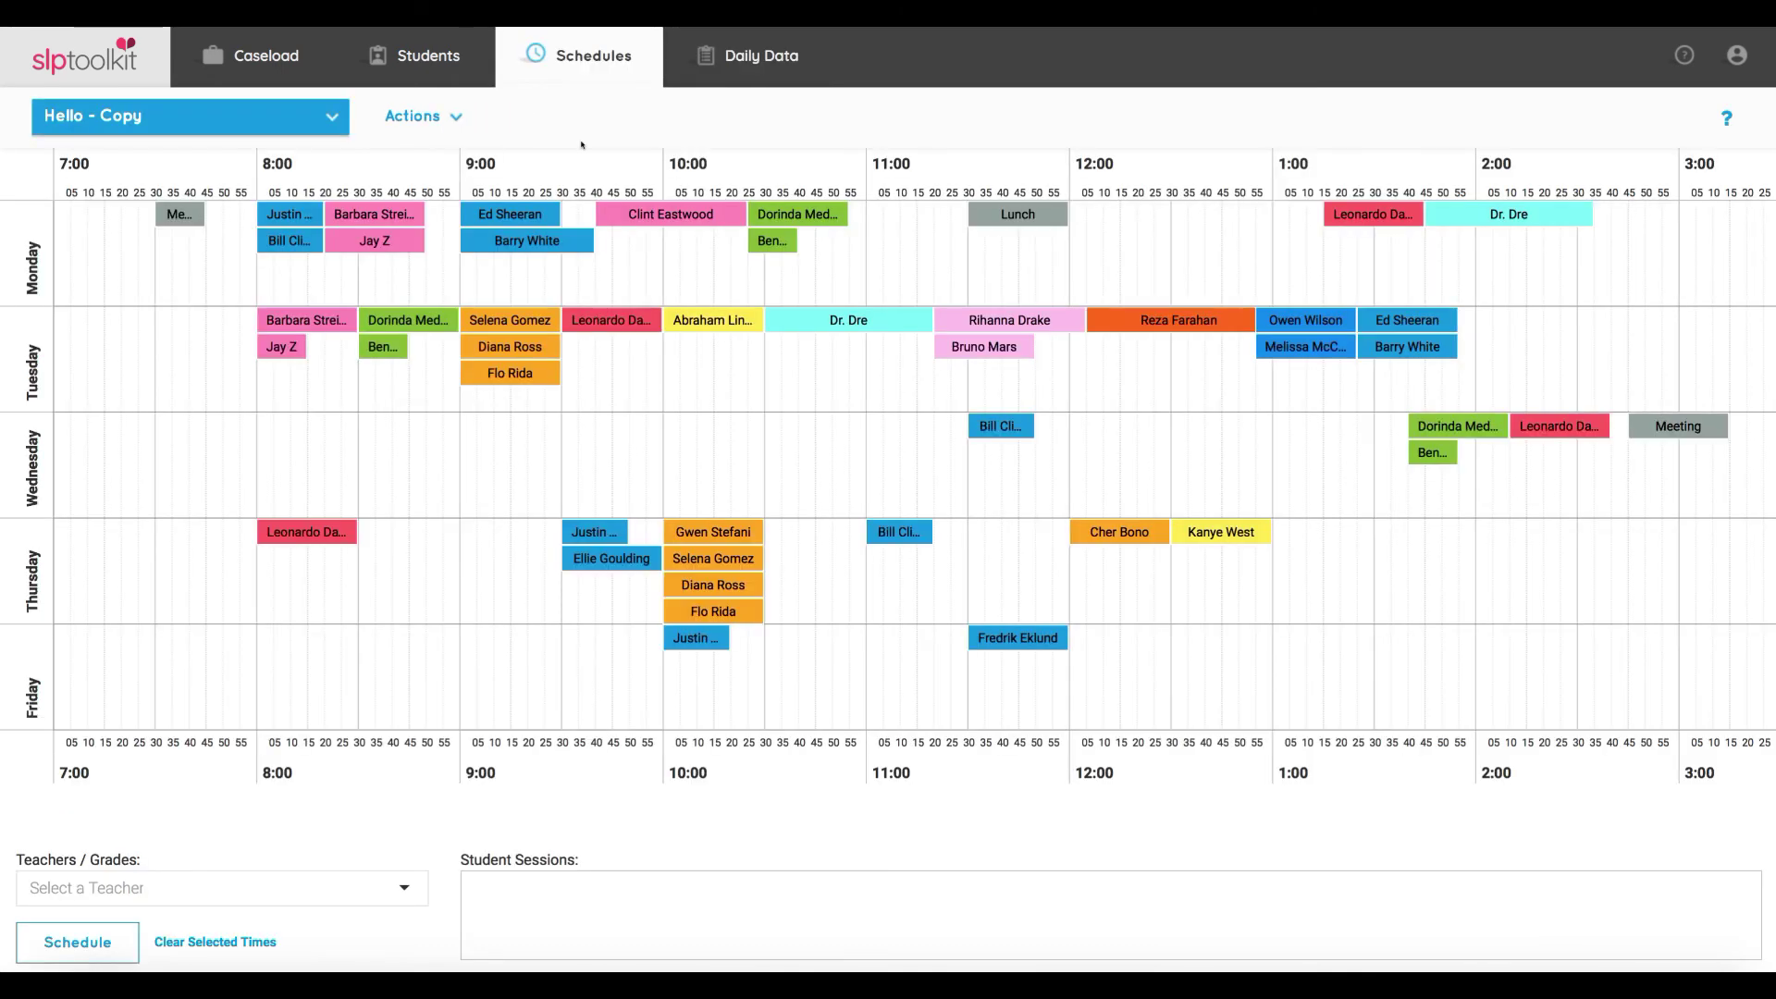
Step: Download the Hello - Copy schedule in iCal format
{"action": "left_click", "coordinate": [440, 119]}
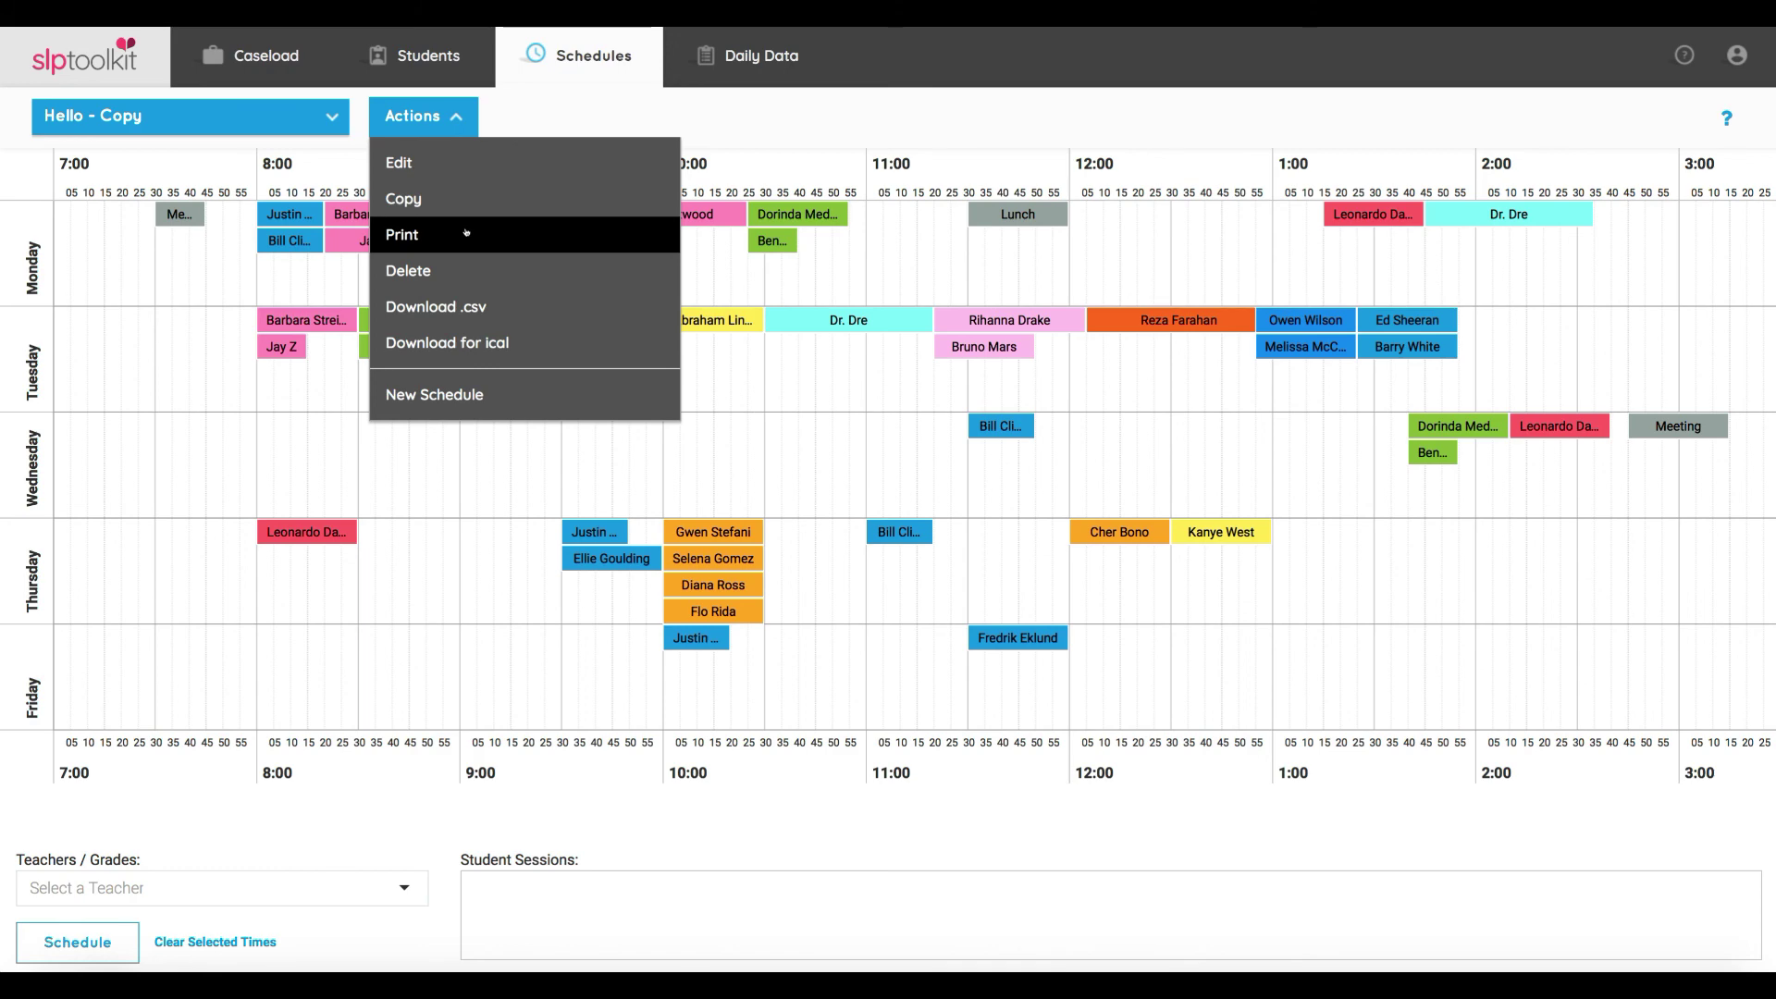
{"action": "left_click", "coordinate": [465, 343]}
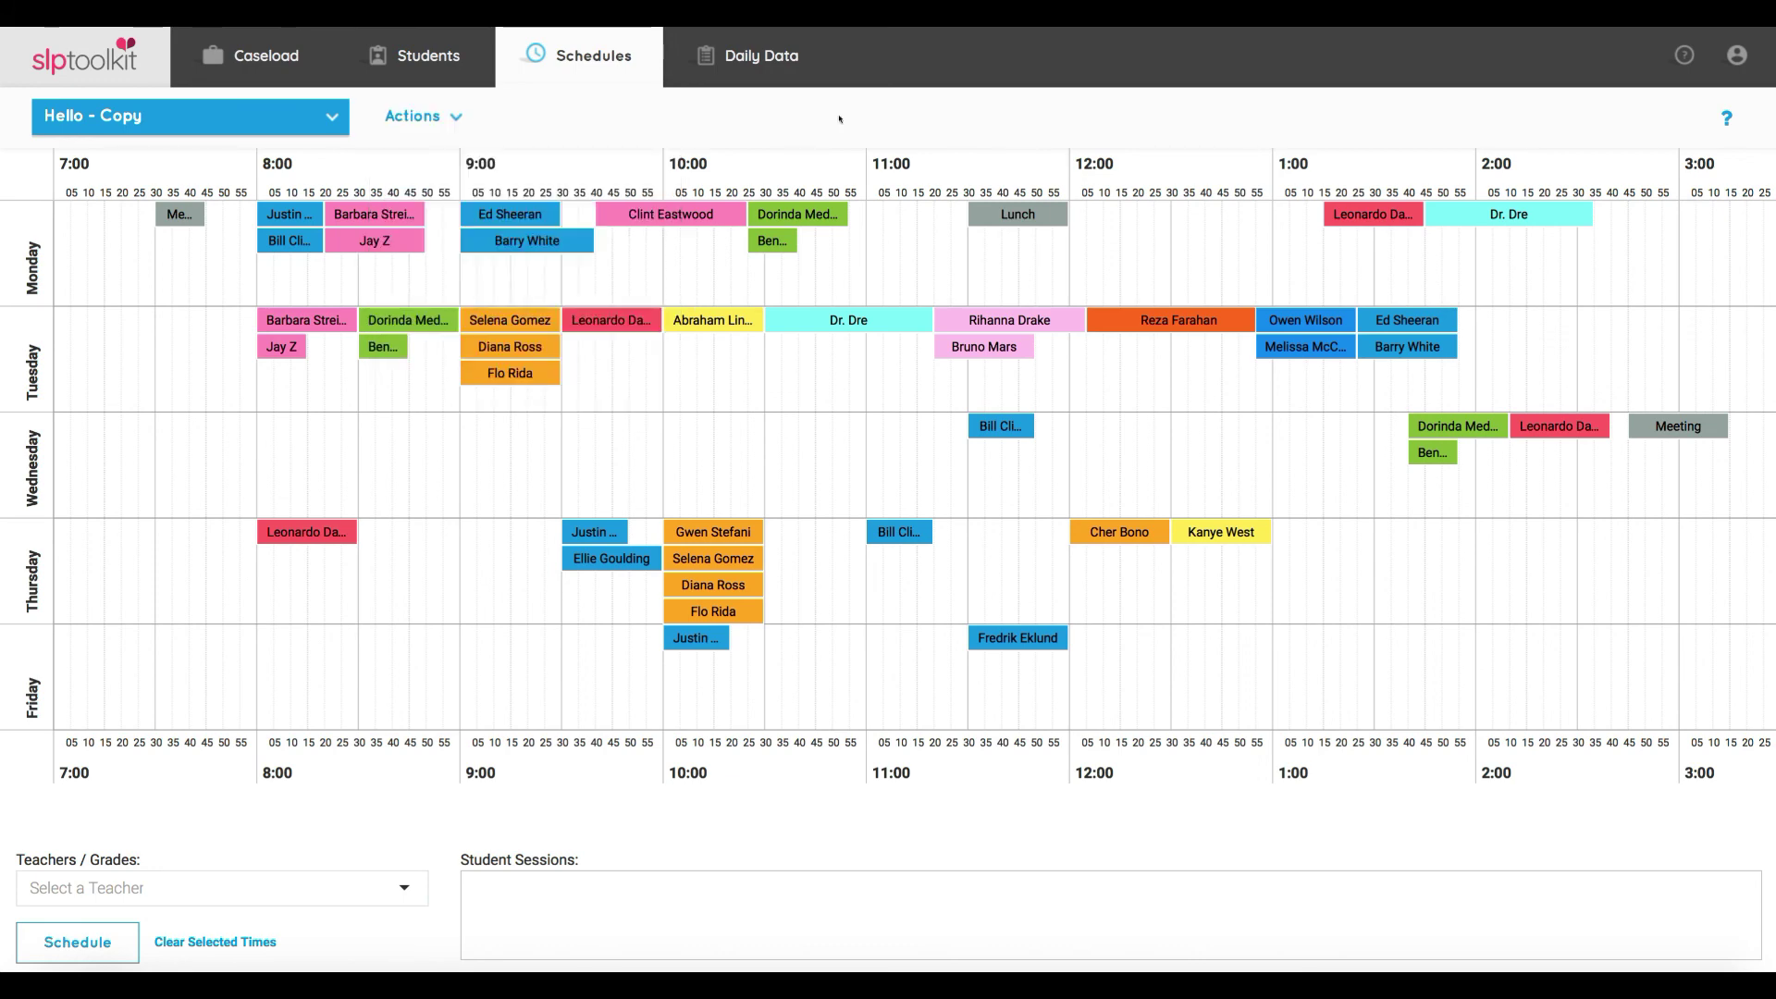